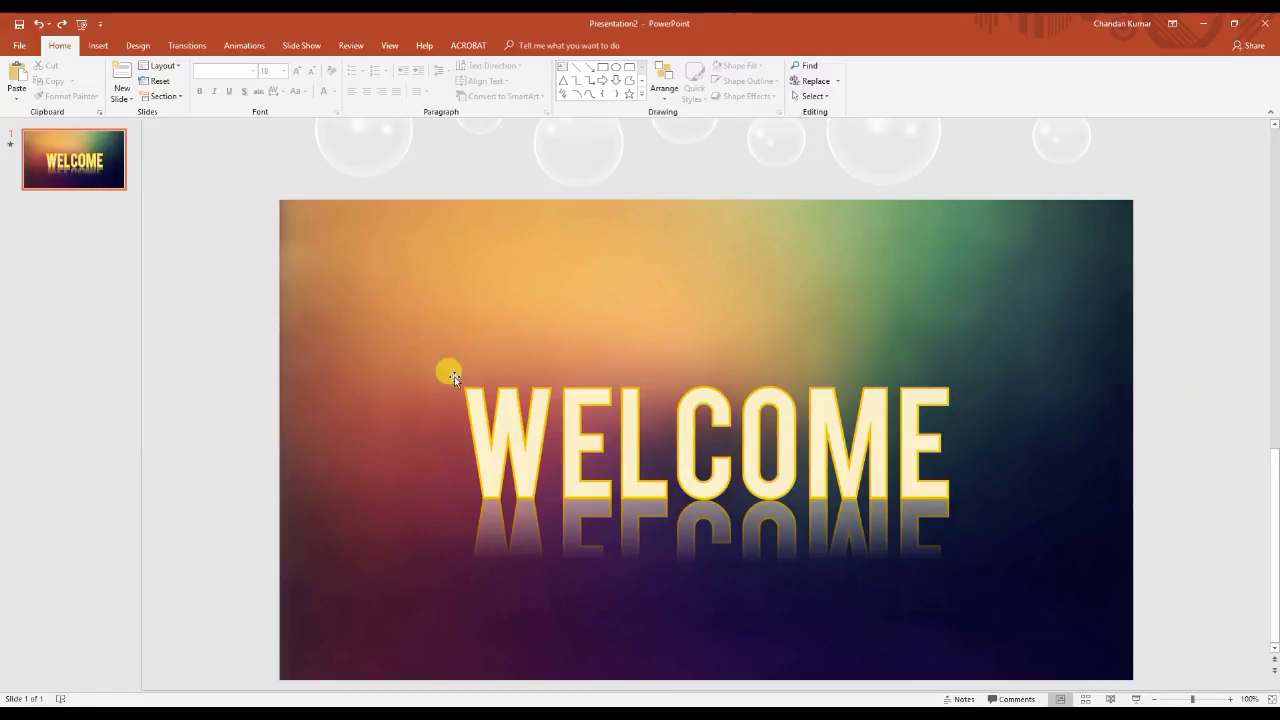
Step: Inspect the WELCOME letters and sample bubbles, then play the finished slide as a full-screen slideshow
mouse_move(220, 342)
left_mouse_down()
mouse_move(451, 423)
mouse_move(1143, 526)
left_mouse_up()
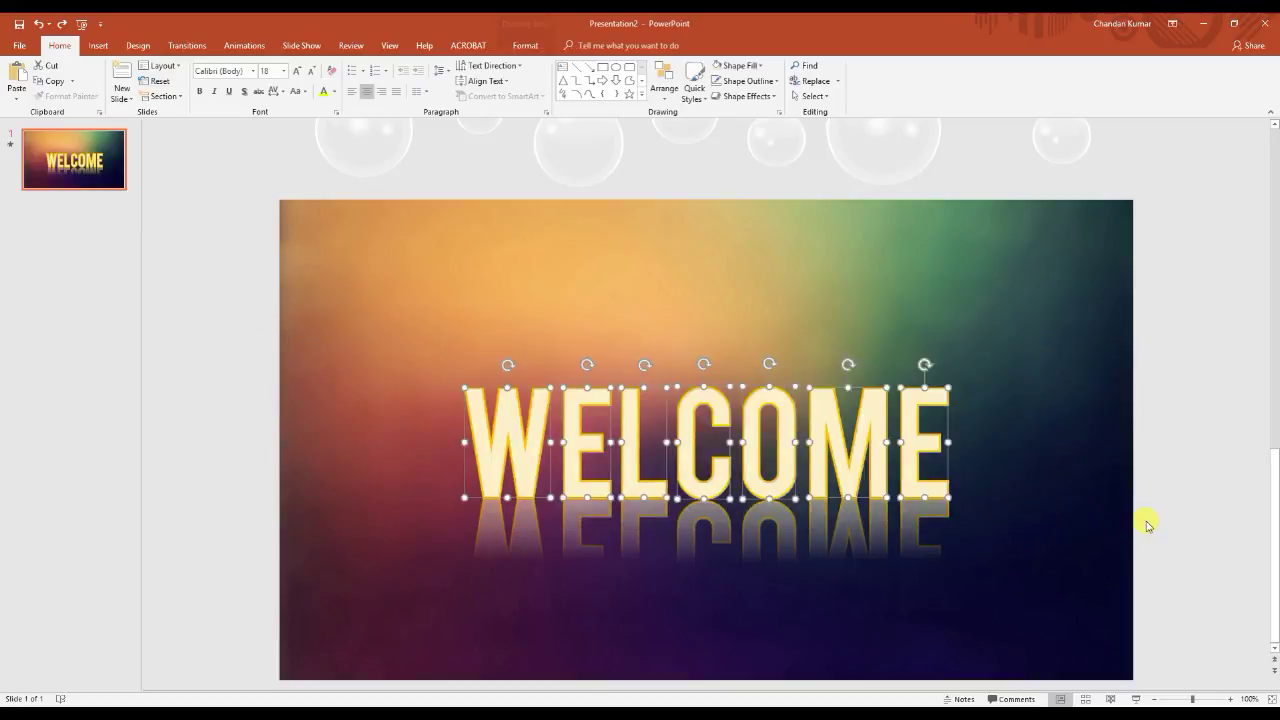
left_click(1078, 387)
left_click(884, 134)
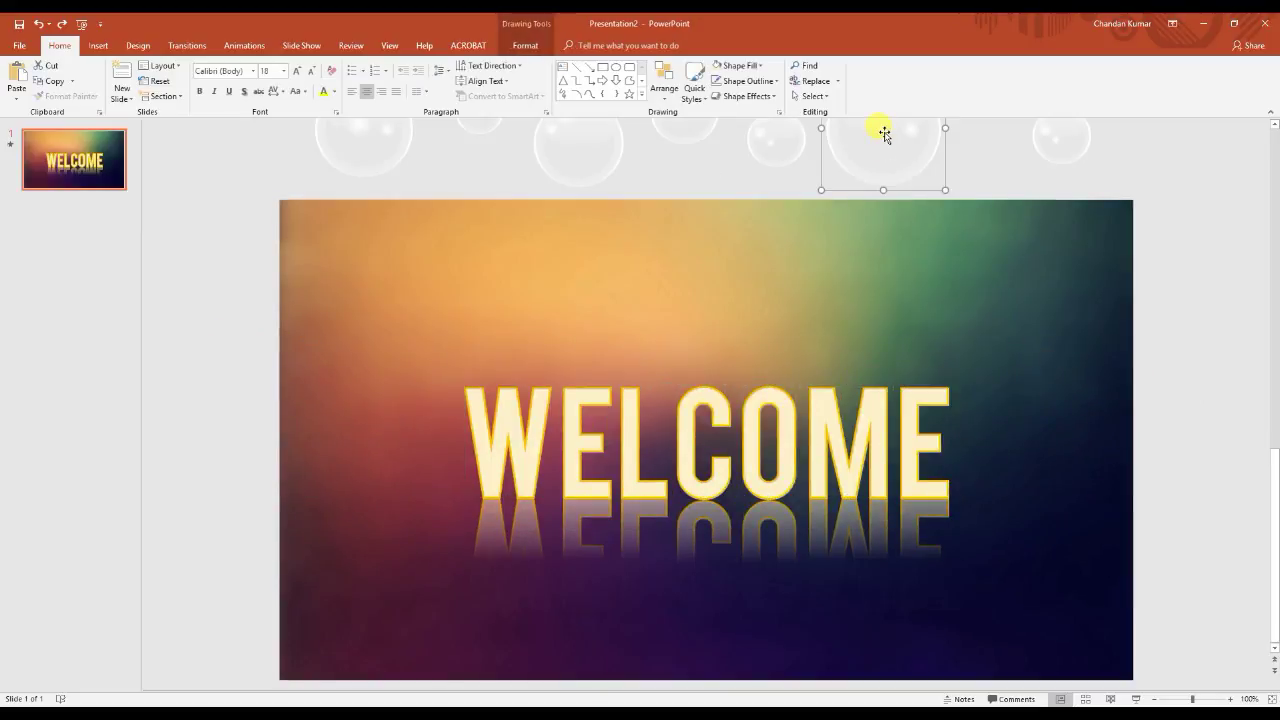
left_click(1166, 392)
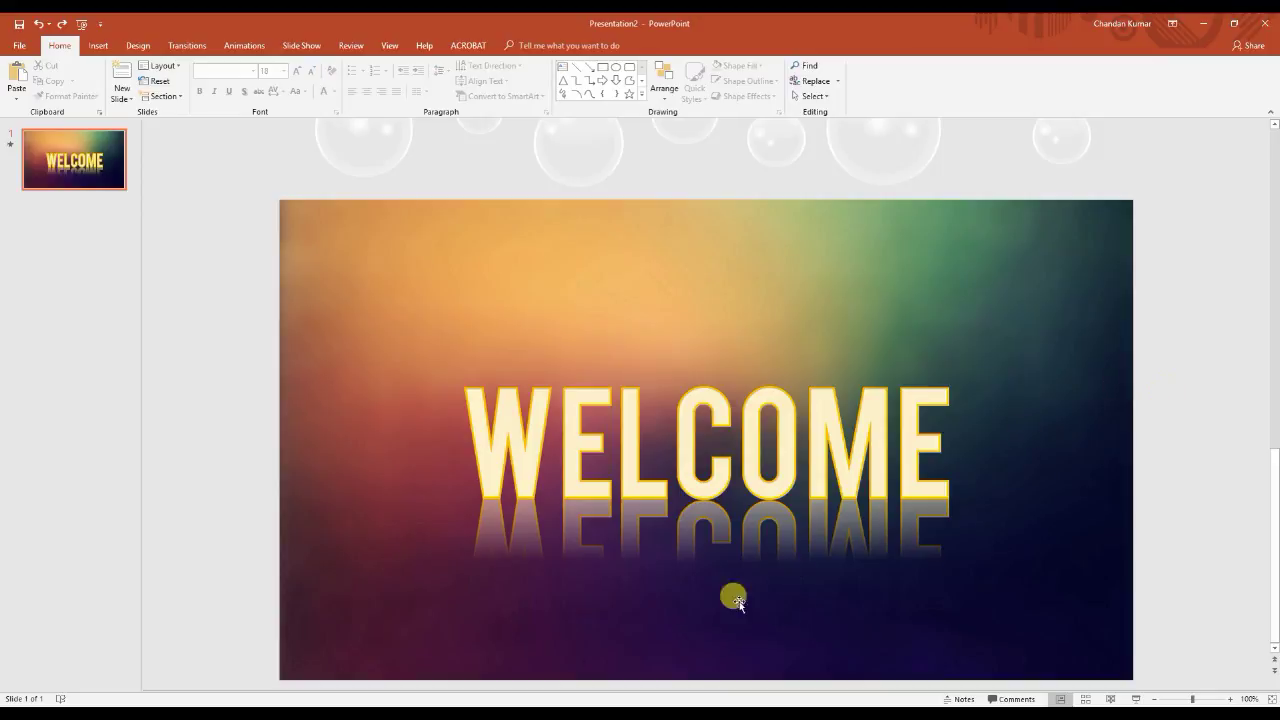
left_click(1138, 700)
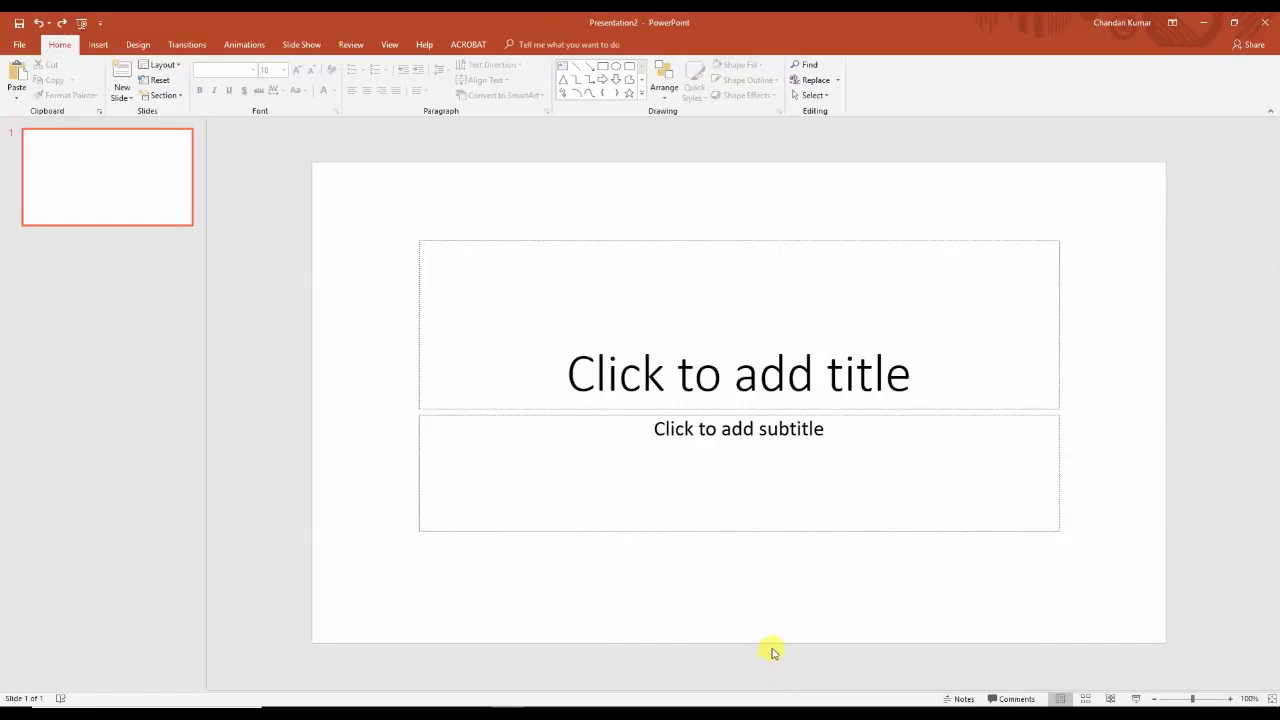
Step: Delete the title and subtitle placeholders and draw a centred text box, beginning to type WELCOME
left_click_drag(380, 210, 1115, 592)
key("Delete")
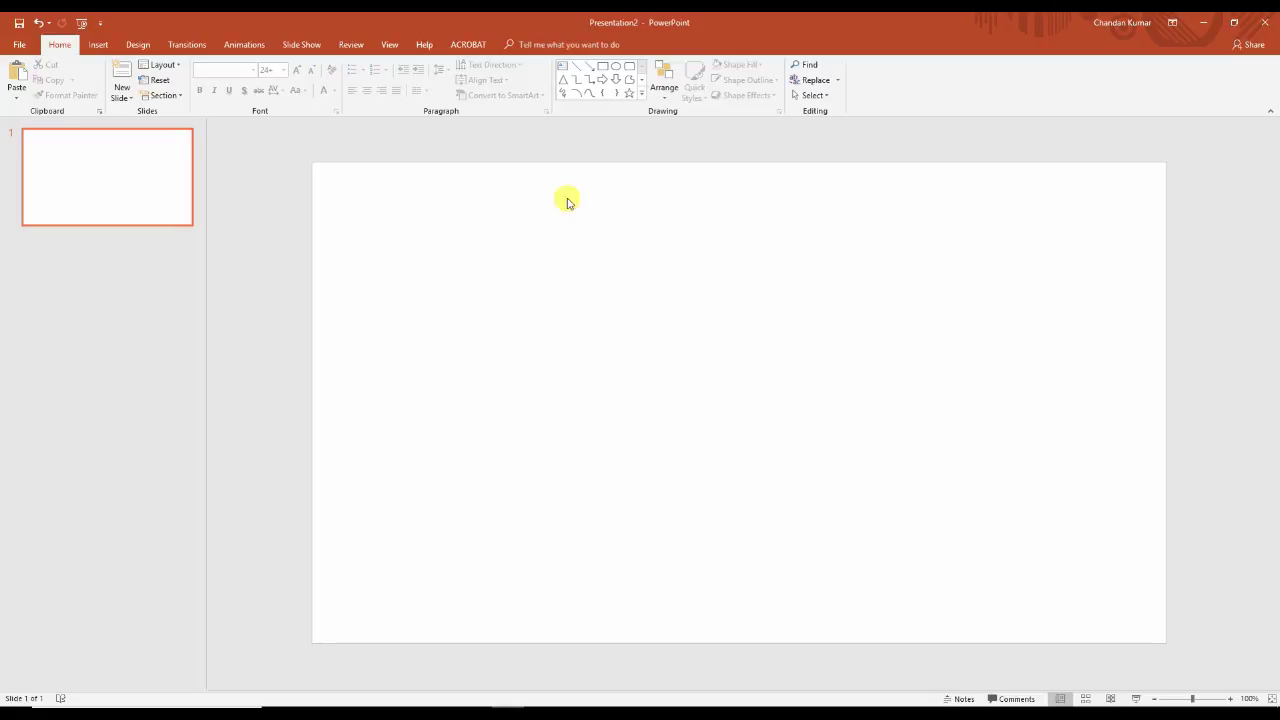
left_click(98, 46)
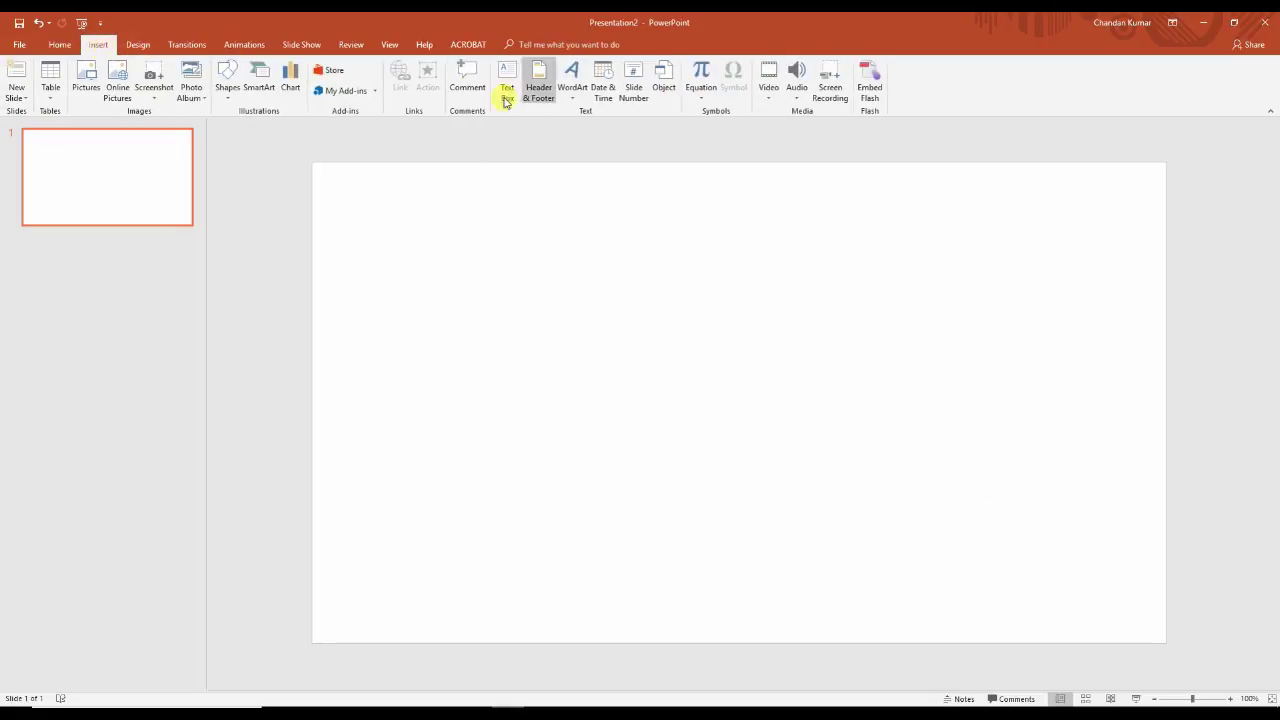
left_click(237, 97)
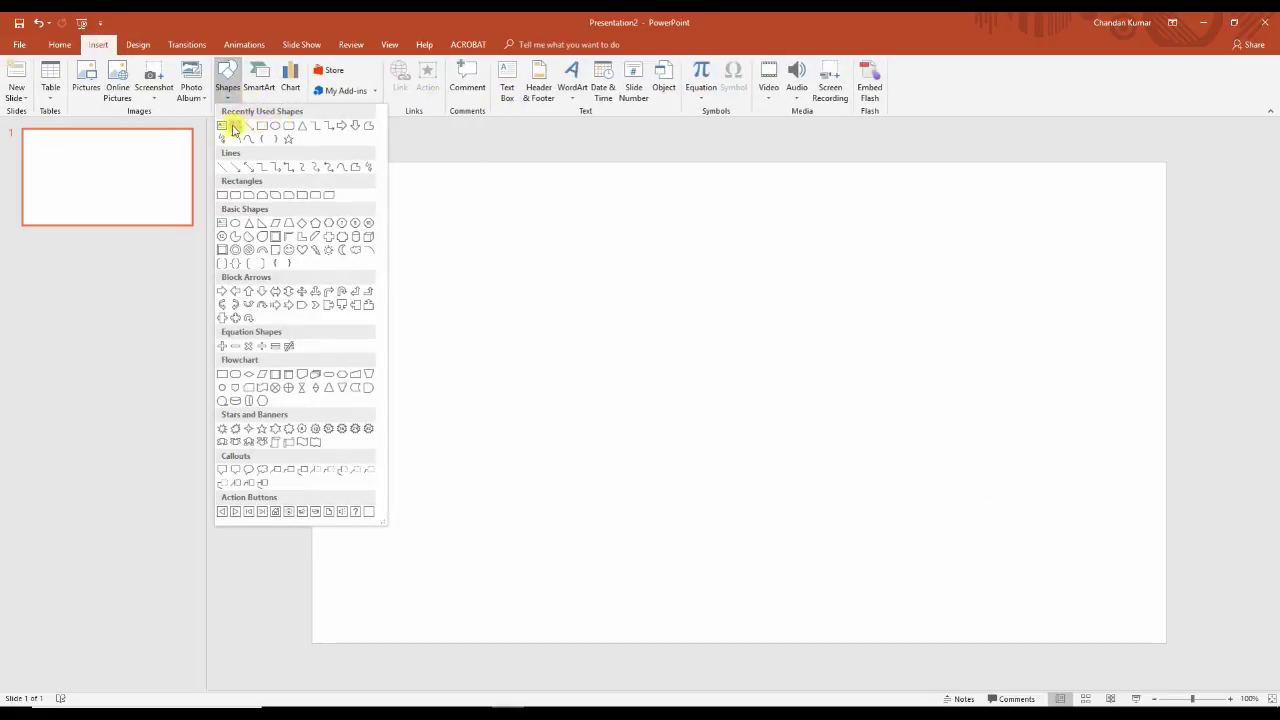
left_click(239, 127)
left_click_drag(566, 300, 977, 492)
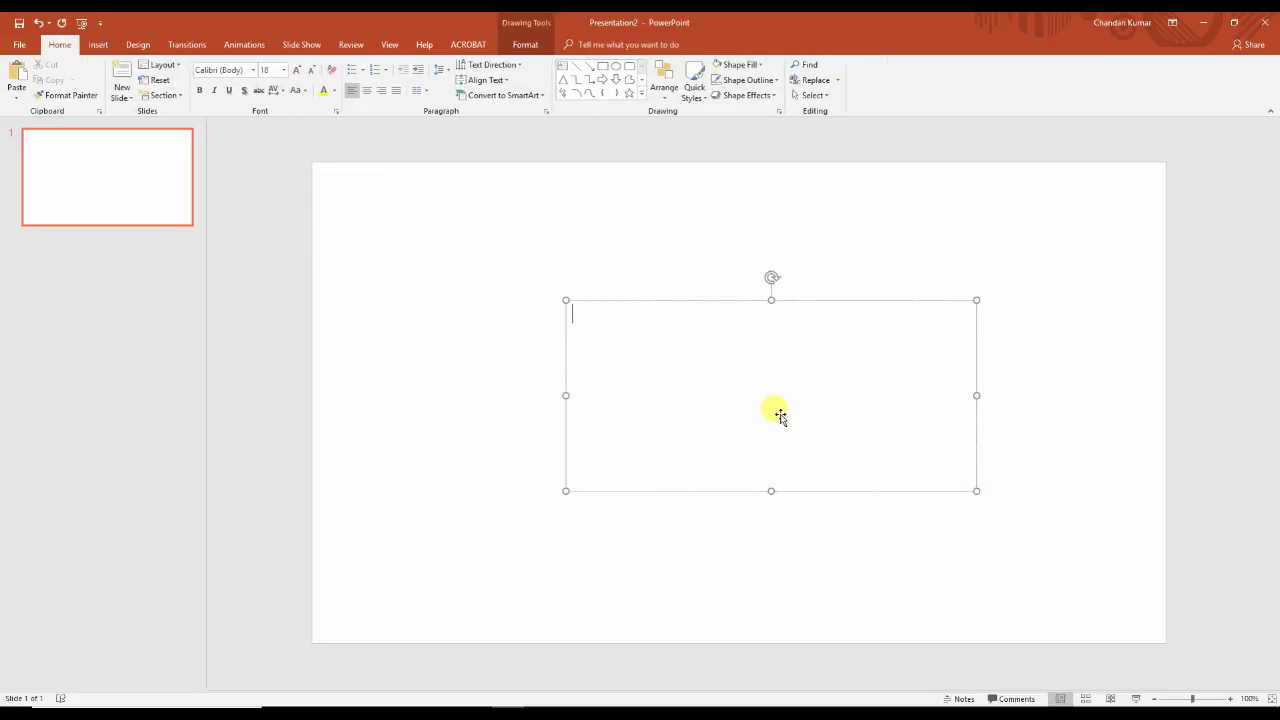
type("WELCOME")
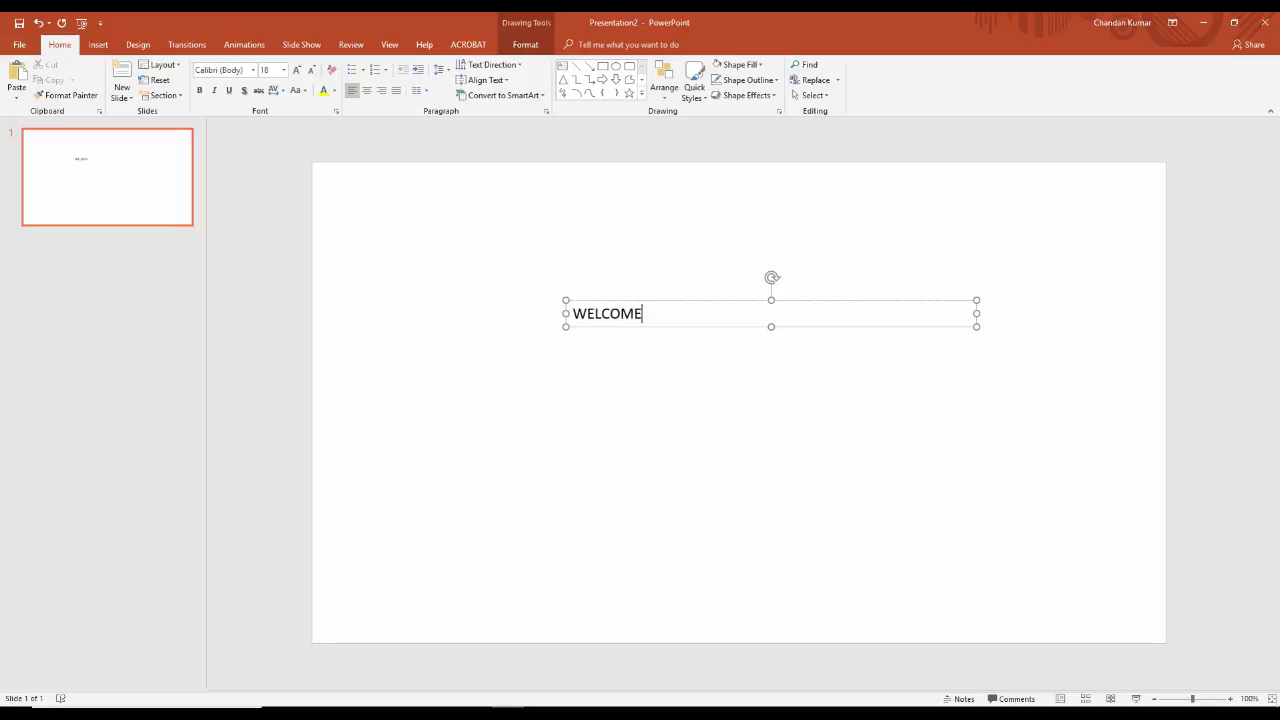
Step: Centre the WELCOME text in its box and enlarge its font size several steps
left_click_drag(846, 298, 840, 370)
left_click(365, 92)
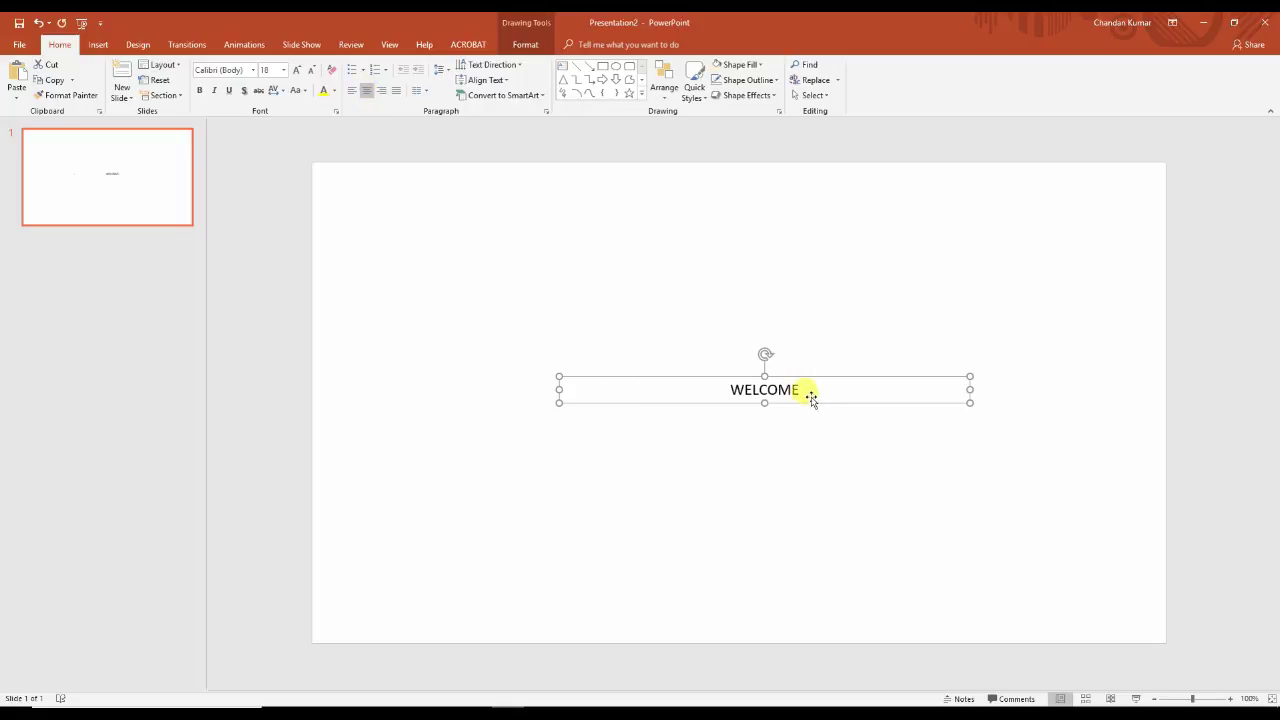
left_click(298, 71)
left_click(298, 71)
left_click(298, 71)
left_click(298, 71)
left_click(298, 71)
left_click(298, 71)
left_click(298, 71)
left_click(298, 71)
left_click(298, 71)
left_click(298, 71)
left_click(298, 71)
left_click(298, 71)
left_click(298, 71)
left_click(298, 71)
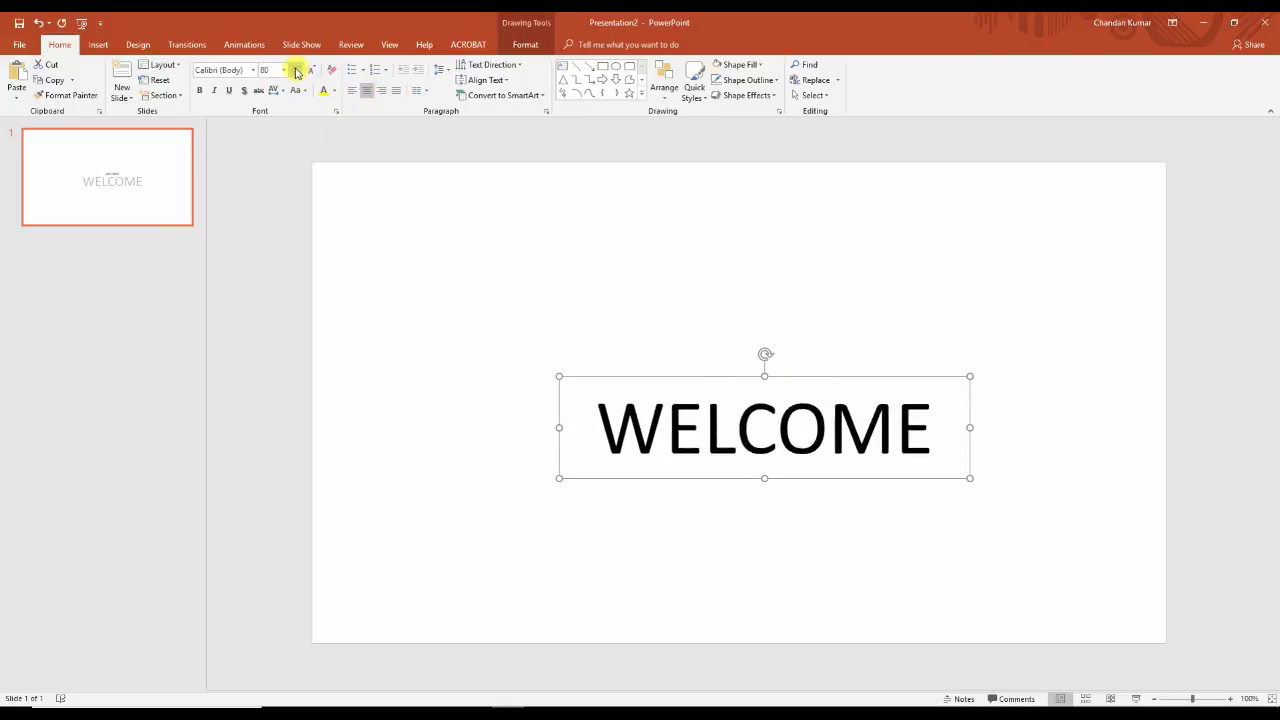
Step: Set WELCOME in Bebas at 138 pt and widen the box to fit one line
left_click_drag(727, 373, 688, 334)
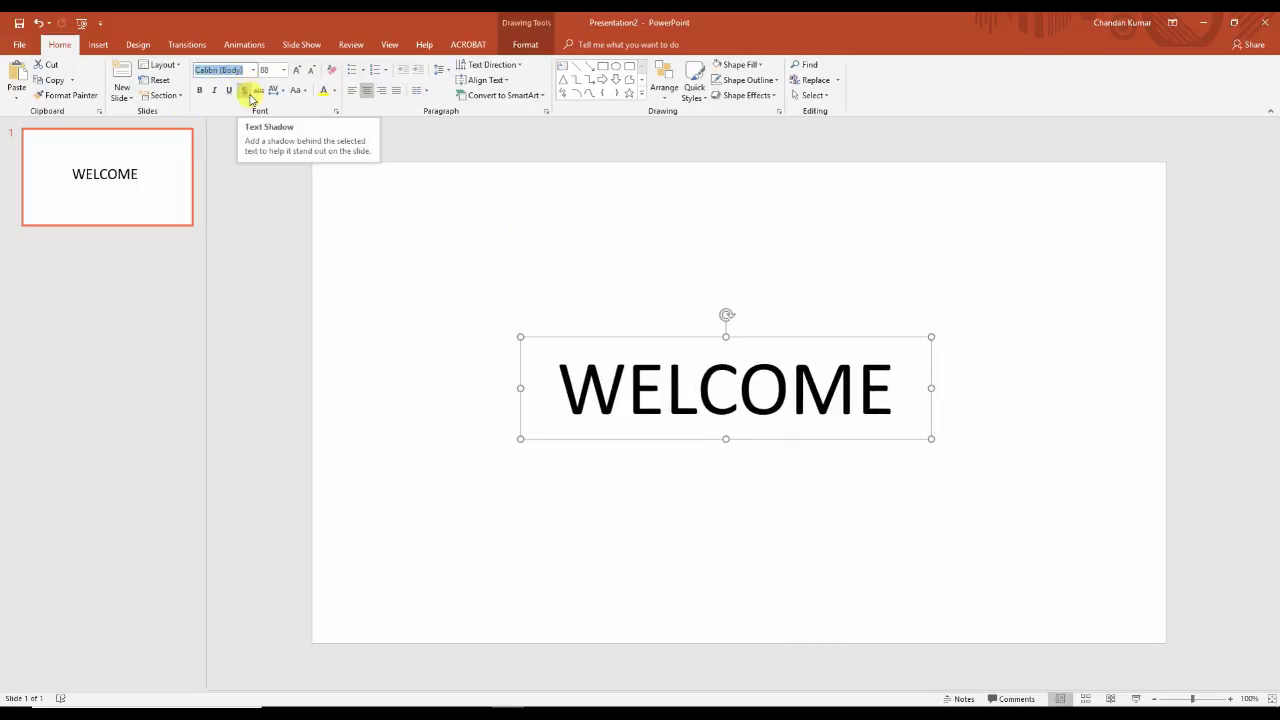
type("Bebas")
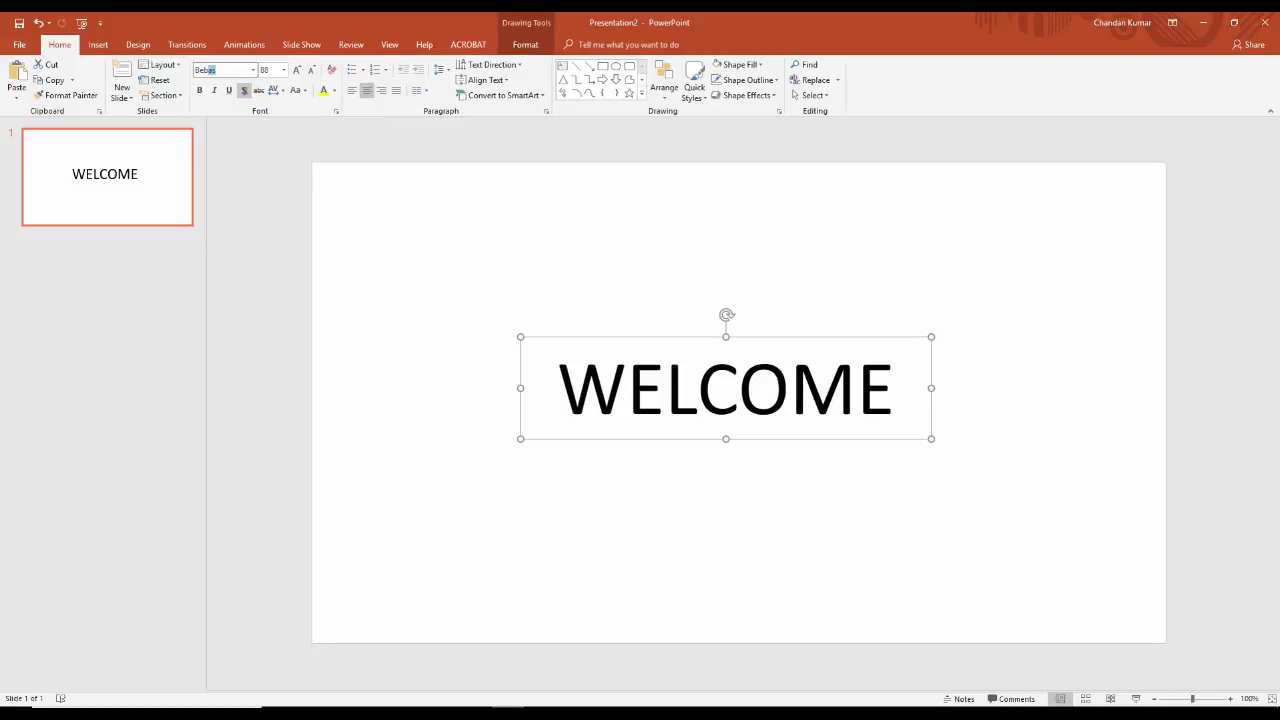
key("Return")
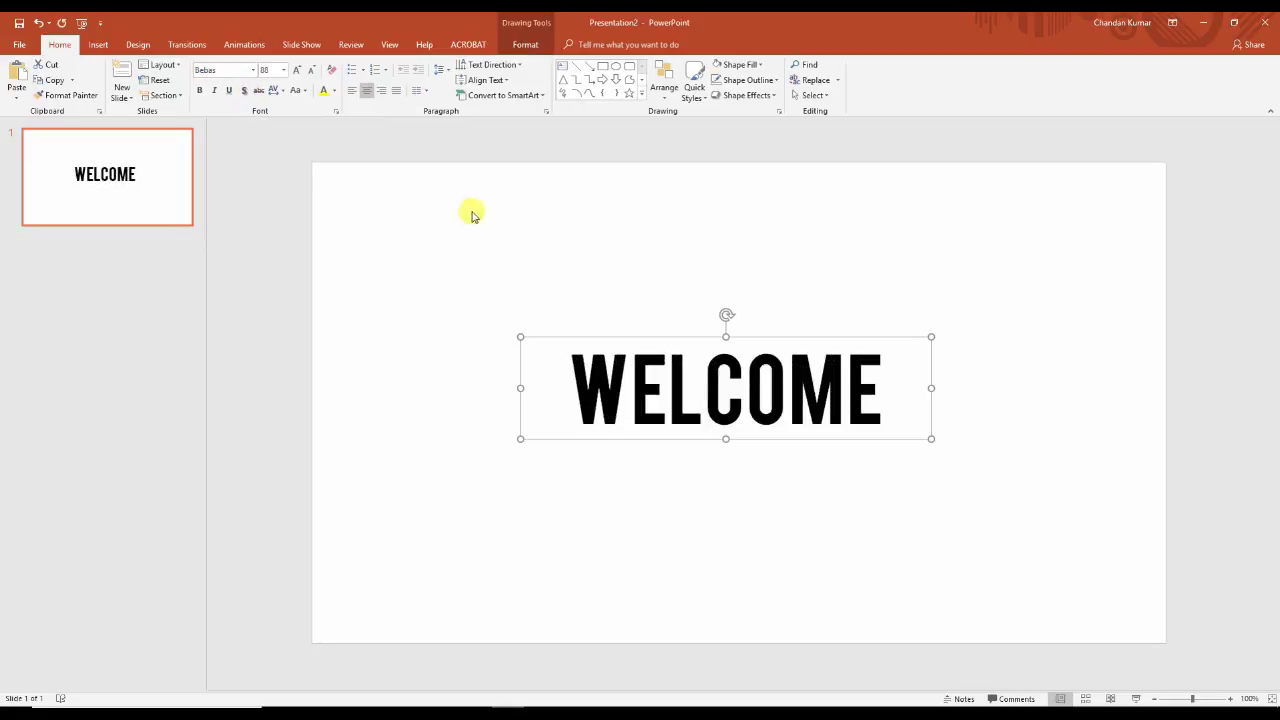
left_click_drag(881, 338, 881, 347)
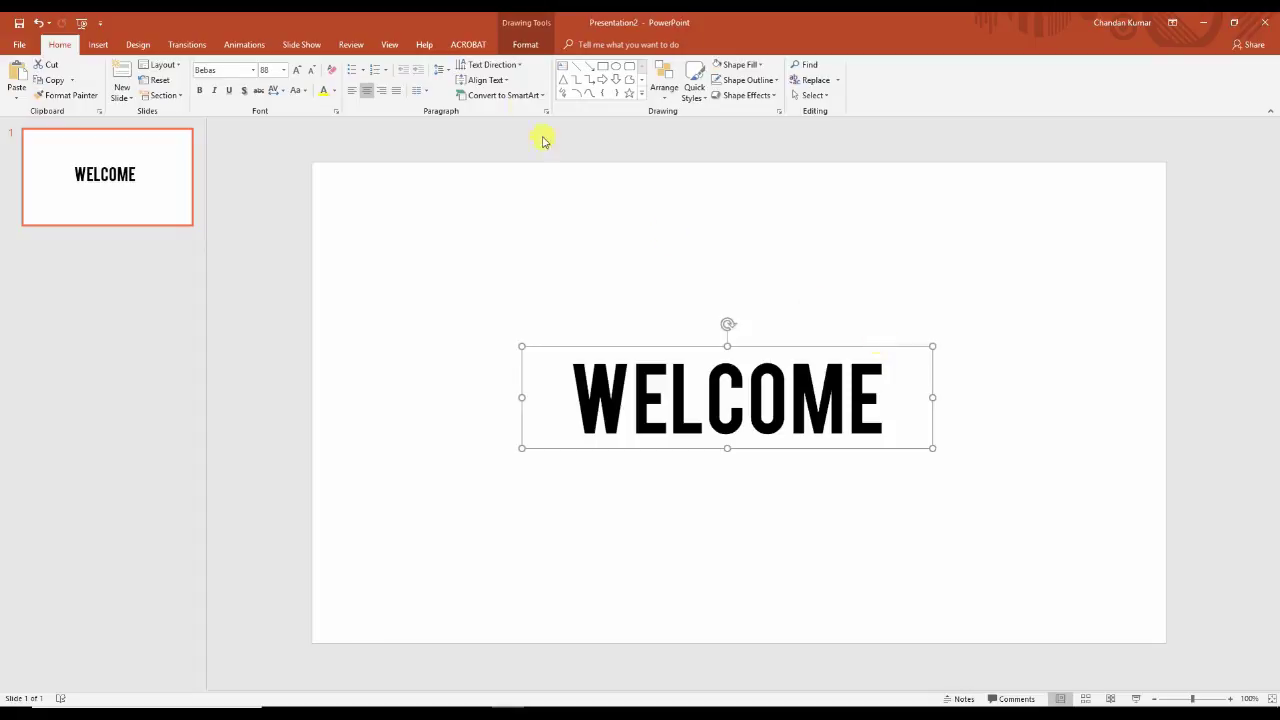
left_click(297, 70)
left_click(297, 70)
left_click(297, 70)
left_click(297, 70)
left_click(297, 70)
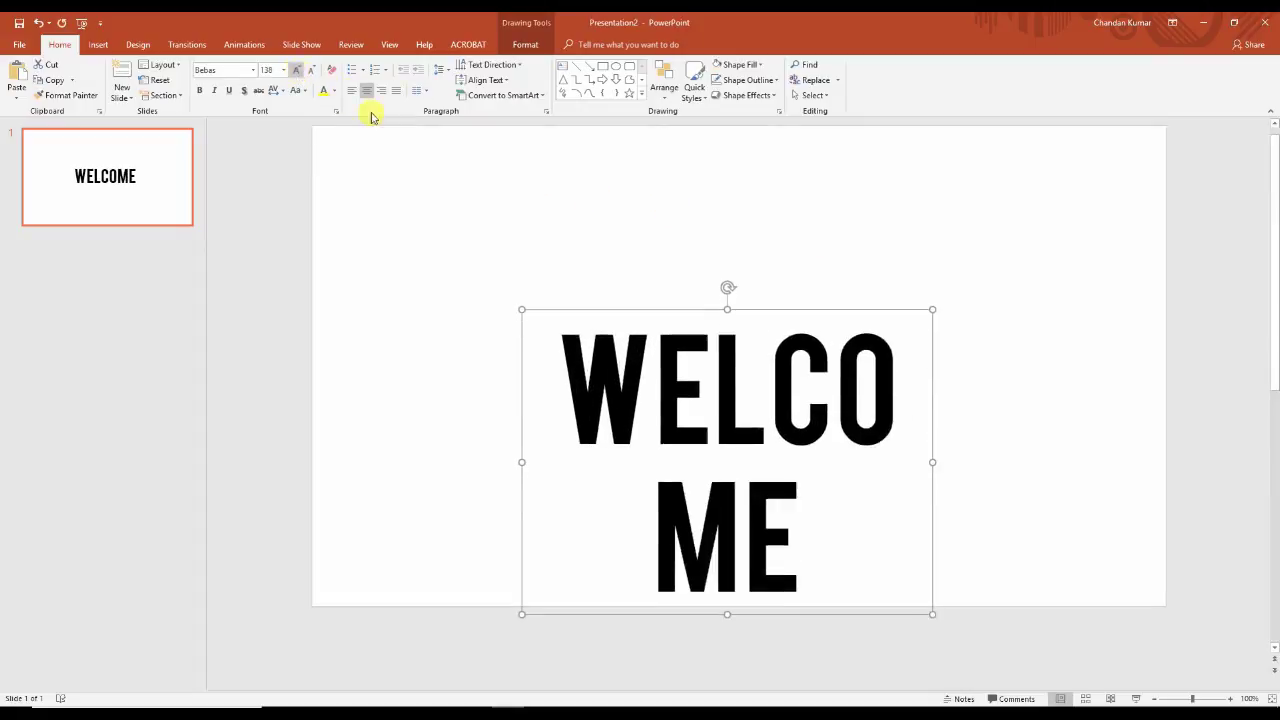
left_click_drag(930, 462, 1066, 463)
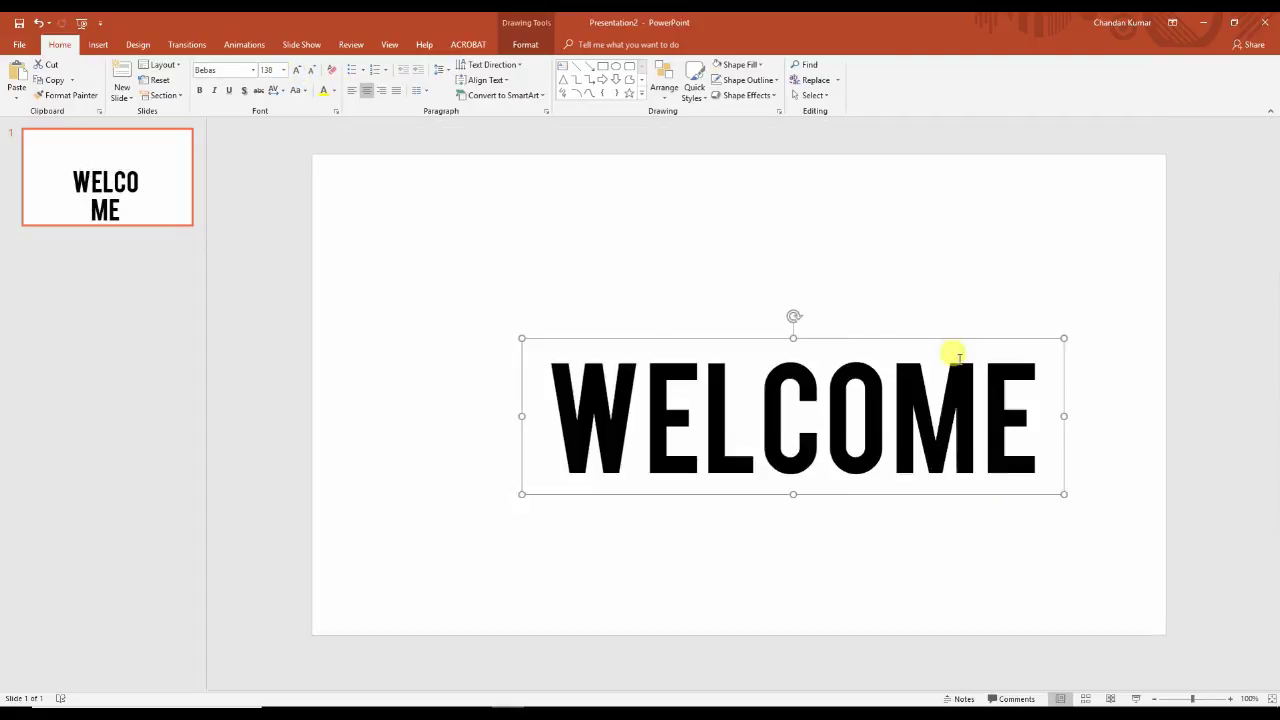
left_click_drag(942, 347, 899, 318)
Step: Align the WELCOME text box to the middle and centre of the slide
left_click(515, 46)
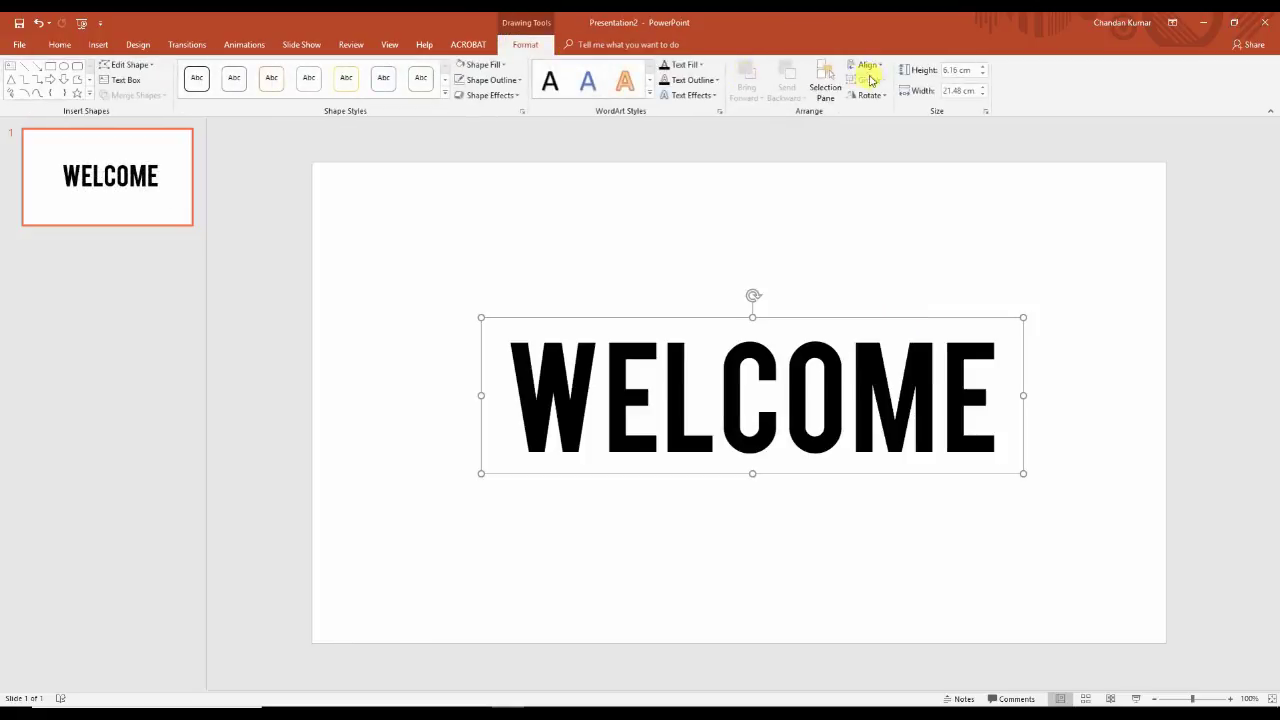
left_click(883, 68)
left_click(889, 146)
left_click(864, 64)
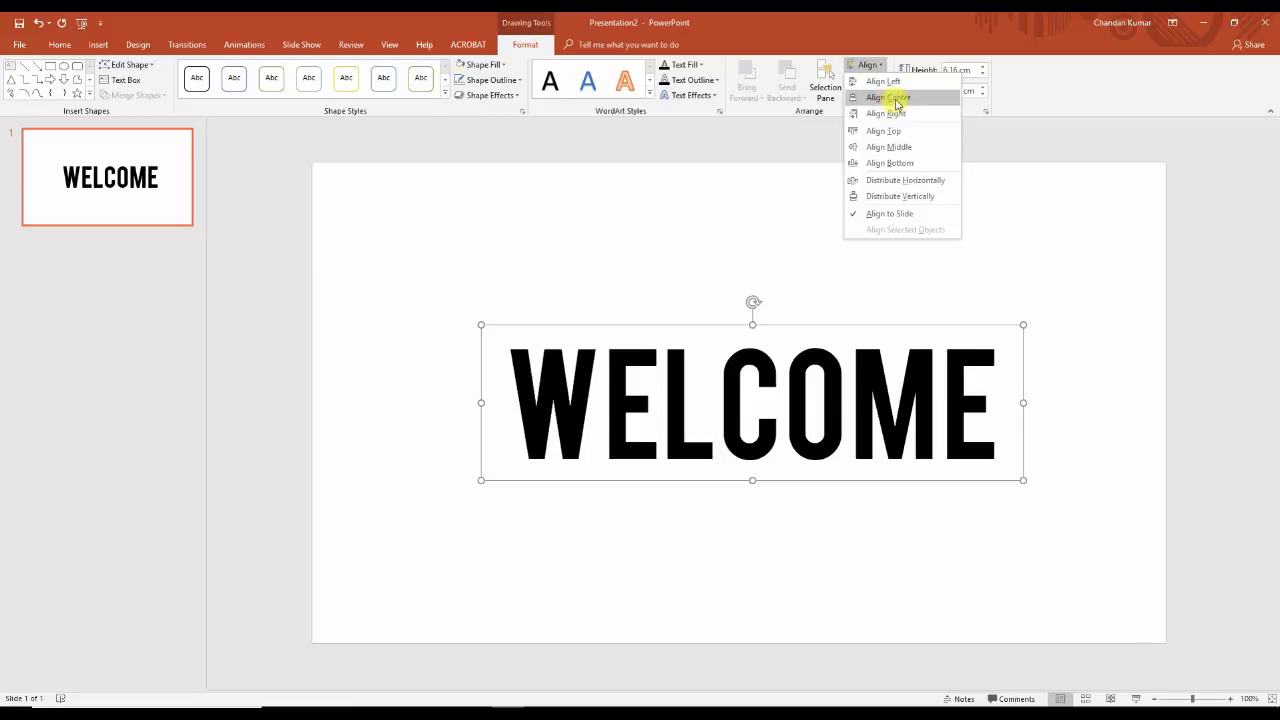
left_click(886, 97)
left_click(890, 526)
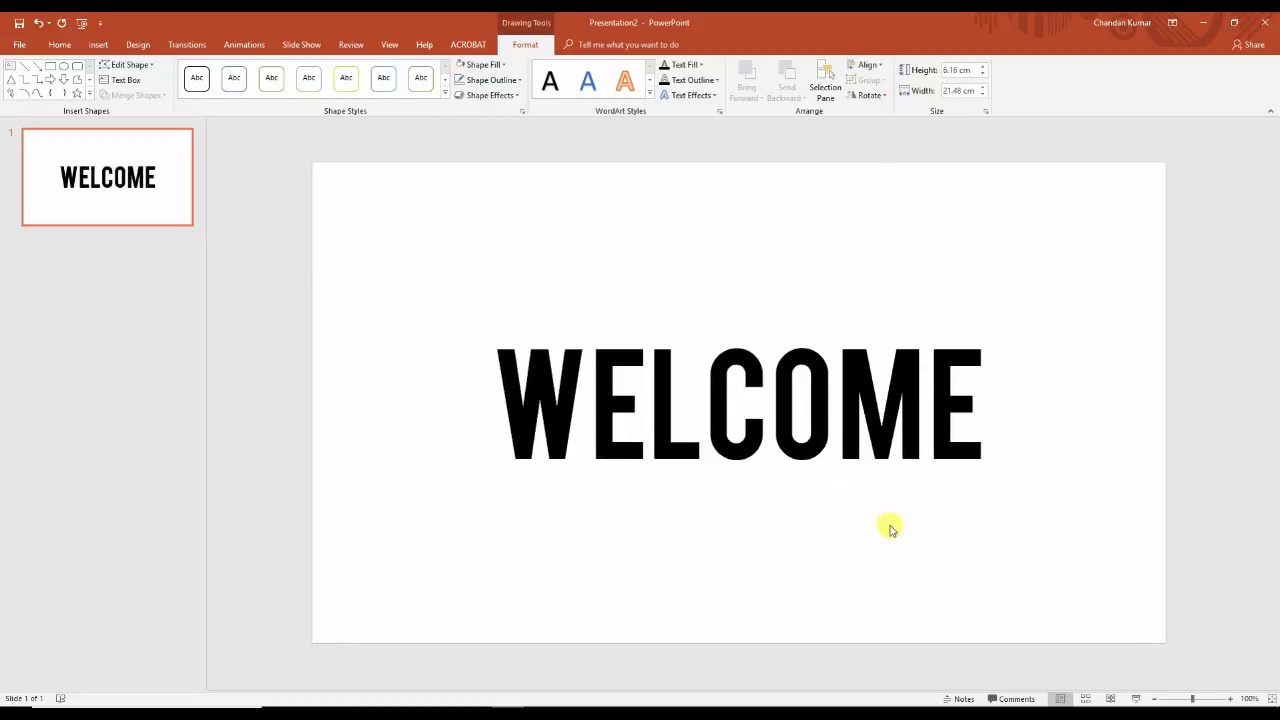
left_click(99, 47)
Step: Draw a rectangle covering WELCOME and select it together with the text
left_click(227, 90)
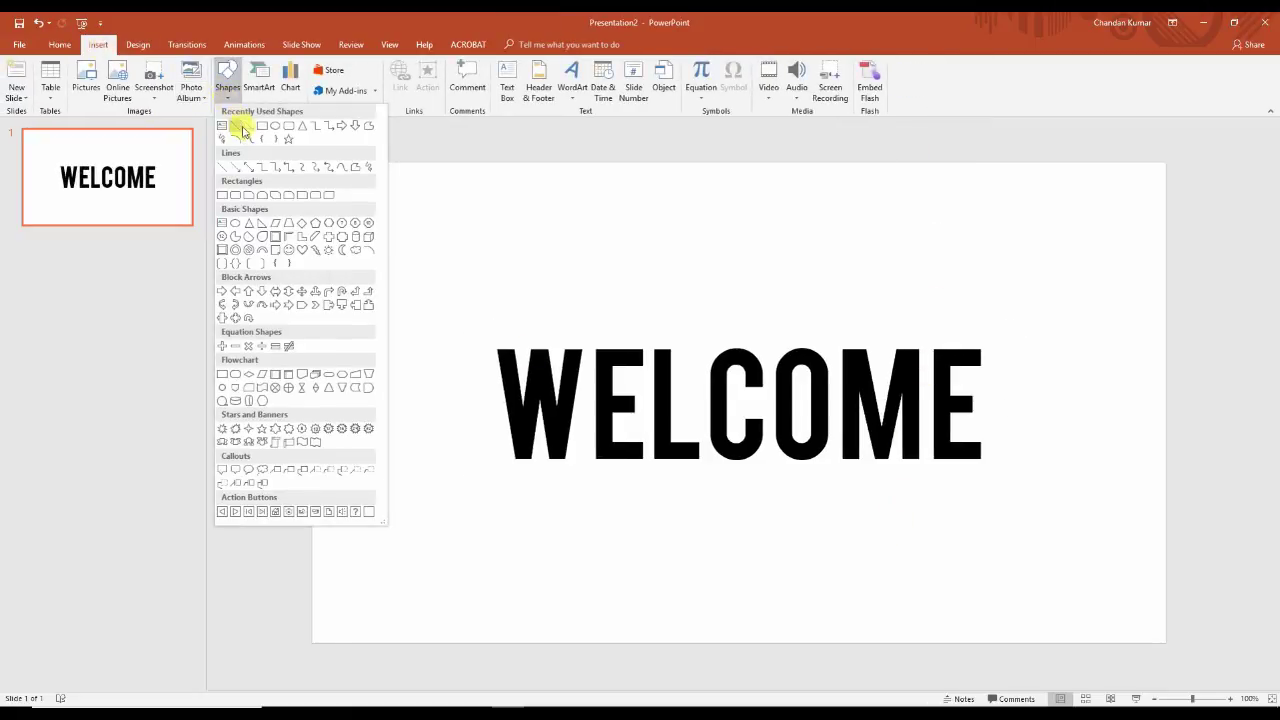
left_click(263, 126)
left_click_drag(457, 298, 1026, 520)
left_click_drag(408, 246, 1120, 575)
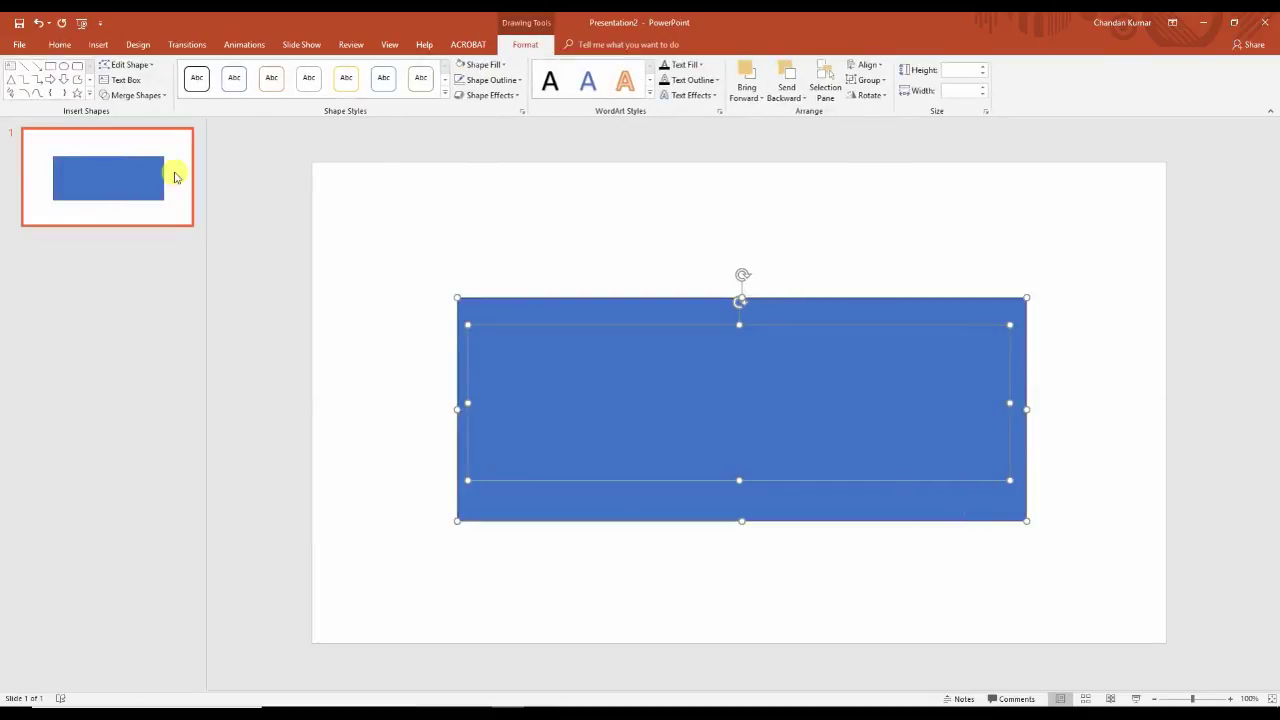
Step: Fragment the shapes, delete the rectangle background and O's inner piece, then select the seven letters
left_click(135, 95)
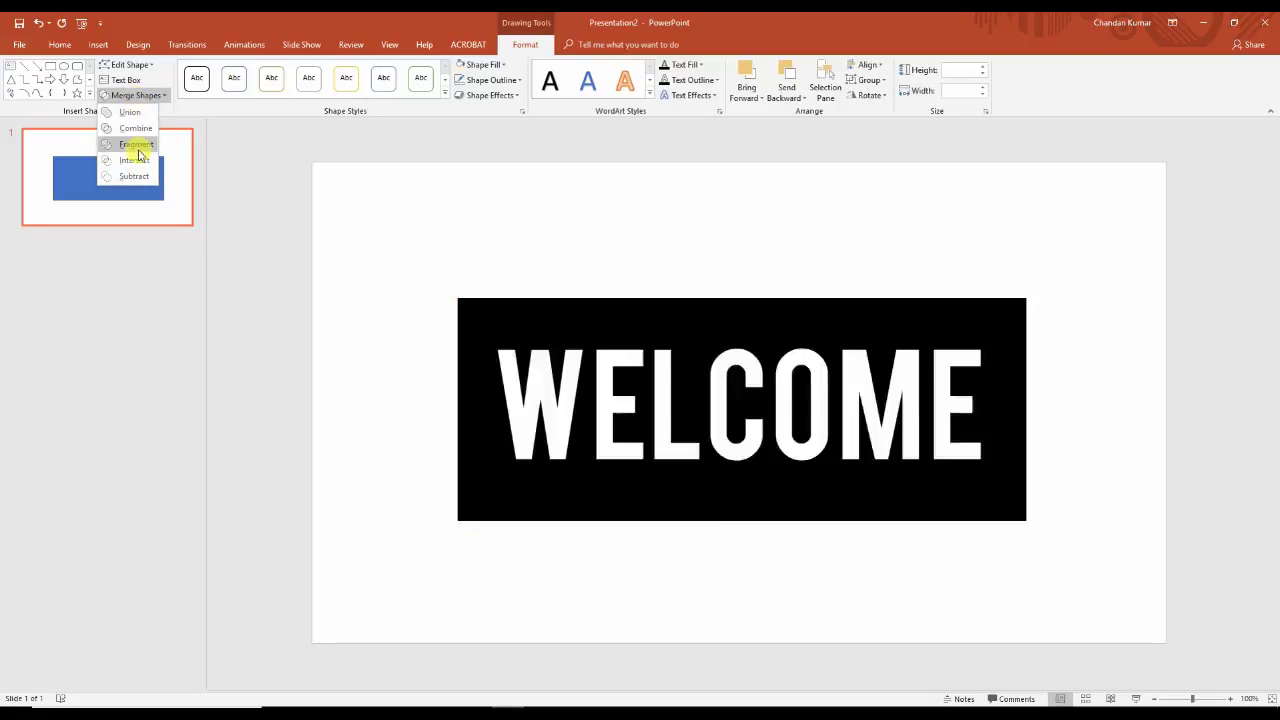
left_click(133, 145)
left_click(686, 549)
left_click(688, 504)
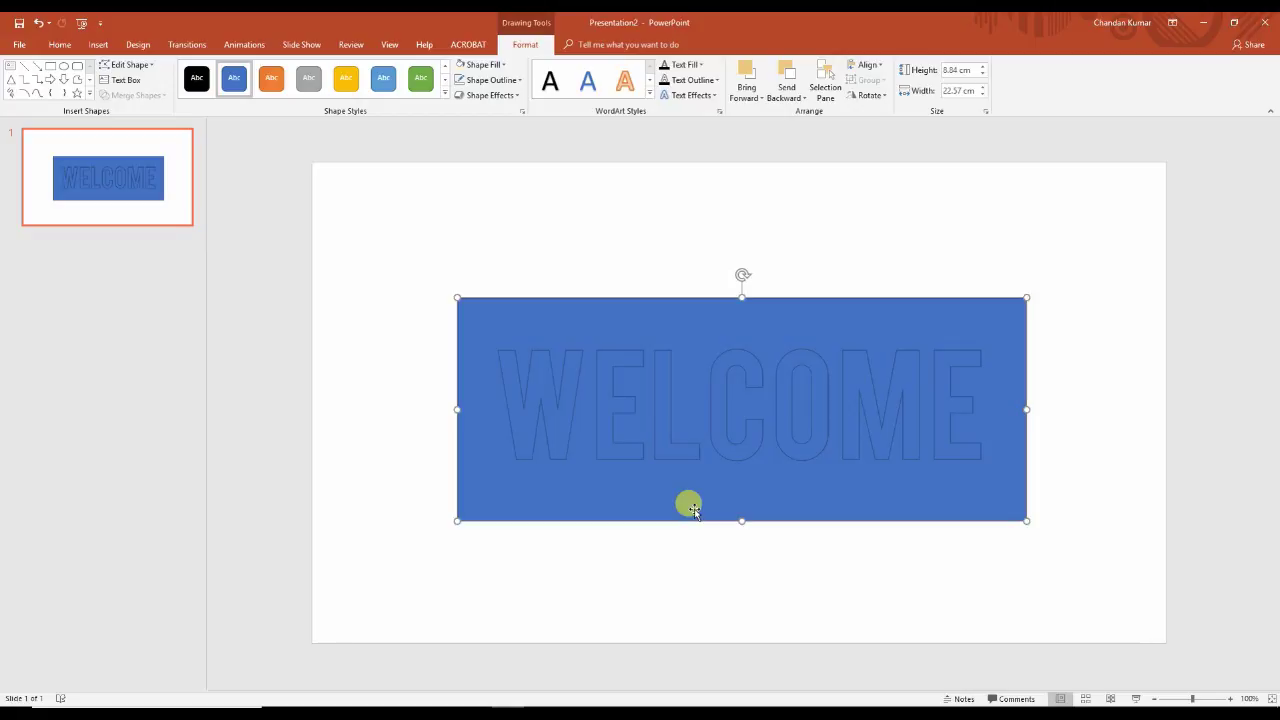
key("Delete")
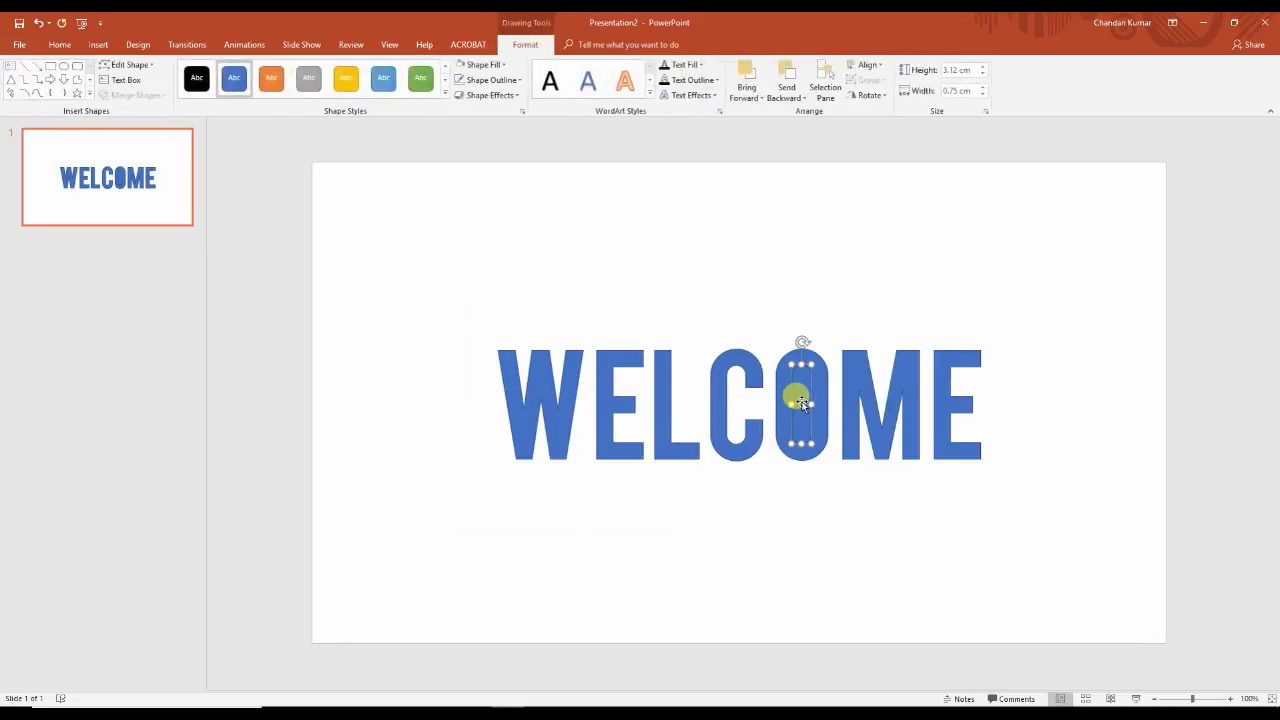
key("Delete")
mouse_move(453, 316)
left_mouse_down()
mouse_move(1168, 534)
mouse_move(1192, 566)
left_mouse_up()
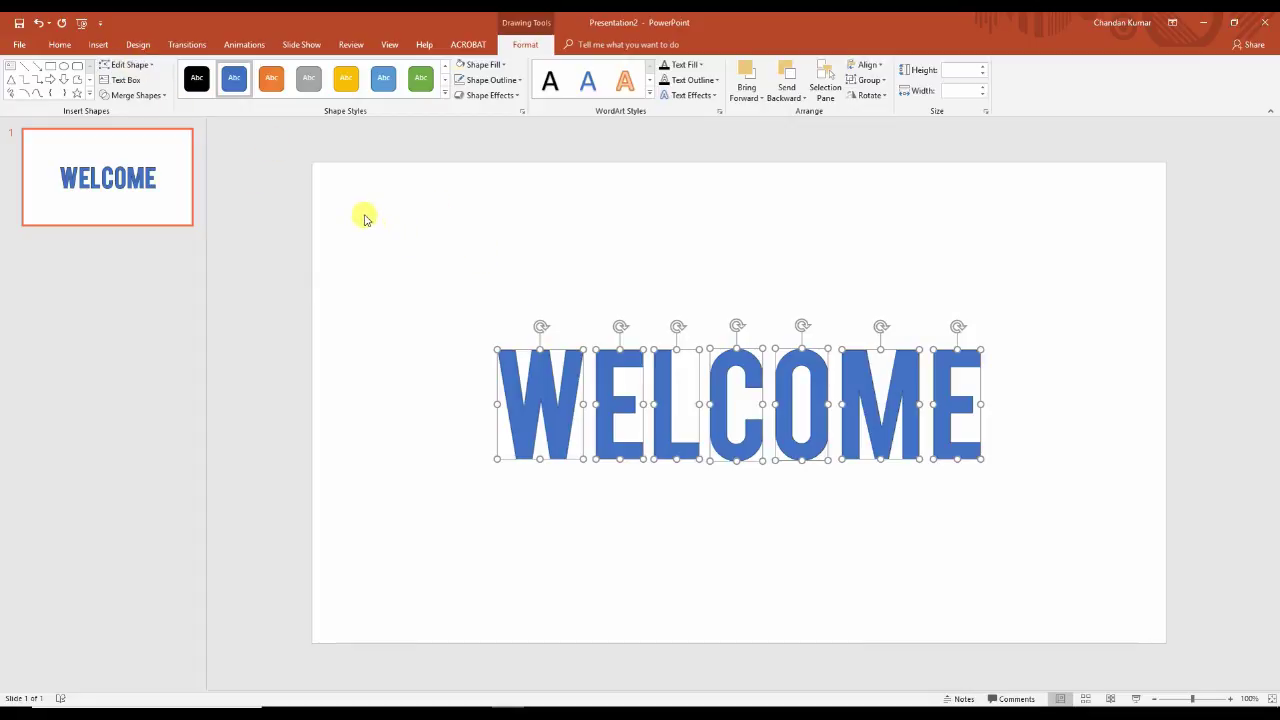
left_click_drag(388, 274, 1078, 508)
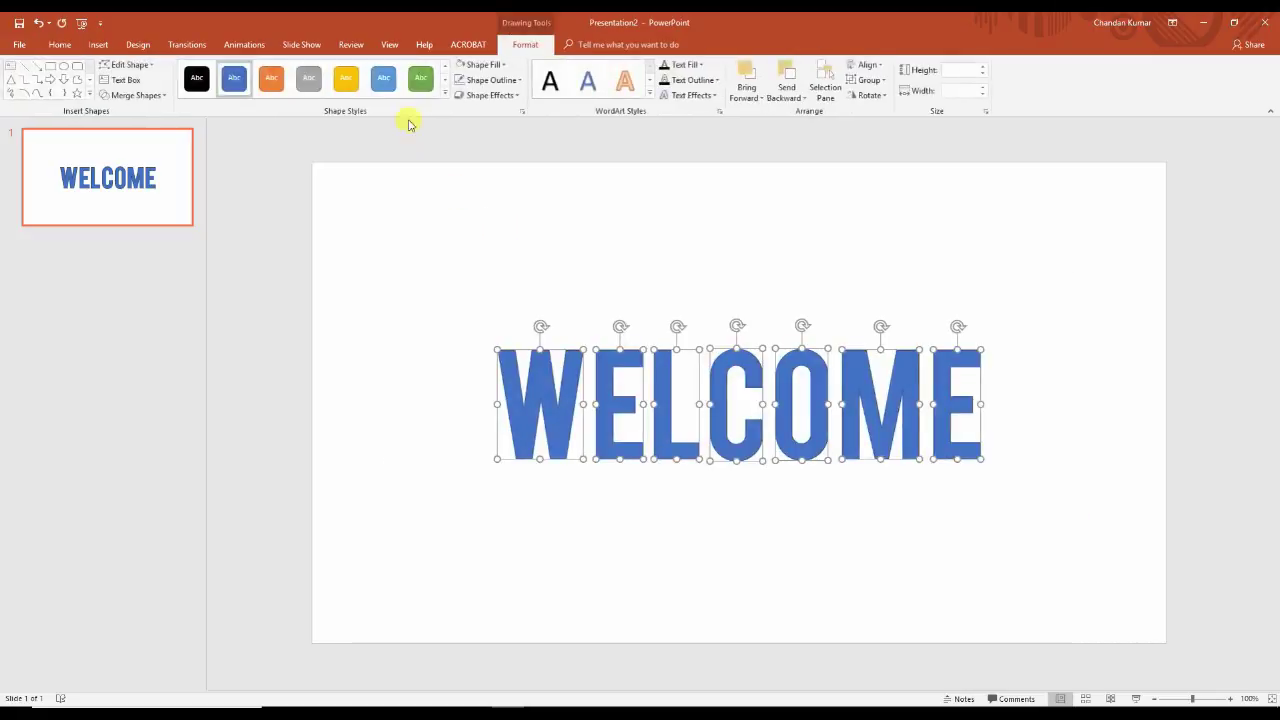
Step: Give the WELCOME letters a gold outline and no fill
left_click(483, 86)
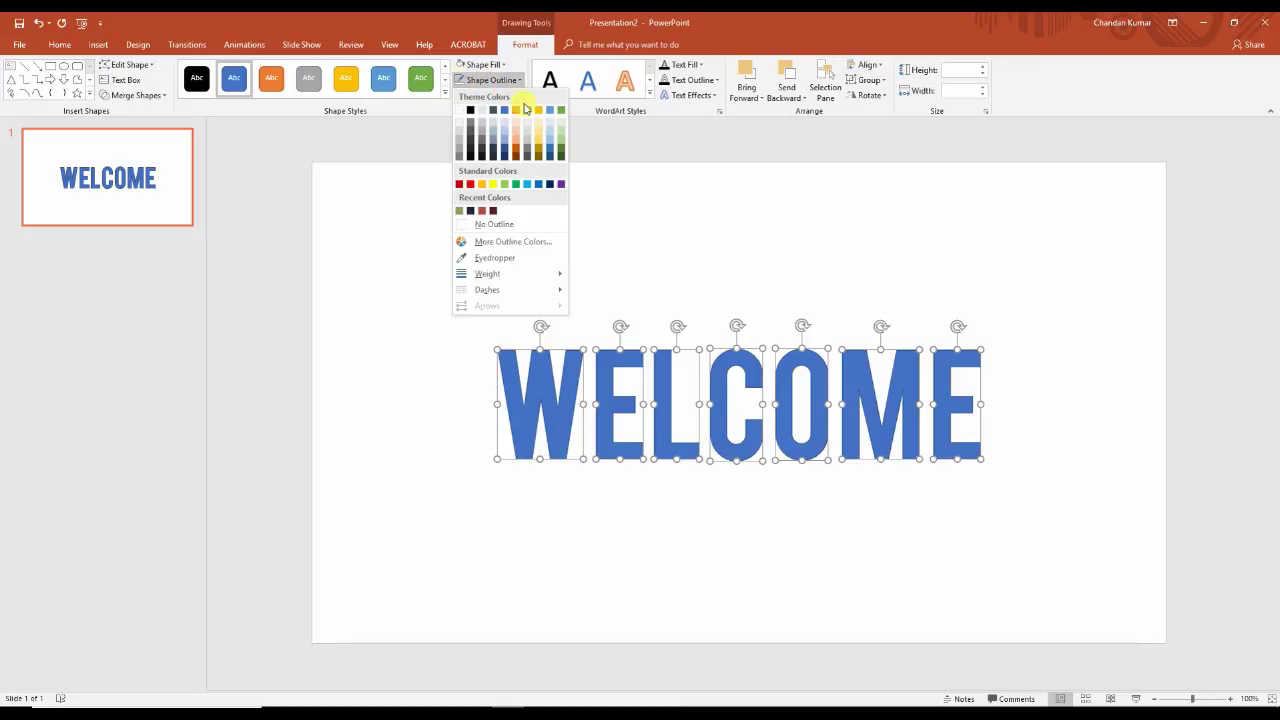
left_click(540, 111)
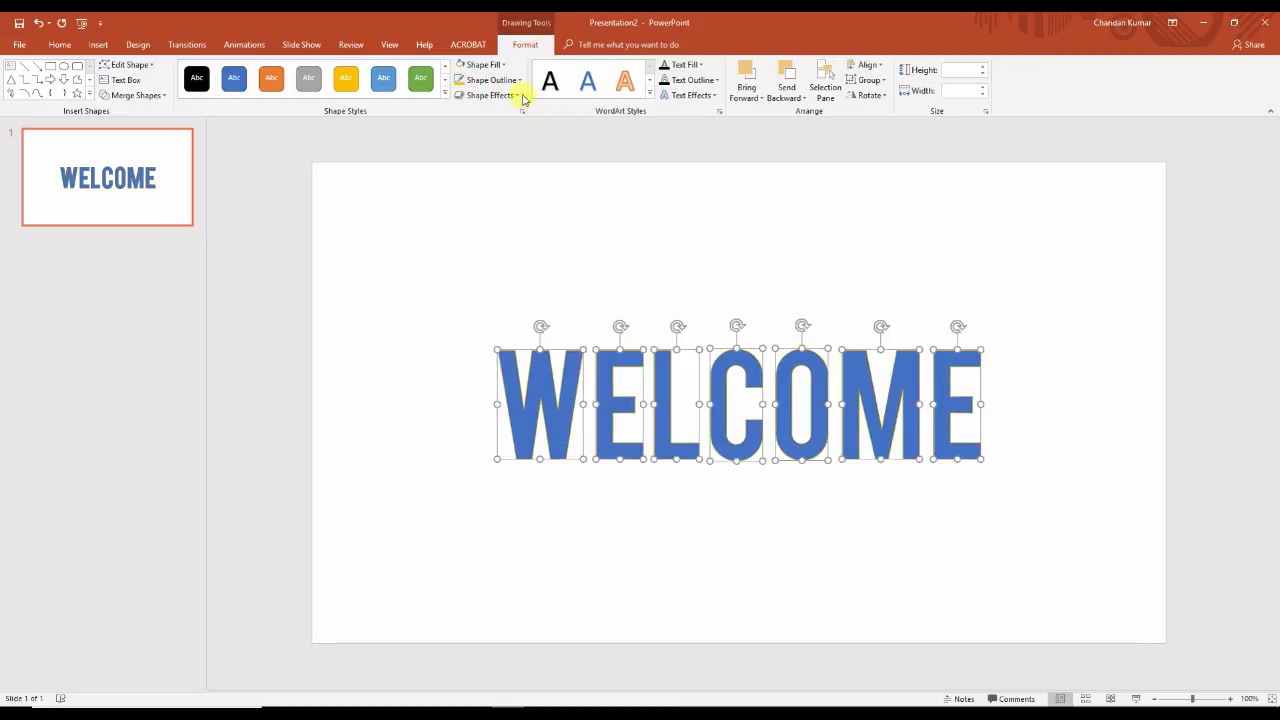
left_click(483, 64)
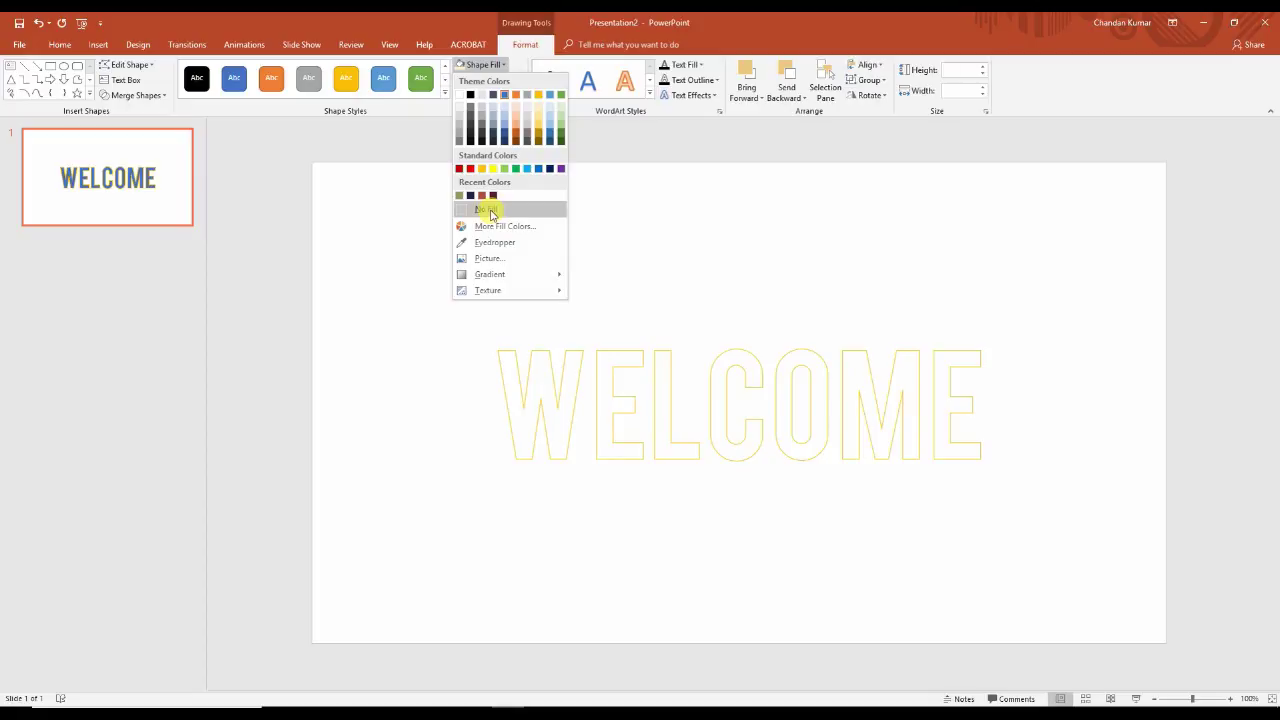
left_click(491, 214)
left_click(700, 566)
Step: Thicken the letter outlines to 2¼ pt
left_click_drag(432, 290, 1050, 505)
left_click(525, 44)
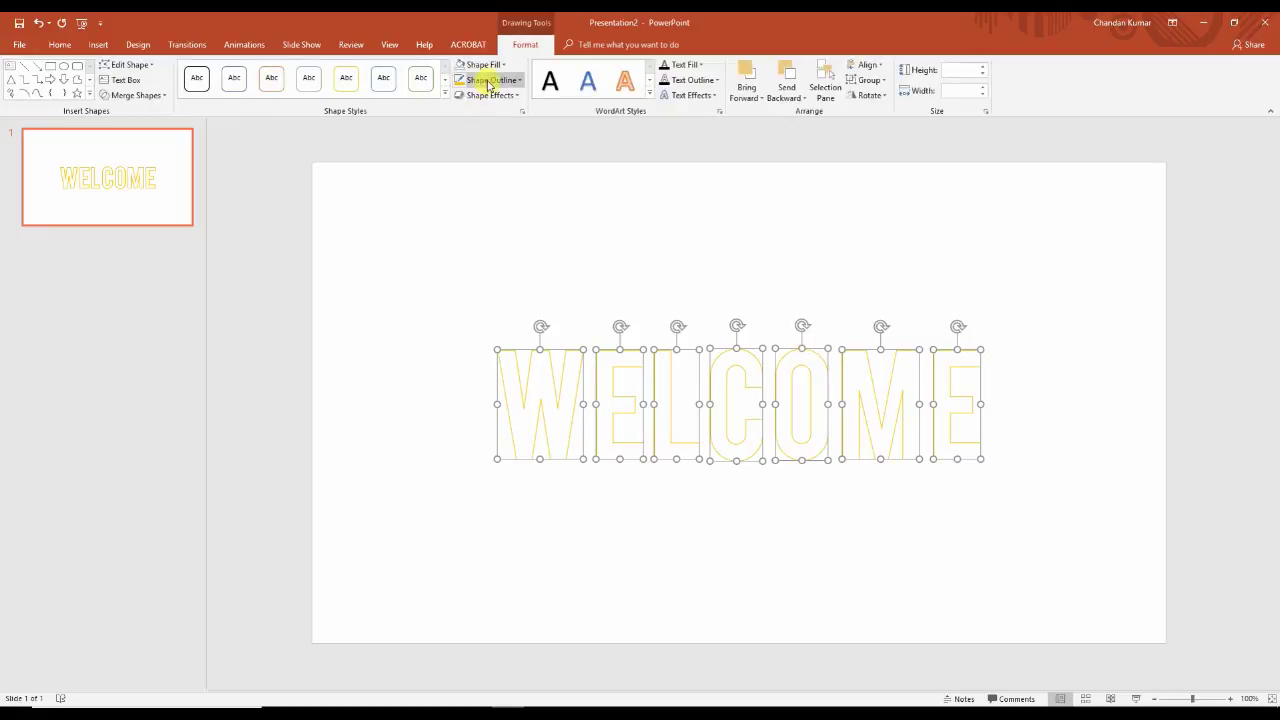
left_click(490, 80)
mouse_move(503, 281)
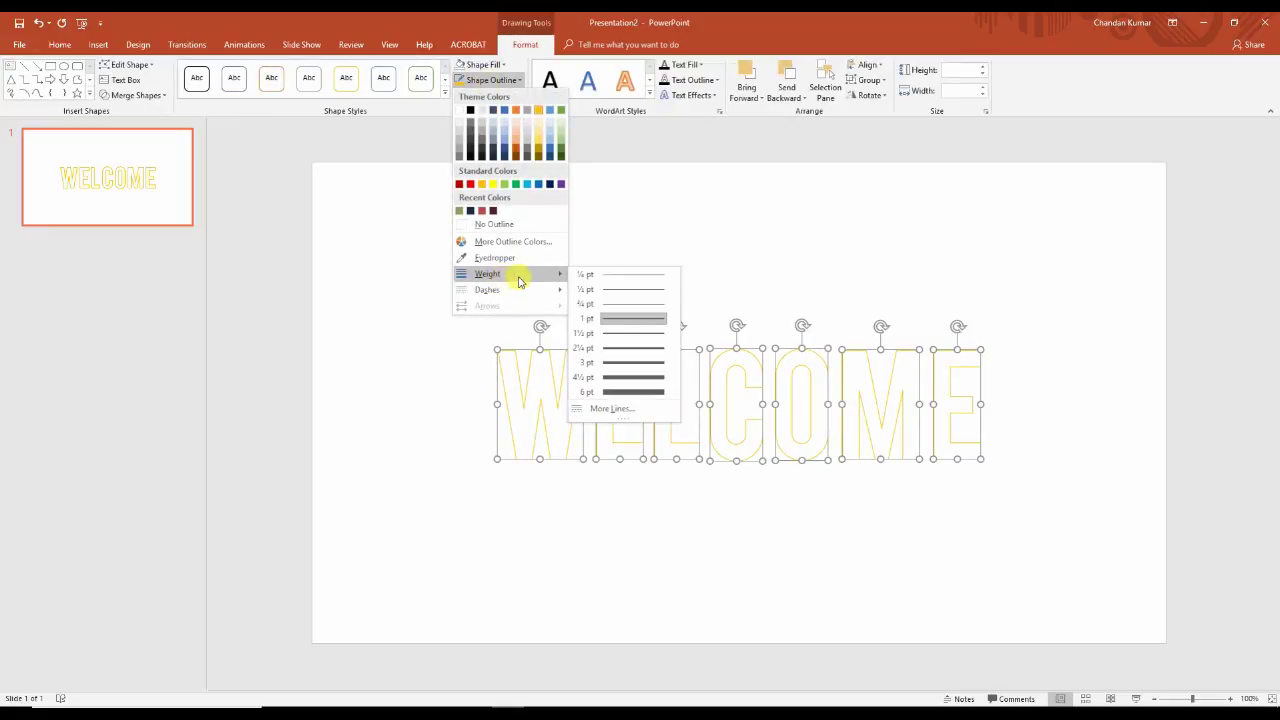
left_click(628, 354)
left_click(771, 531)
left_click_drag(404, 267, 1018, 510)
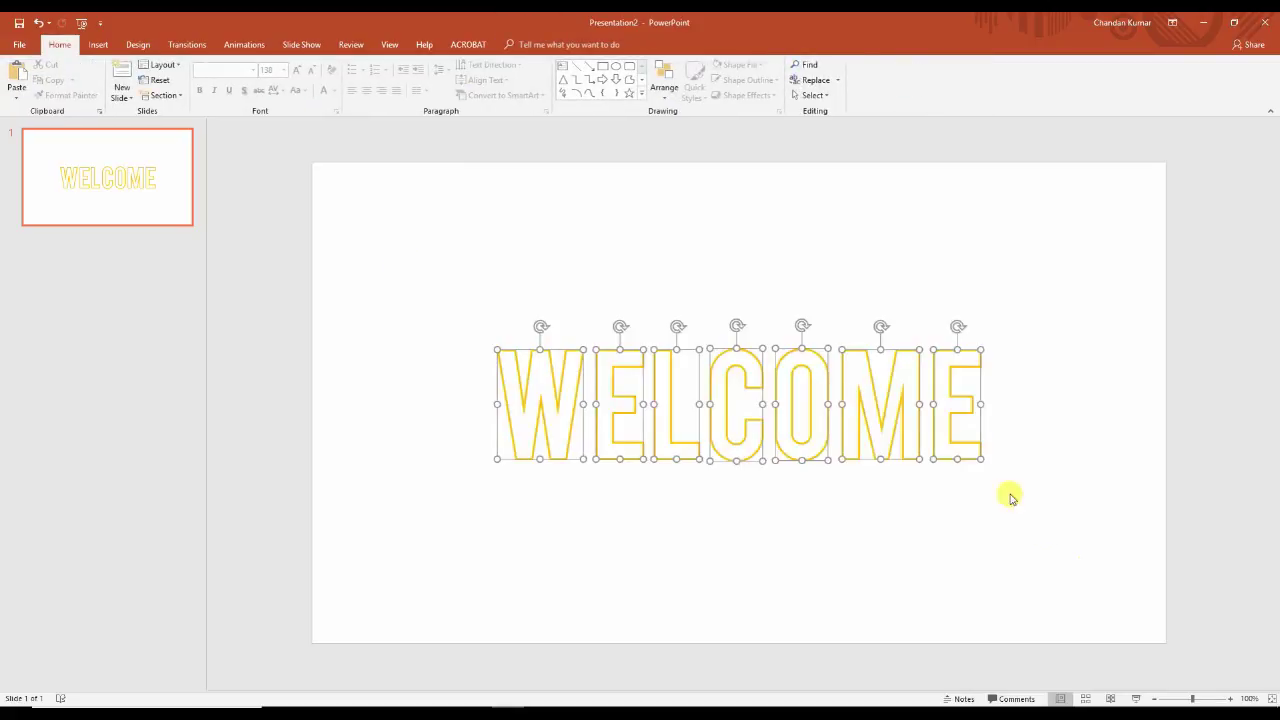
Step: Copy the WELCOME letters directly below the original and fill the copy with light gold
left_click_drag(953, 443, 952, 553)
left_click(994, 578)
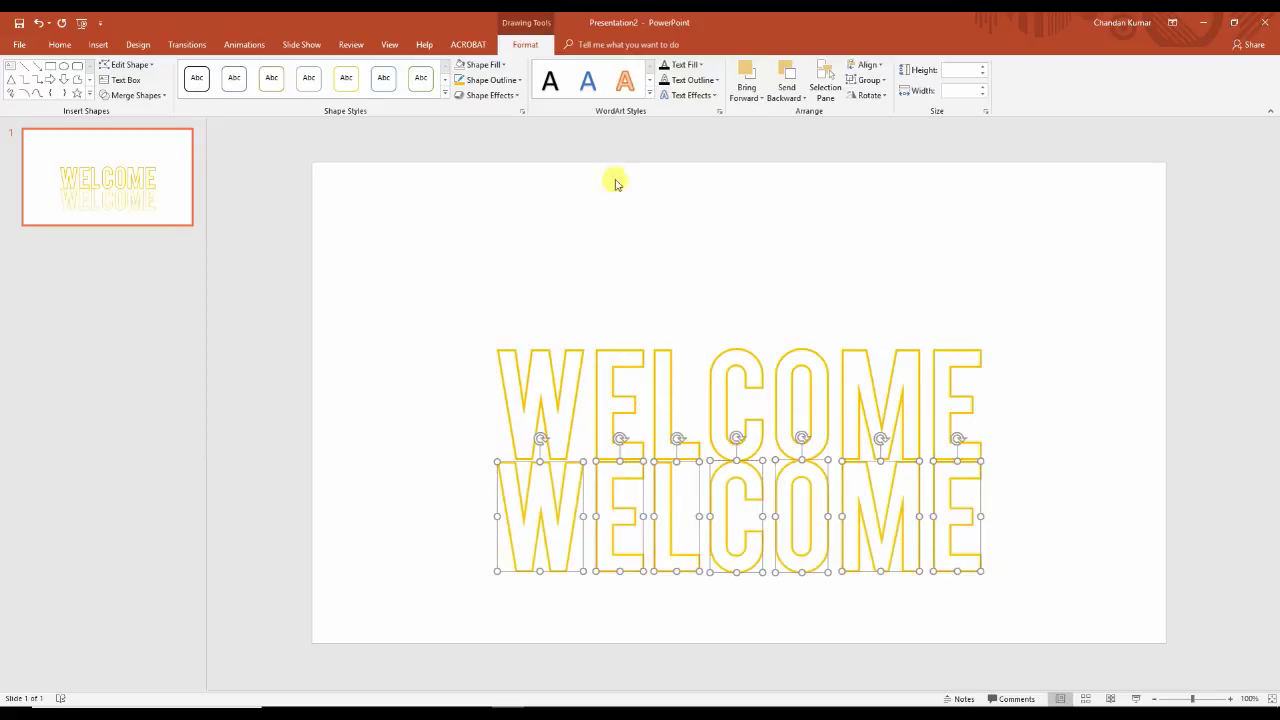
left_click(481, 64)
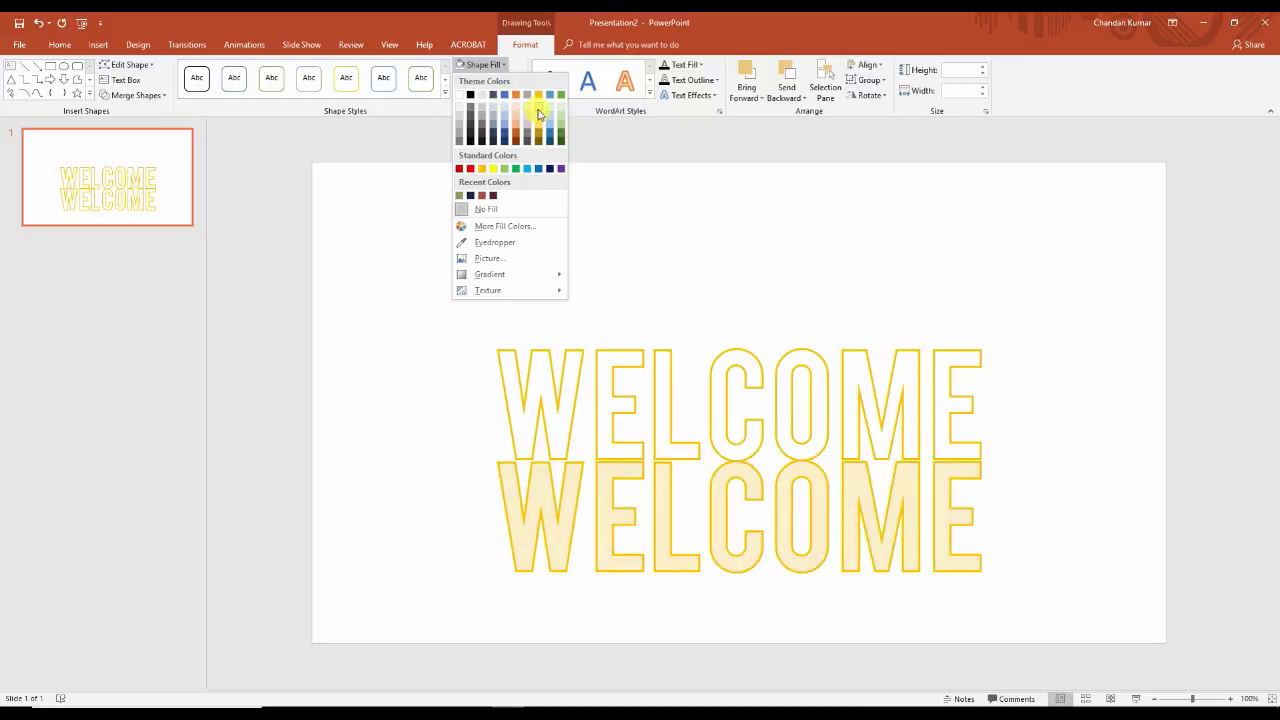
left_click(538, 113)
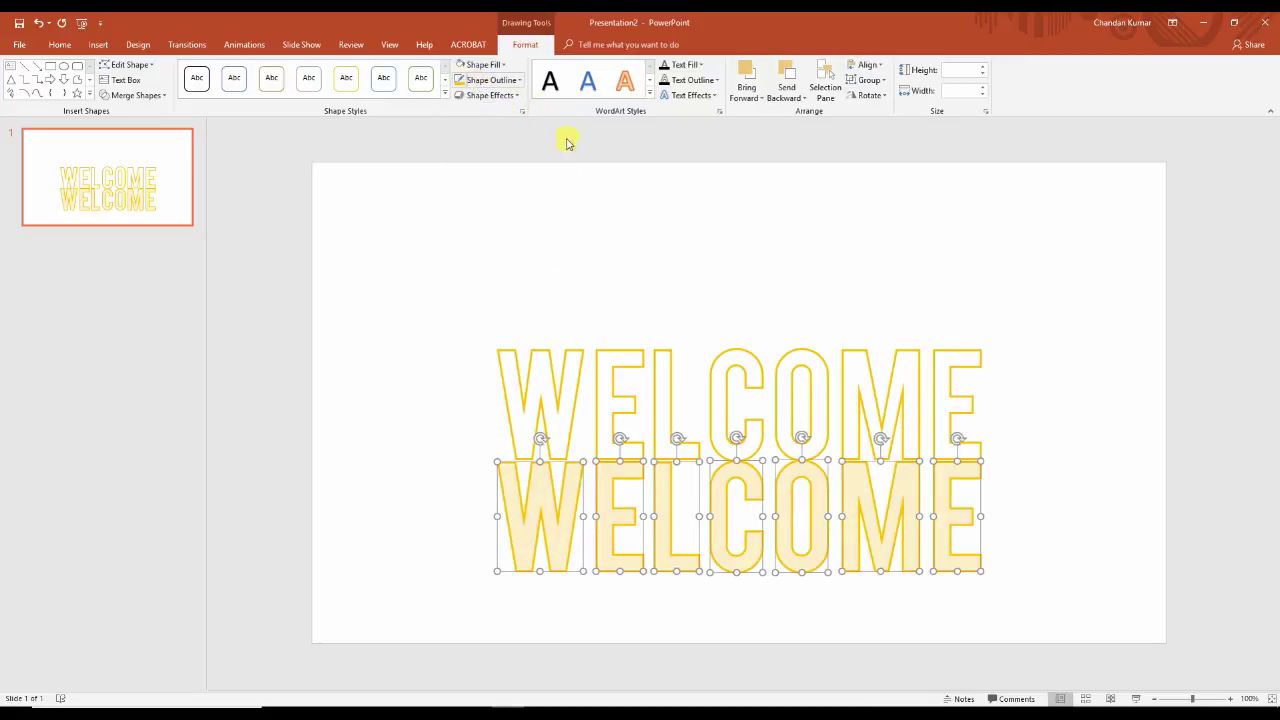
left_click(1050, 485)
Step: Select the letters of both WELCOME rows
left_click_drag(436, 300, 1086, 648)
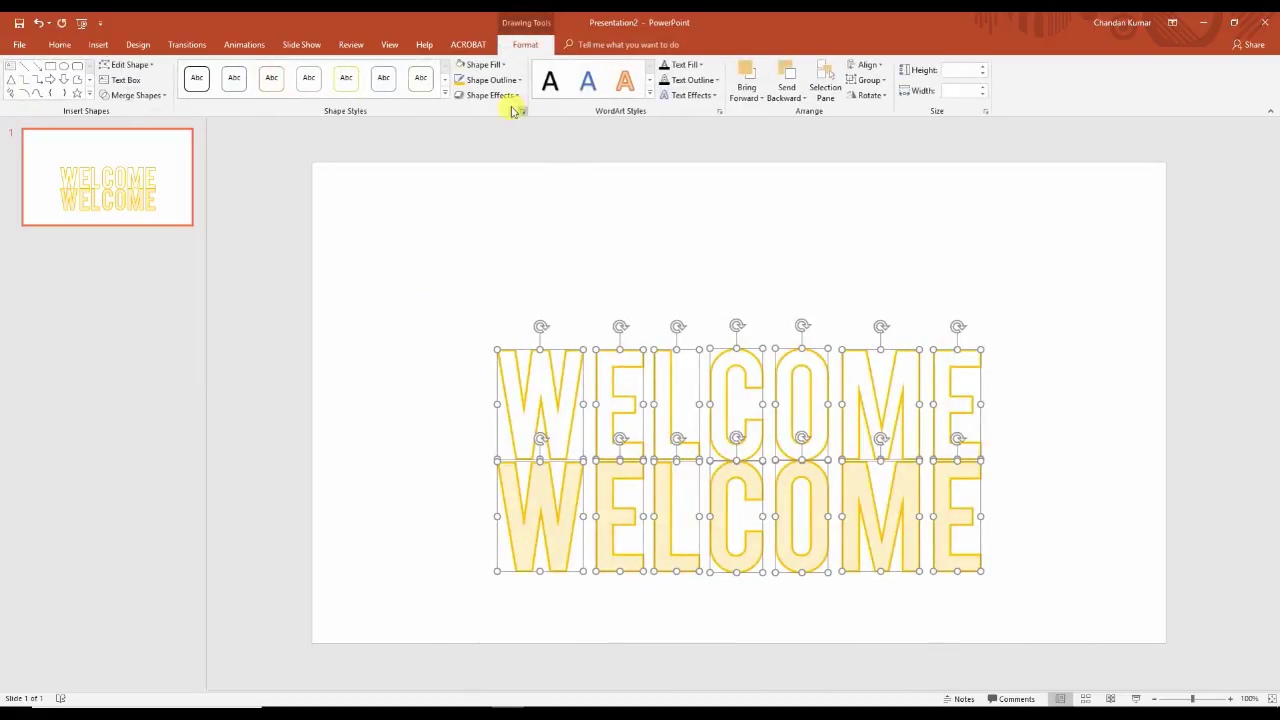
left_click(486, 64)
left_click(489, 64)
left_click(489, 95)
Step: Apply a reflection variation to the letters and align the lower WELCOME row under the upper one
mouse_move(514, 182)
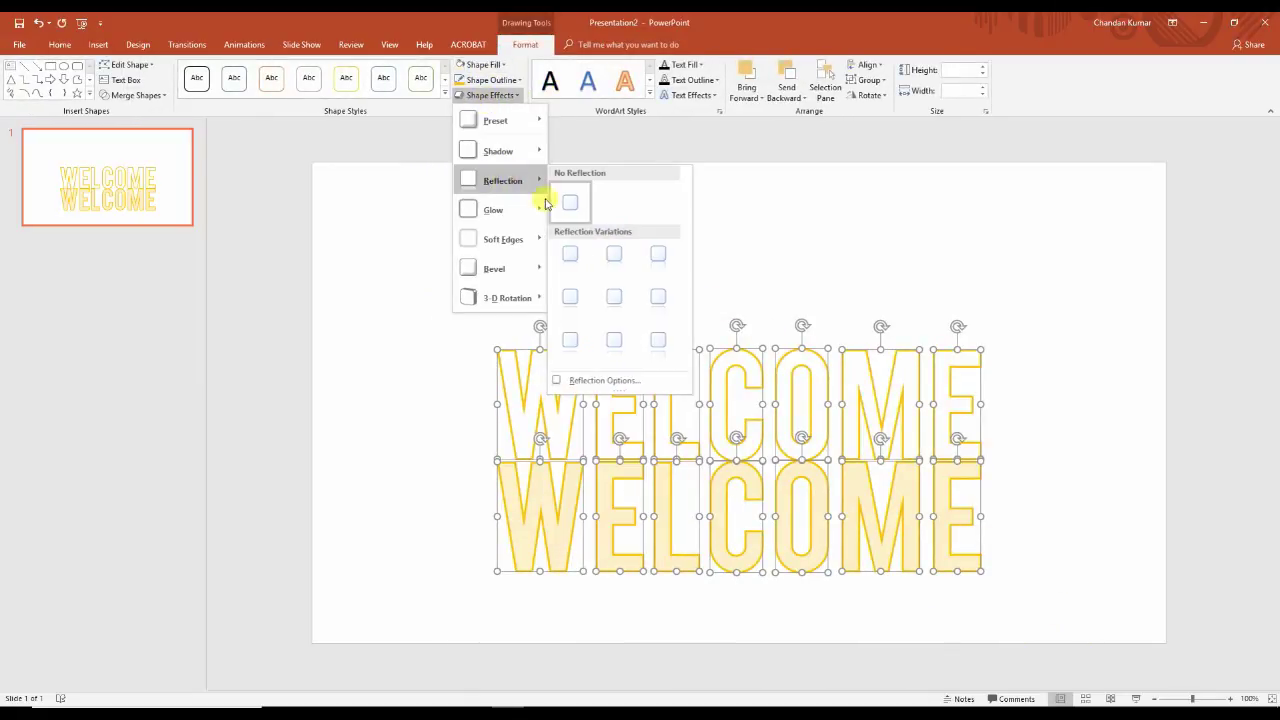
left_click(614, 254)
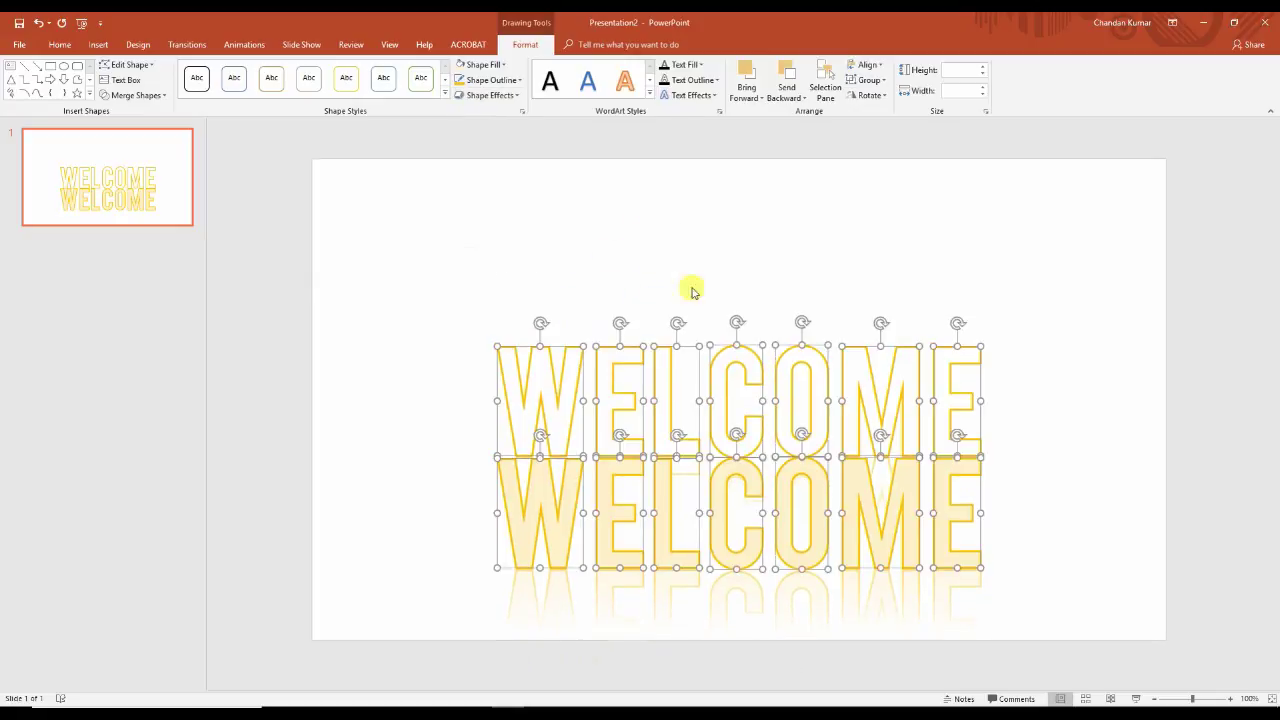
left_click(1092, 445)
mouse_move(437, 420)
left_mouse_down()
mouse_move(560, 477)
mouse_move(1100, 640)
left_mouse_up()
left_click_drag(966, 554, 966, 556)
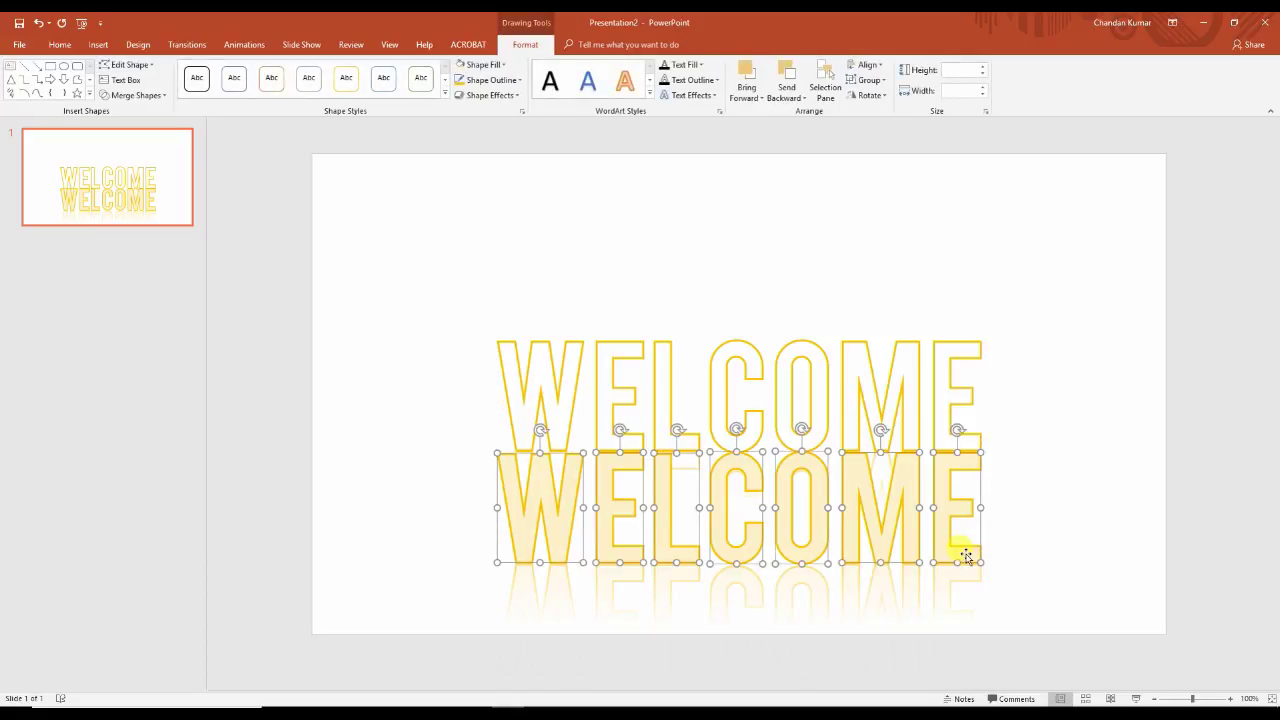
left_click(1014, 510)
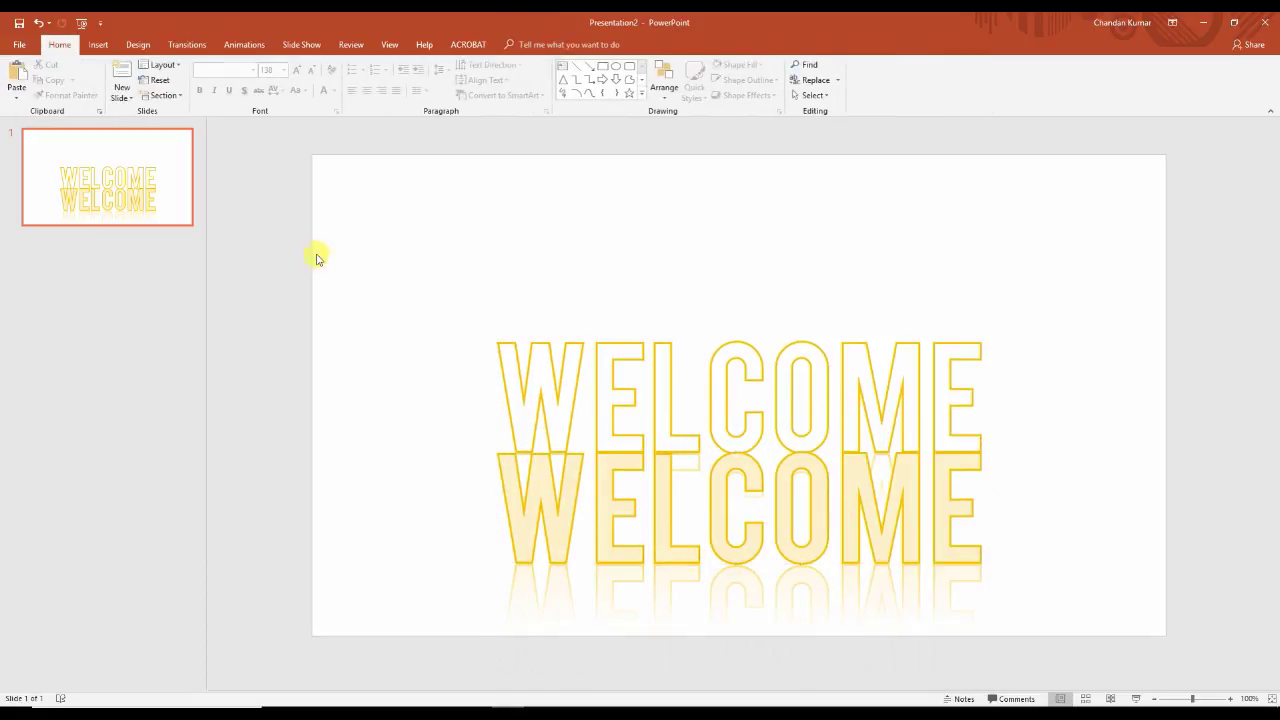
Step: Duplicate slide 1 and delete both WELCOME rows from the new slide 2
right_click(176, 218)
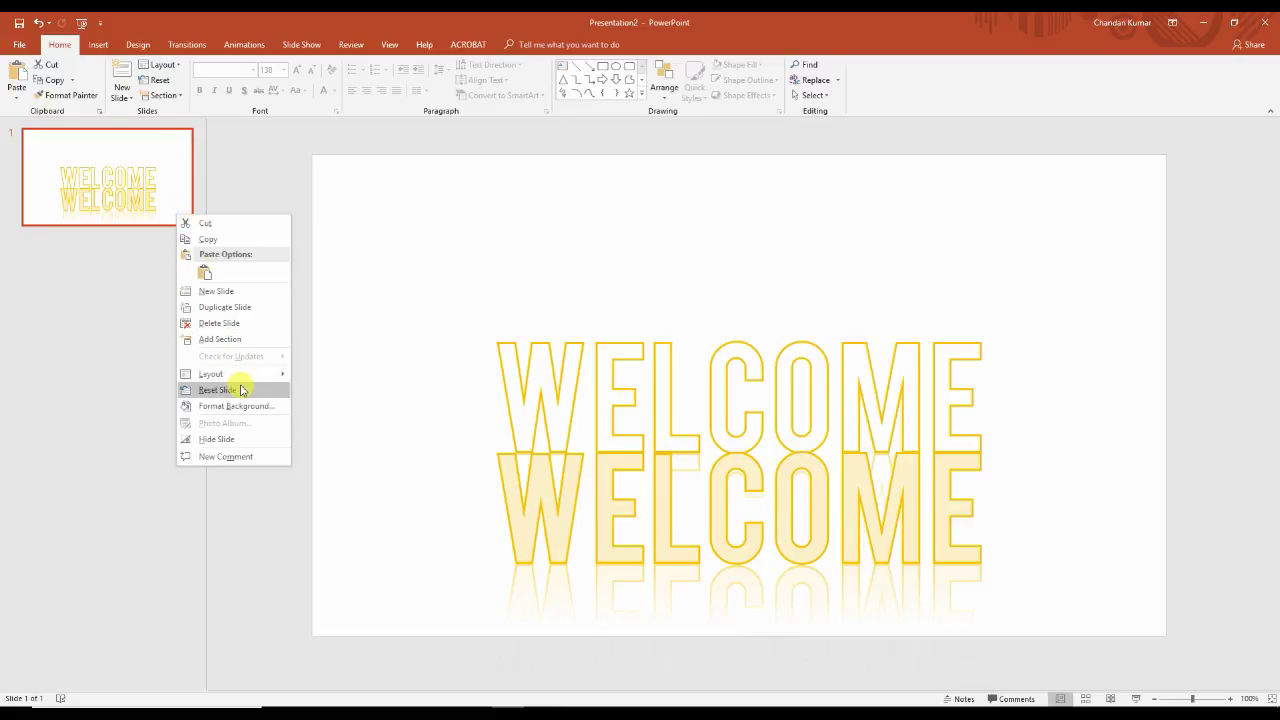
left_click(232, 307)
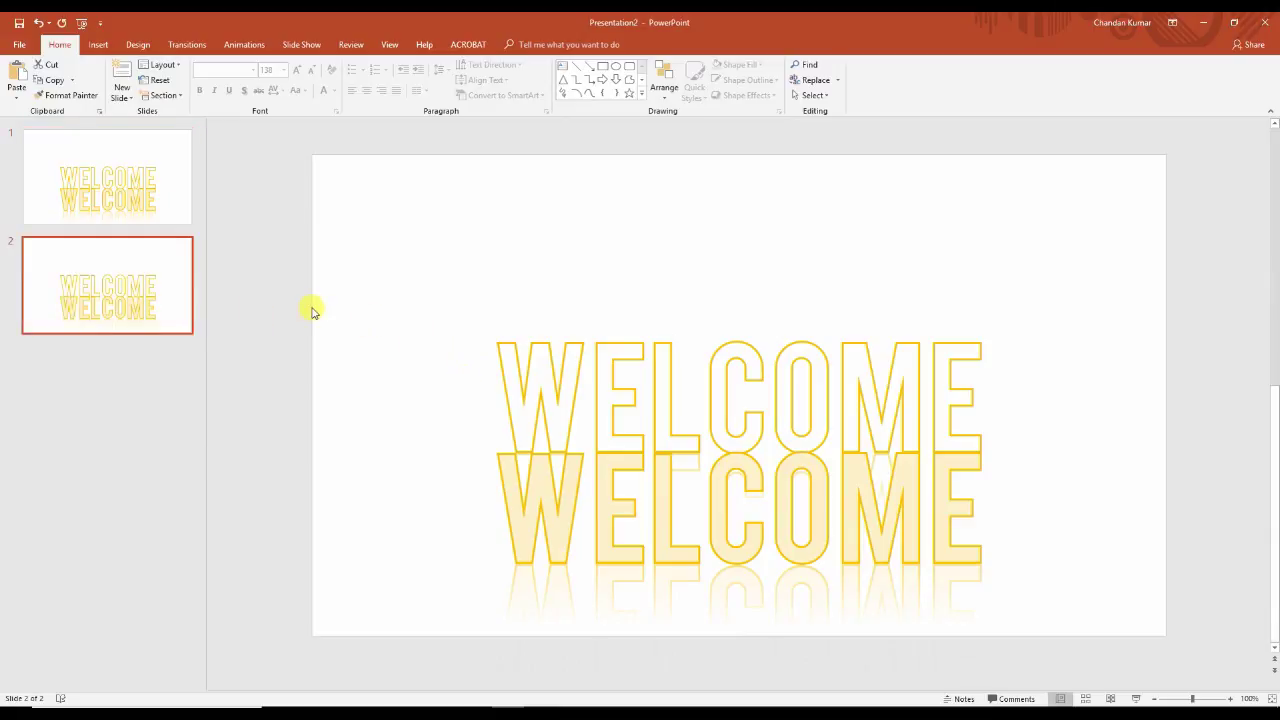
left_click_drag(362, 283, 1150, 665)
key("Delete")
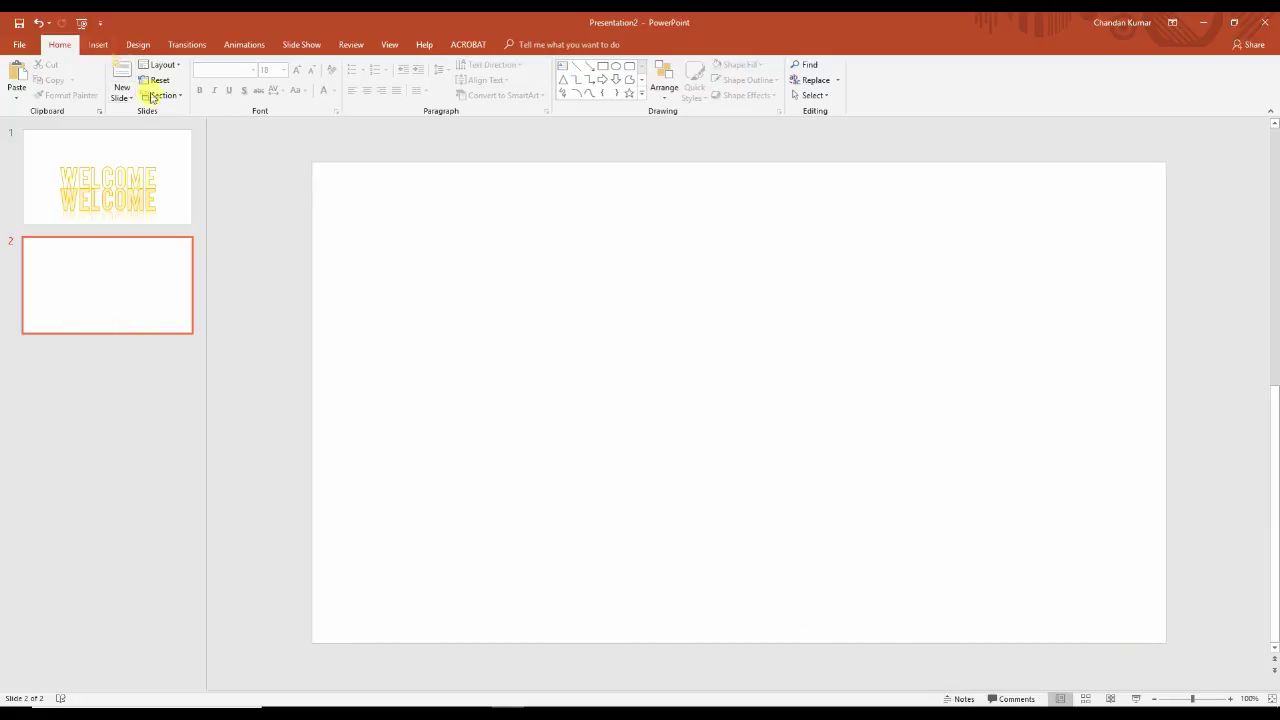
Step: Format the slide 2 background with a dark radial gradient fill
right_click(598, 340)
left_click(870, 428)
left_click(1120, 222)
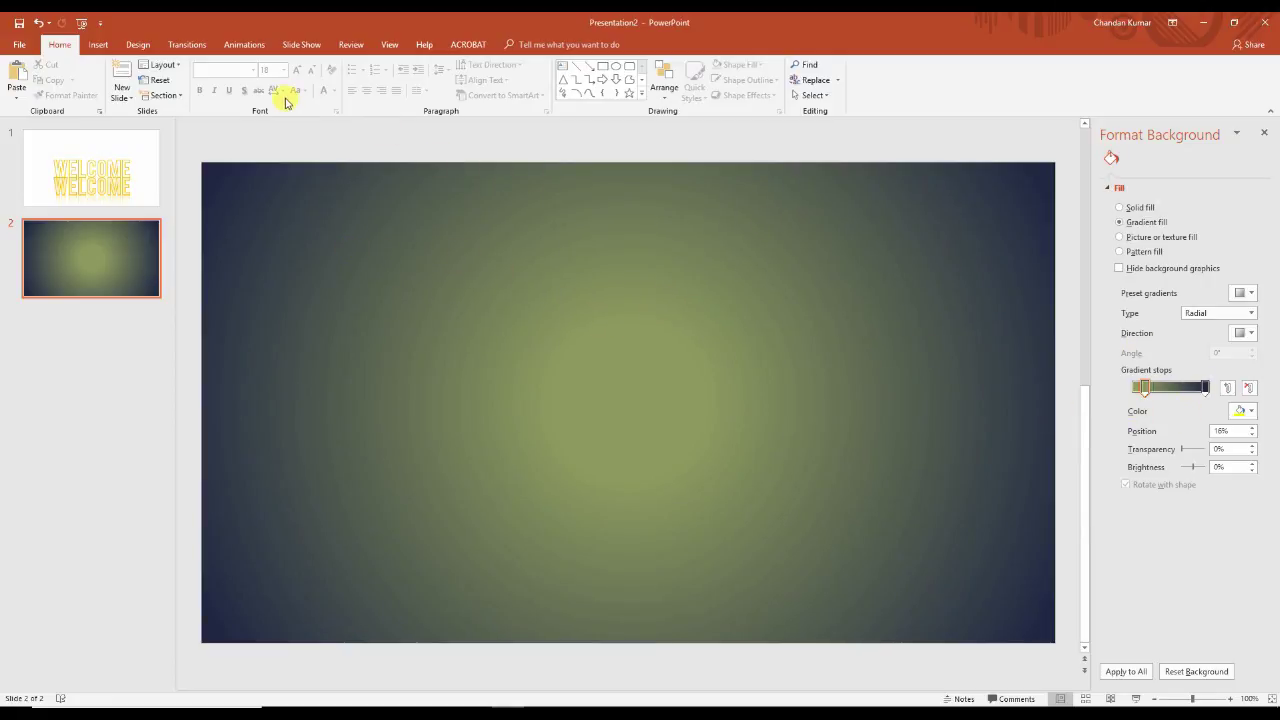
Step: Draw a circle near the slide centre and give it a radial gradient fill
left_click(97, 48)
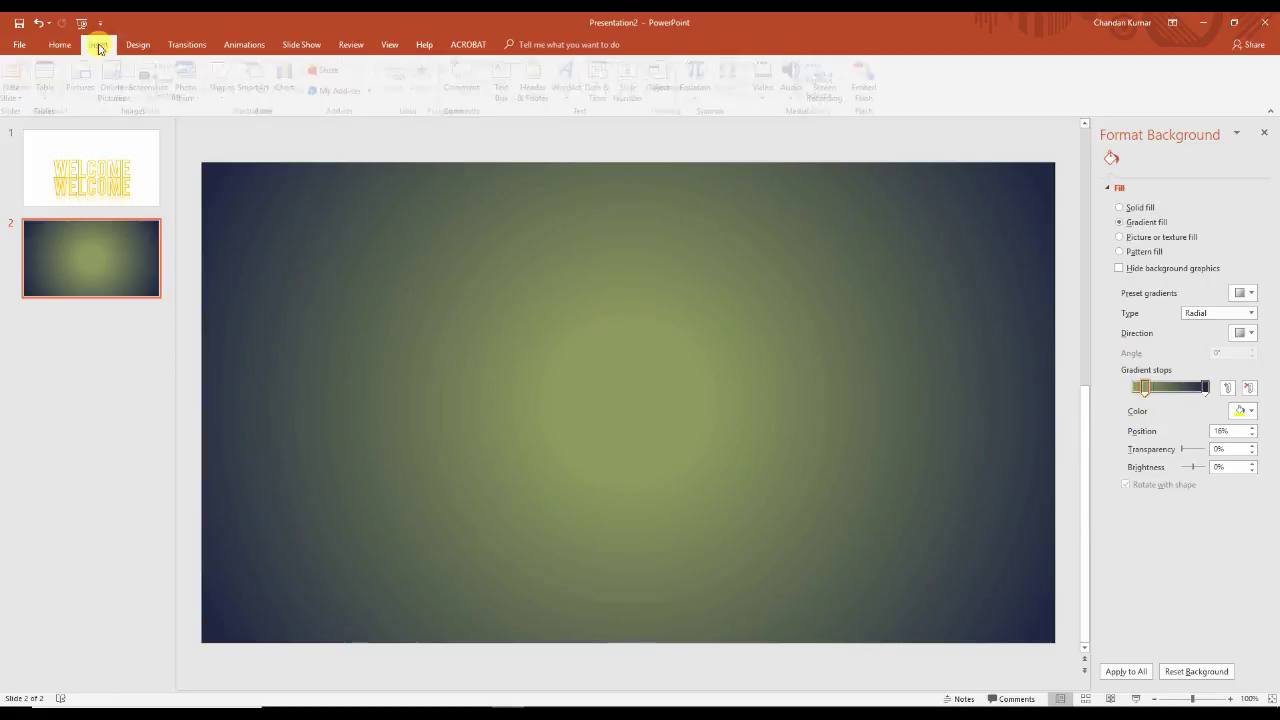
left_click(226, 90)
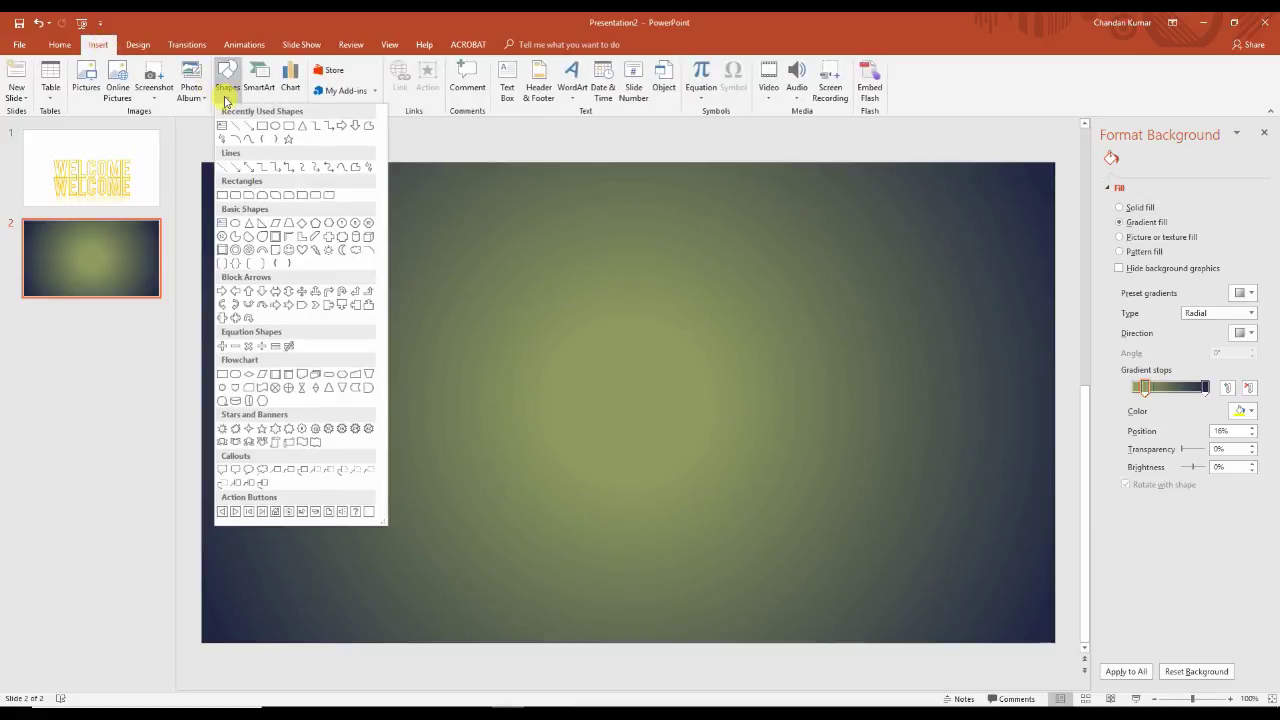
left_click(277, 128)
mouse_move(538, 330)
left_mouse_down()
mouse_move(677, 437)
mouse_move(734, 507)
left_mouse_up()
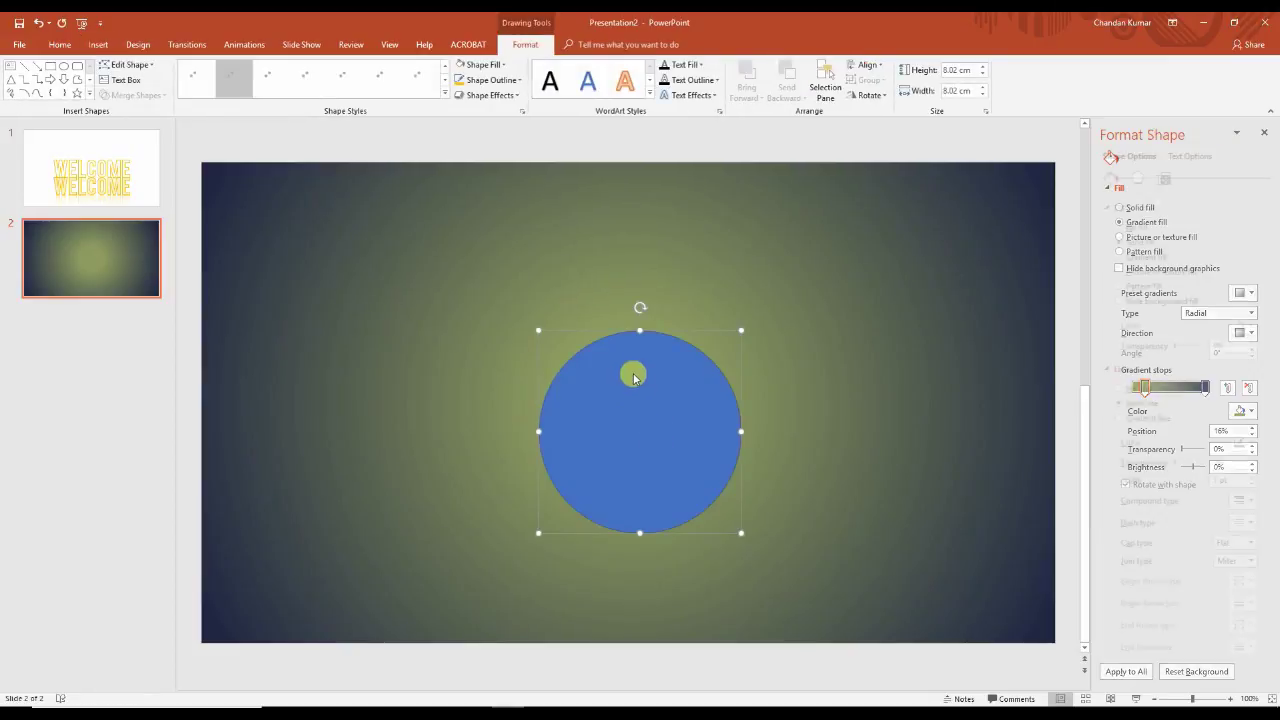
left_click_drag(631, 371, 617, 349)
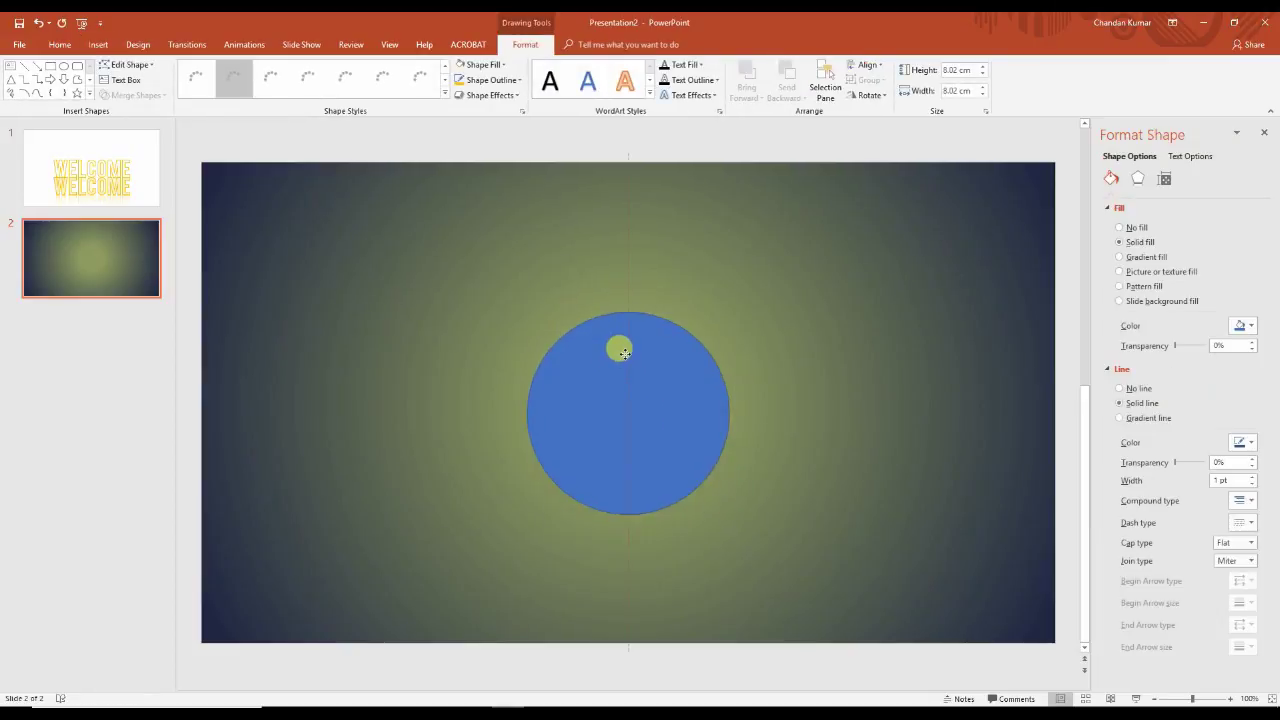
left_click(1137, 258)
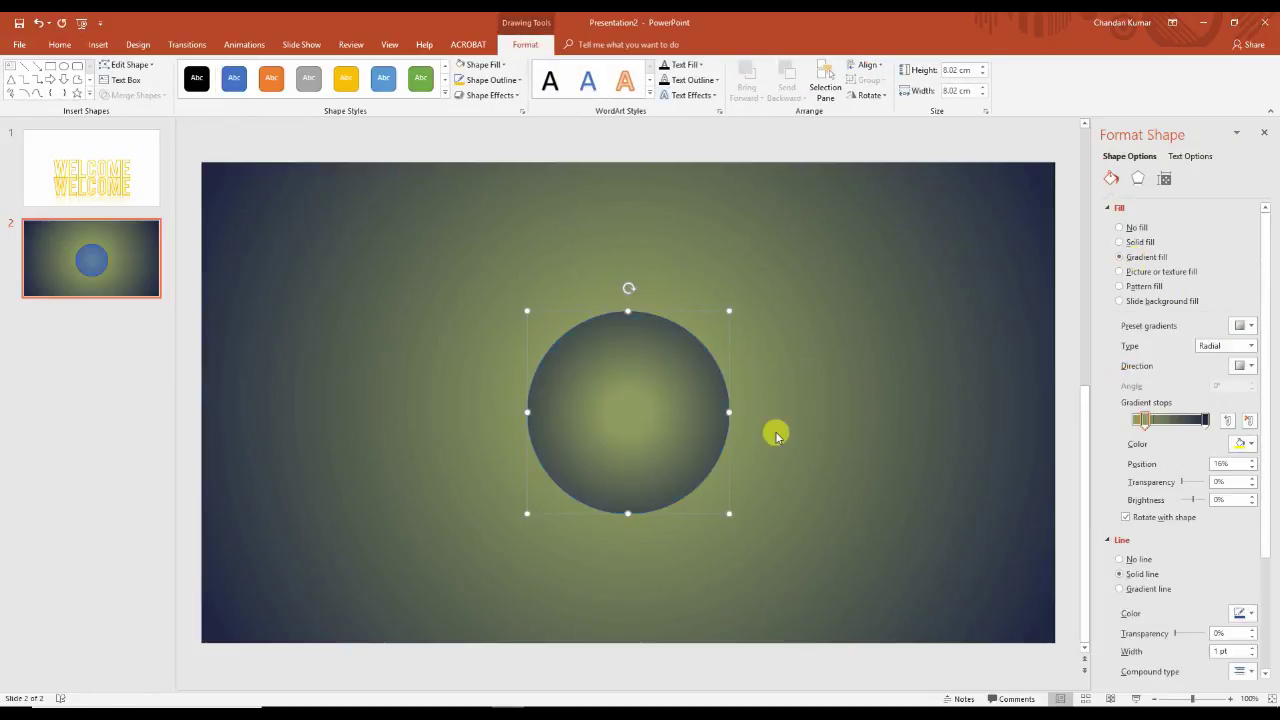
Step: Give the circle a white 2¼ pt outline and centre it on the slide
left_click(494, 86)
left_click(466, 106)
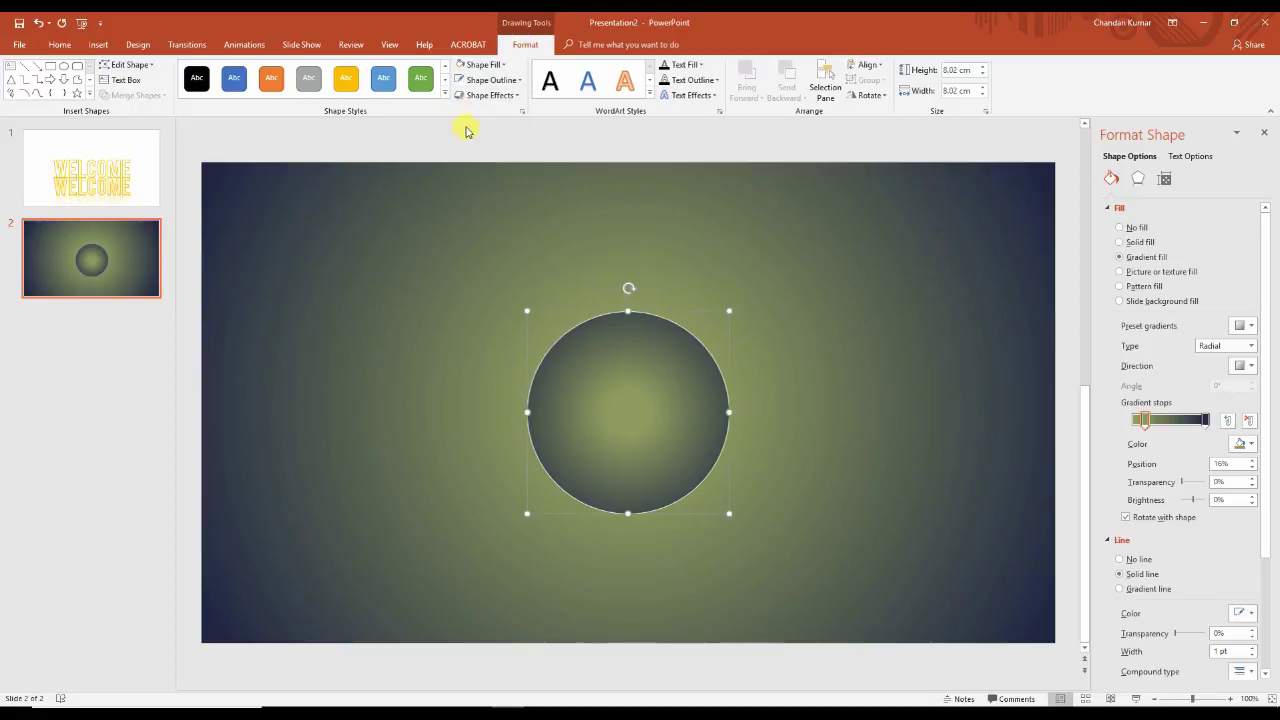
left_click(486, 82)
mouse_move(512, 273)
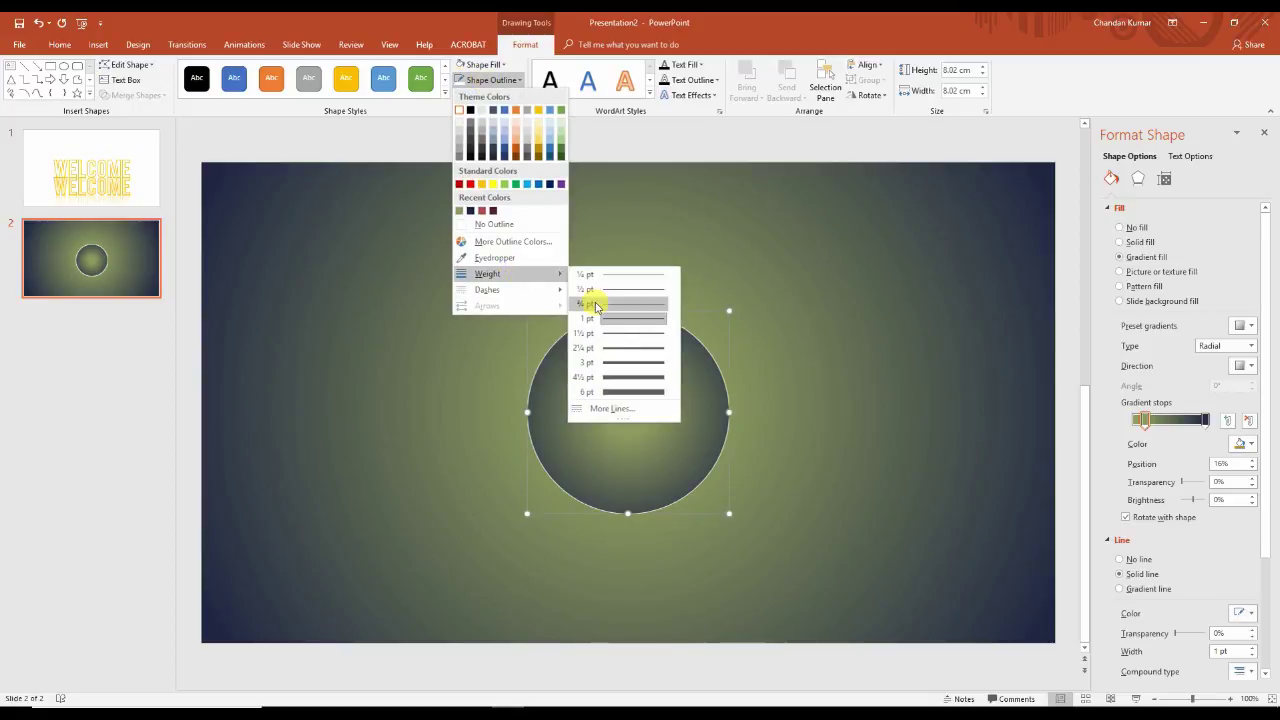
left_click(627, 354)
left_click_drag(636, 401, 631, 391)
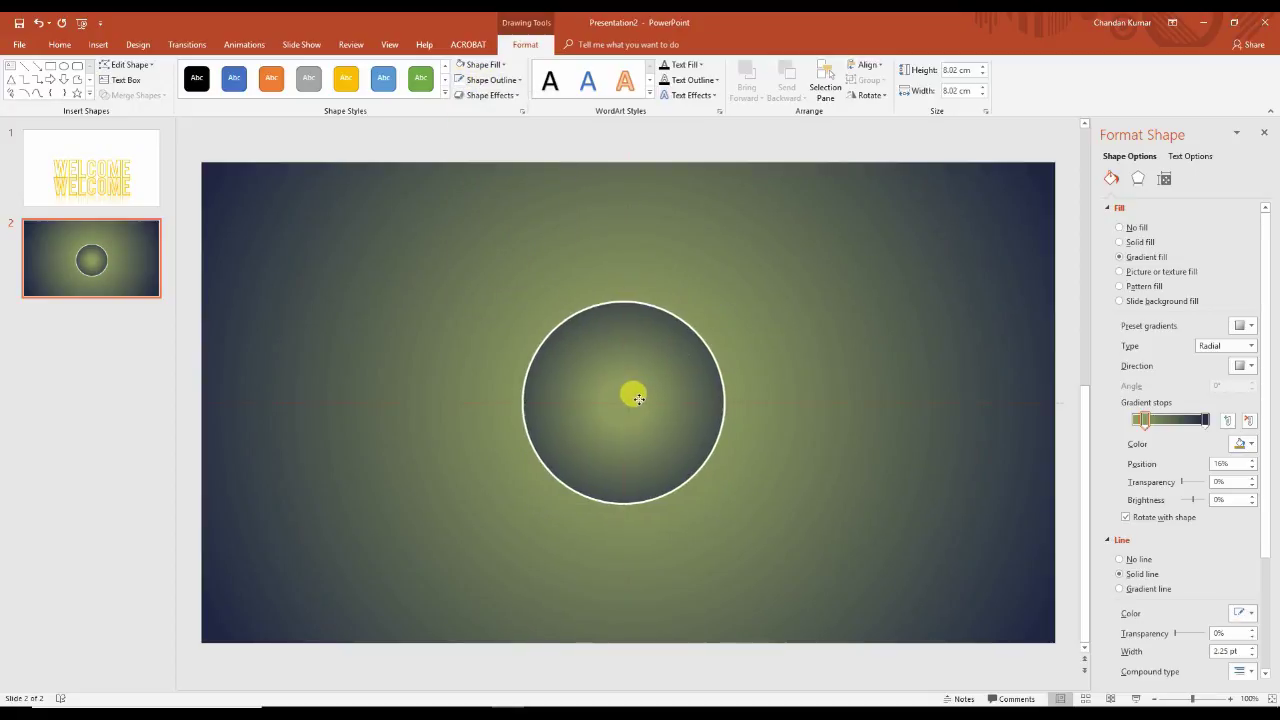
Step: Set the circle's outer gradient stop to white
left_click(1204, 420)
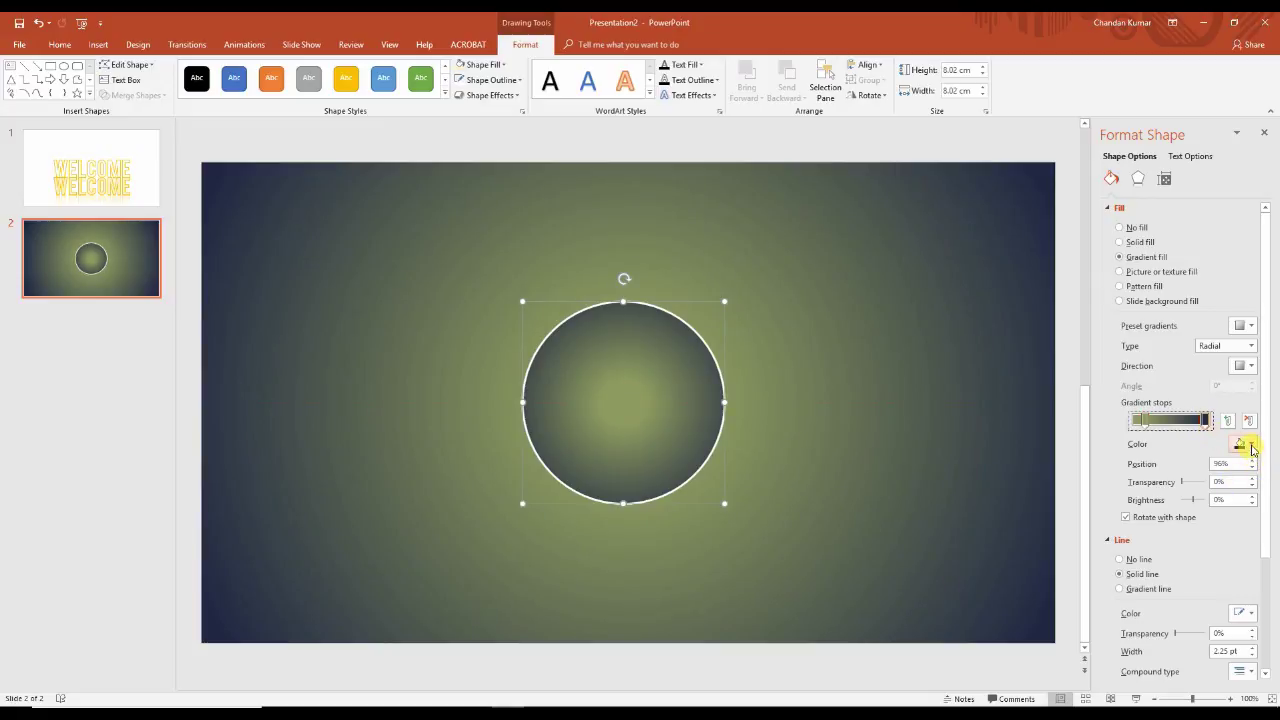
left_click(1250, 445)
left_click(1172, 481)
Step: Make the inner gradient stop white with 90% transparency
left_click(1143, 420)
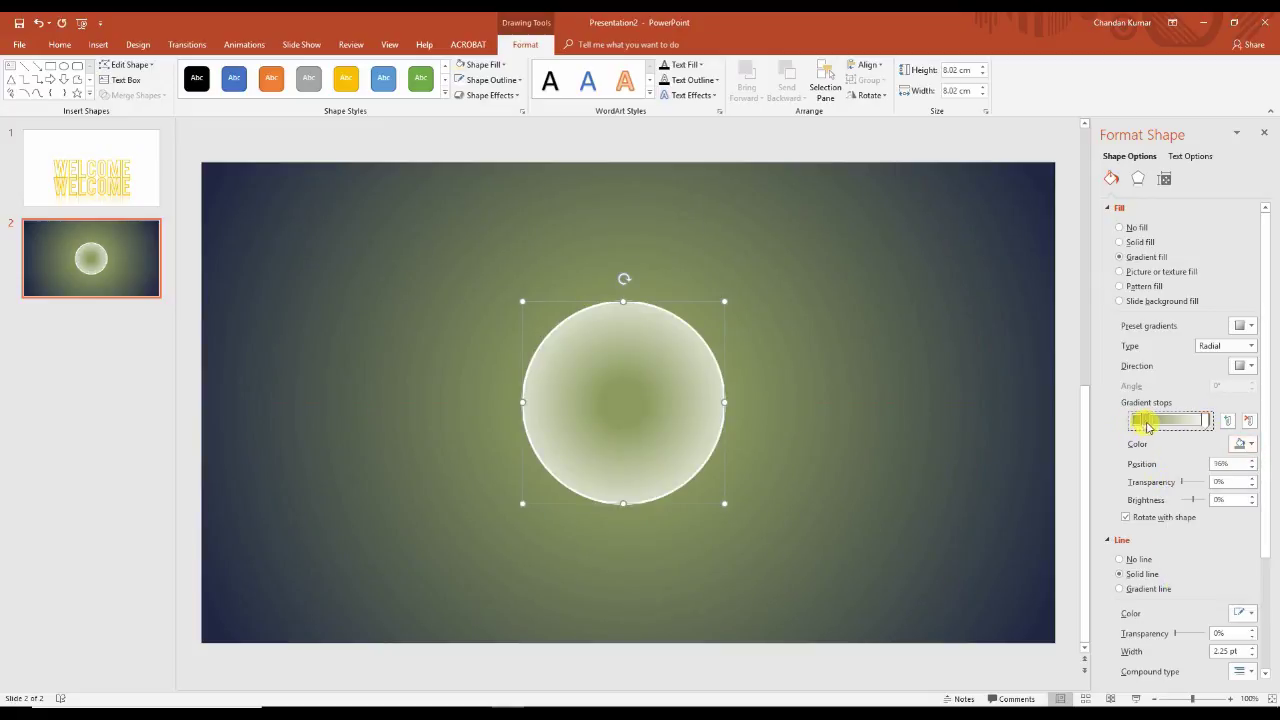
left_click(1240, 444)
left_click(1172, 481)
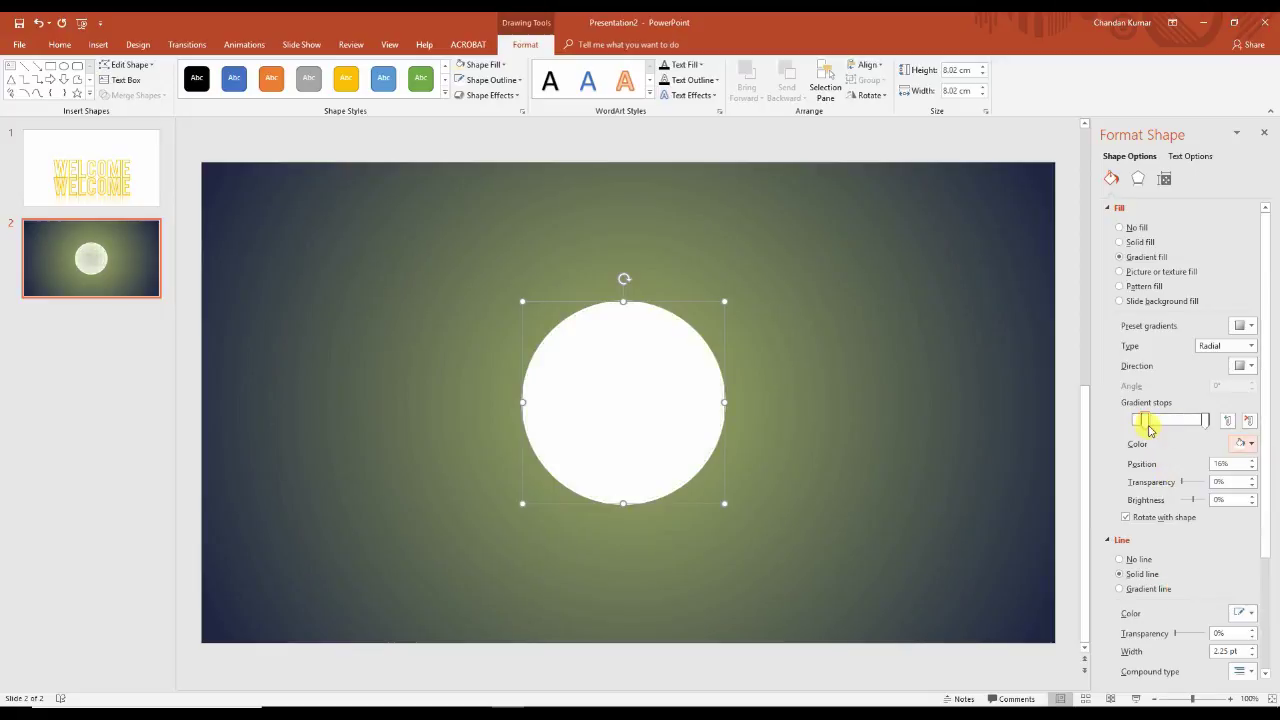
left_click(1148, 421)
left_click_drag(1228, 481, 1163, 482)
type("9")
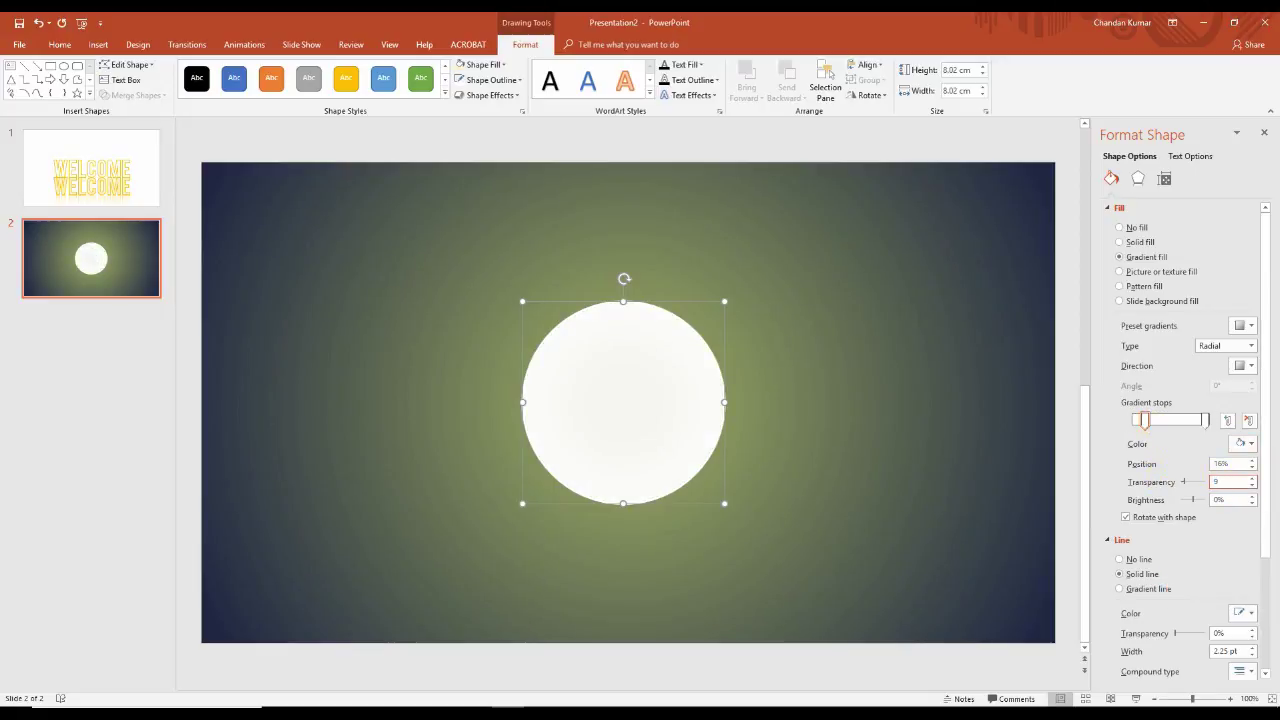
type("0")
left_click(1251, 346)
left_click(1249, 346)
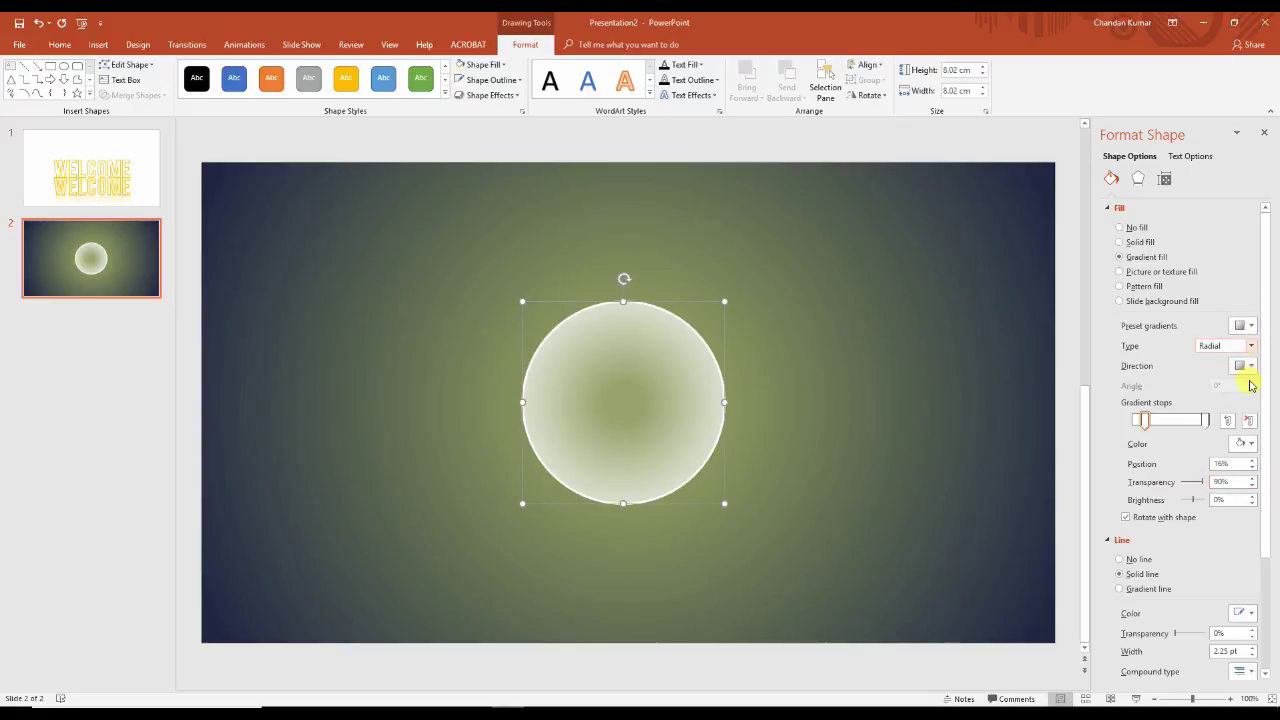
Step: Set the gradient direction to From Center with a stop at 53%, then copy the circle to the right
left_click(1248, 366)
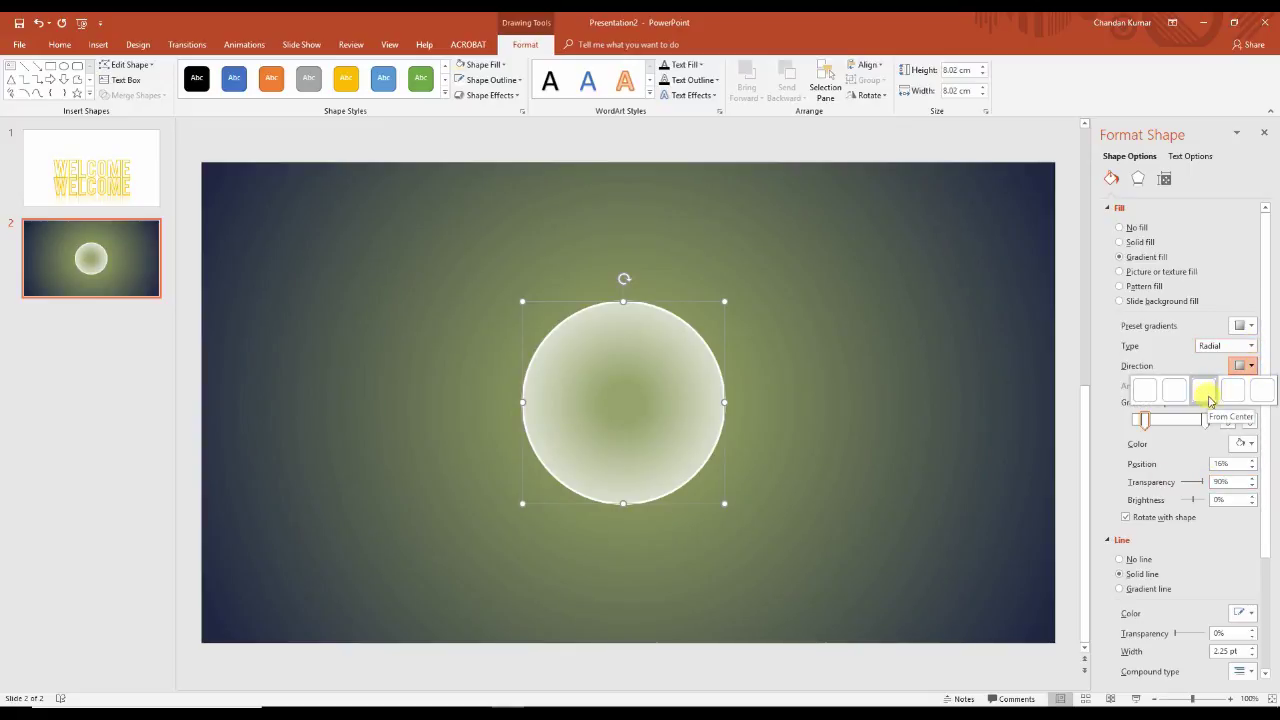
left_click(1242, 366)
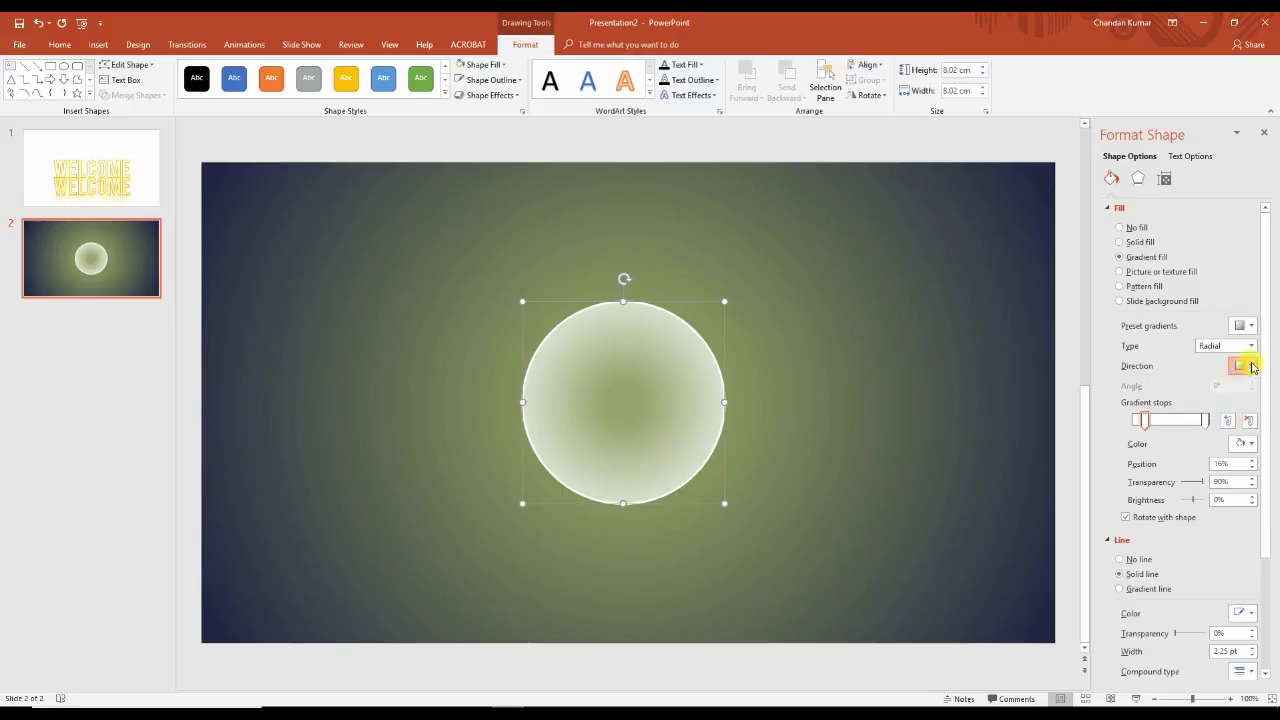
left_click_drag(1147, 428, 1162, 426)
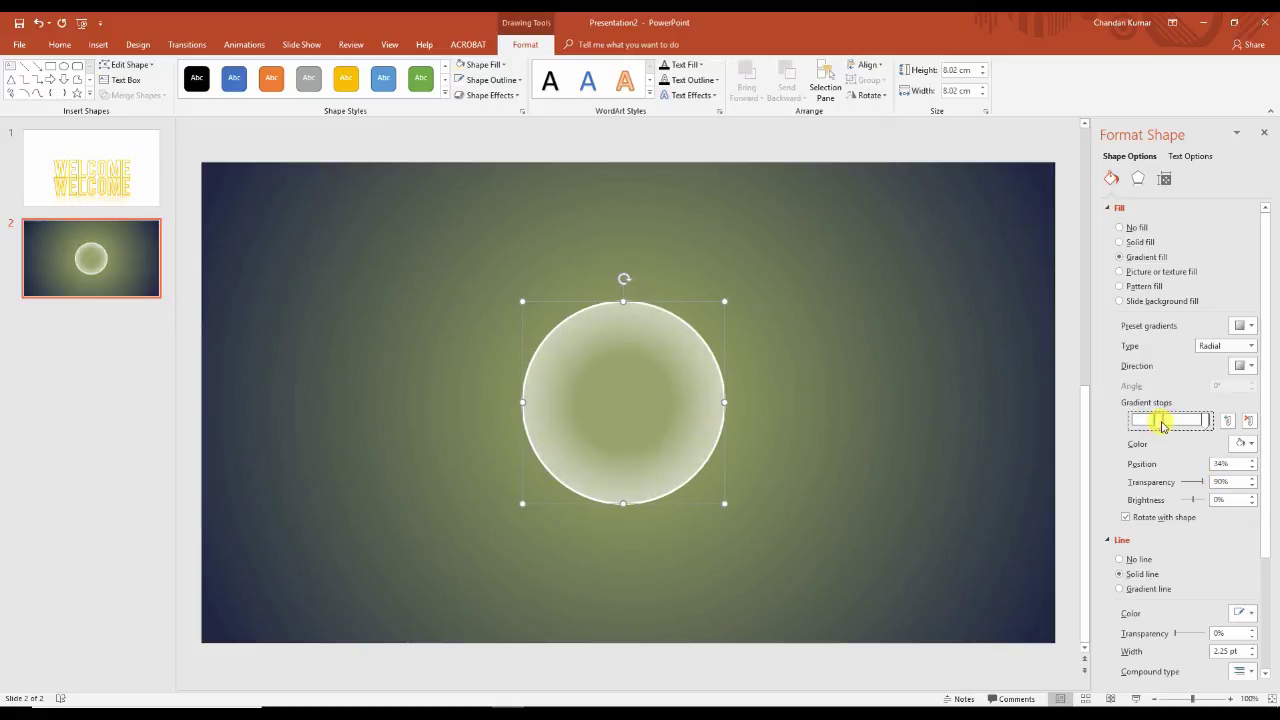
left_click(1222, 463)
type("53")
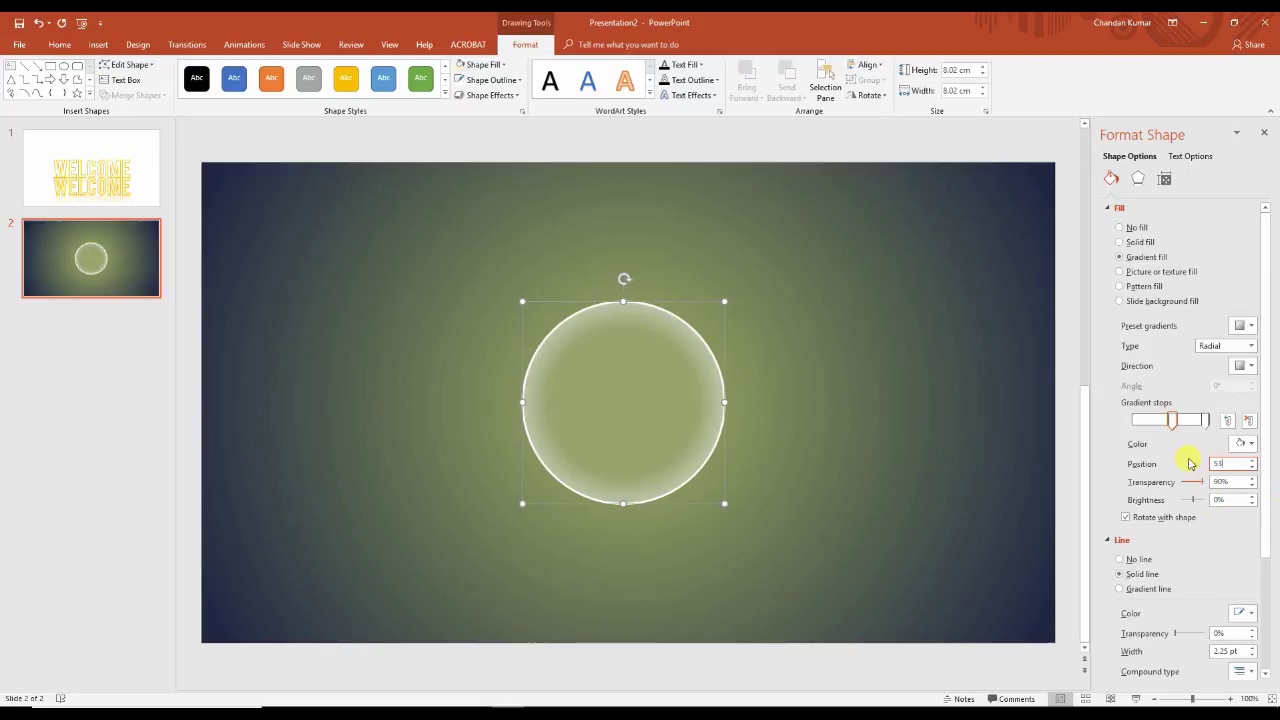
left_click(1207, 424)
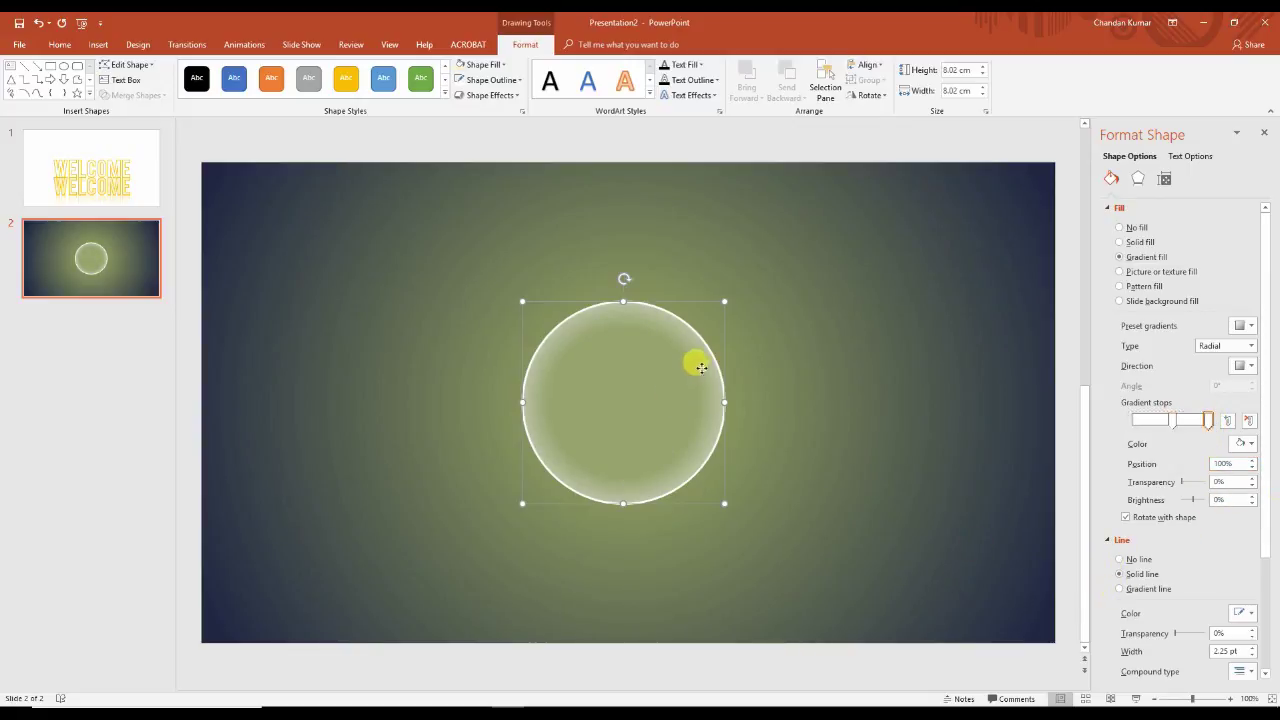
left_click_drag(694, 362, 871, 410)
left_click(874, 410)
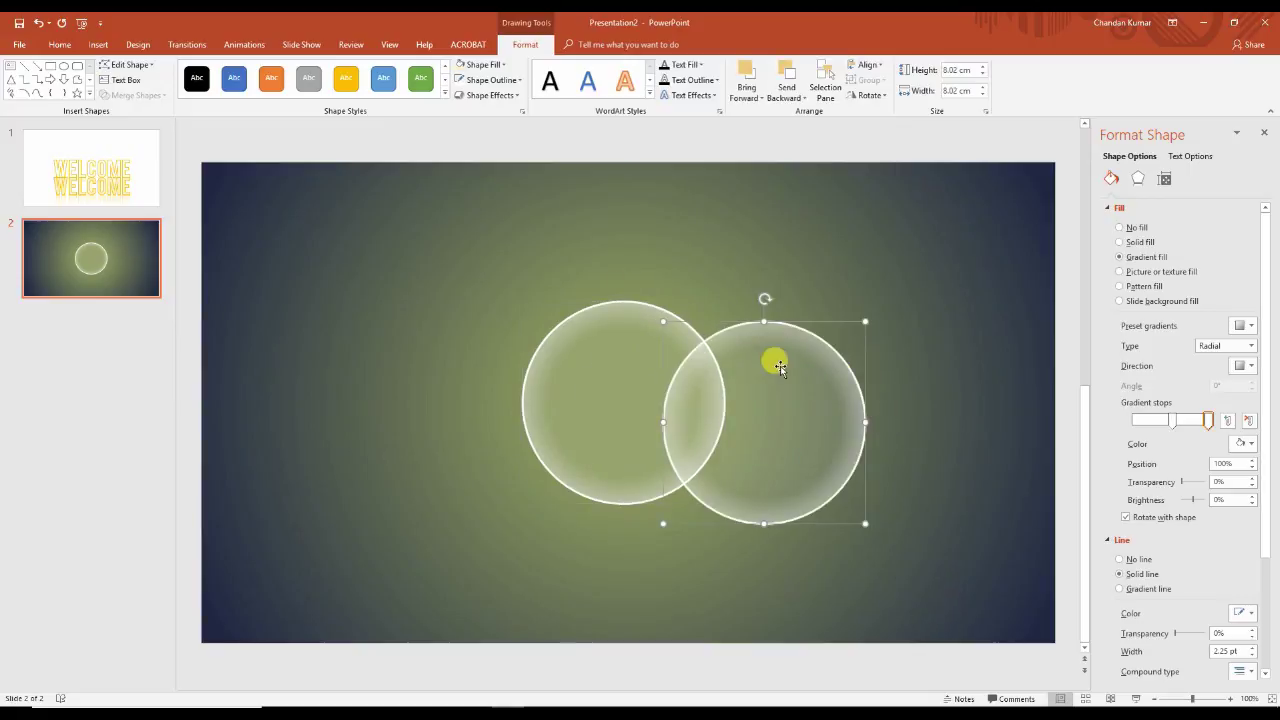
Step: Remove the duplicate circle's outline and give it a linear 90° gradient, white at the top
left_click(507, 84)
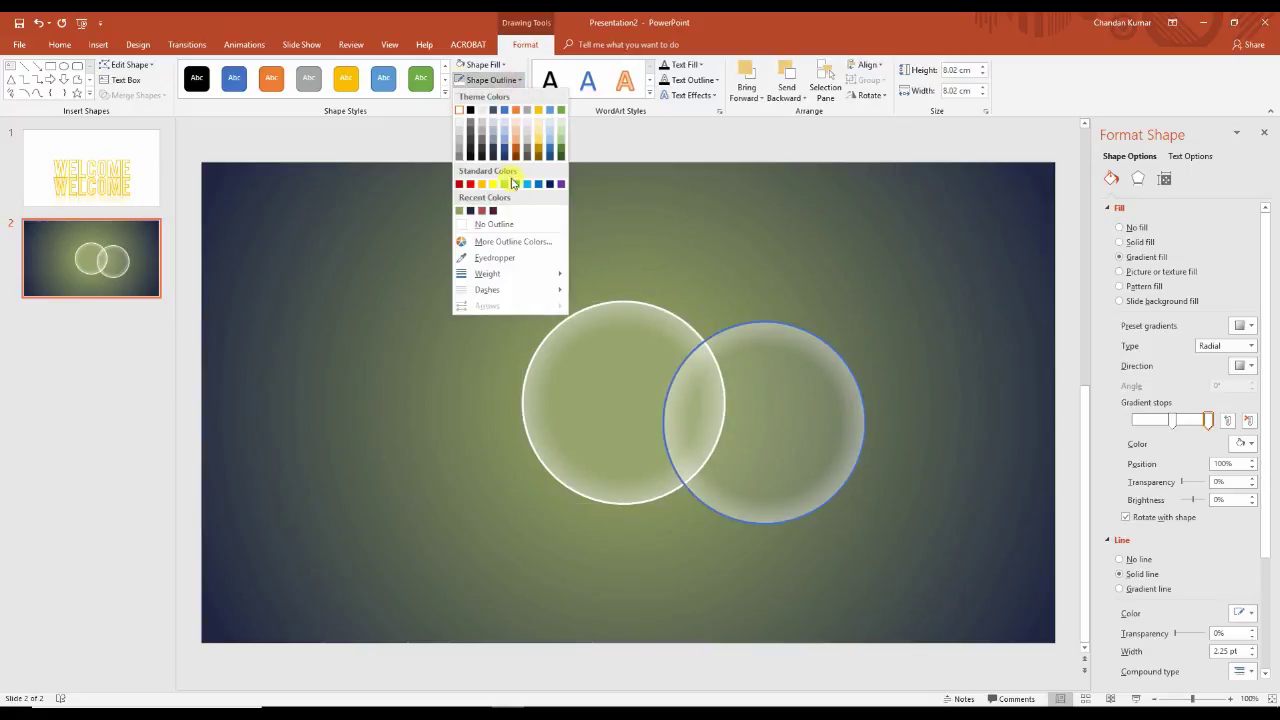
left_click(512, 228)
left_click_drag(808, 363, 897, 343)
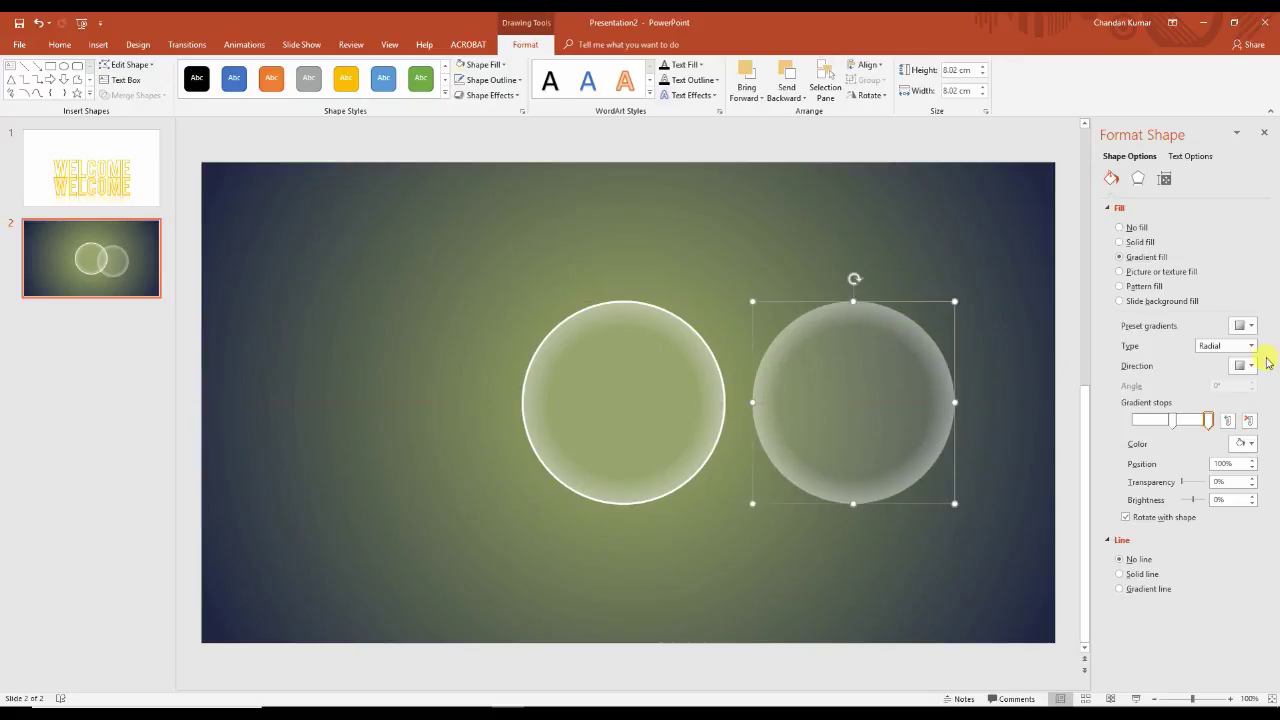
left_click(1249, 347)
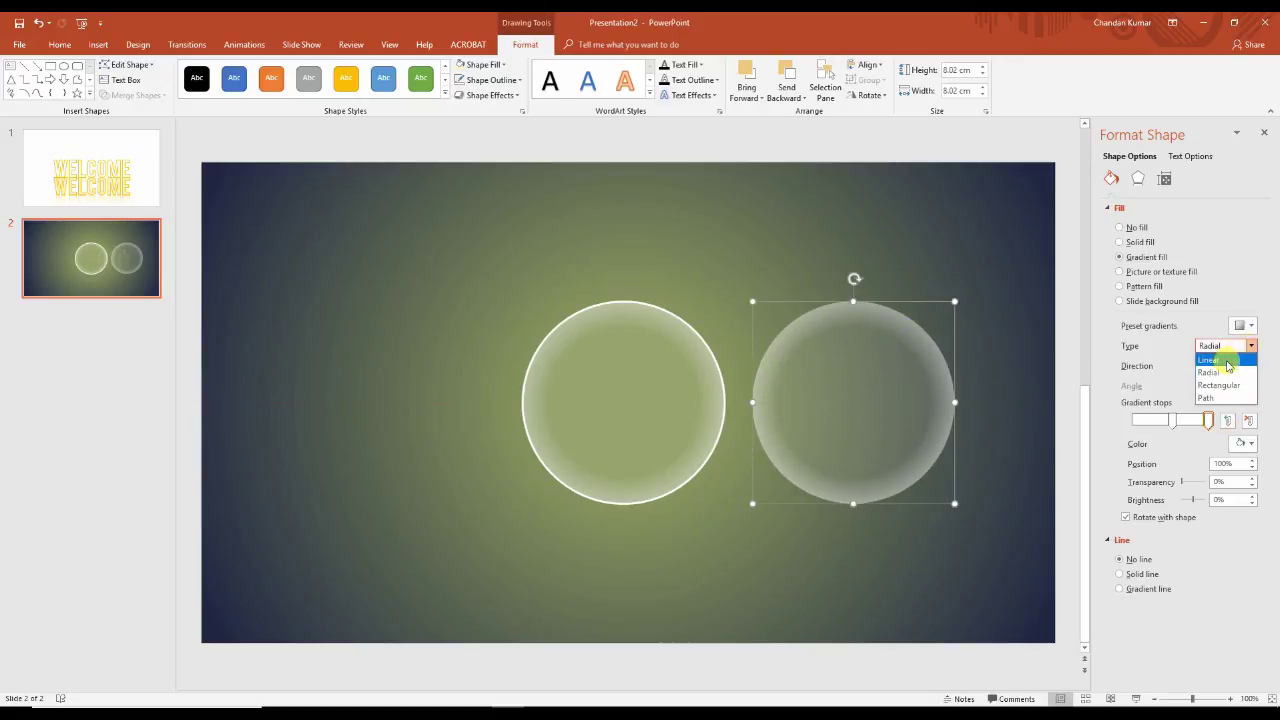
left_click(1220, 358)
type("90")
left_click_drag(1207, 421, 1134, 420)
Step: Set the gradient stops to 50% and 100% transparency, shrink it to 7.18 cm, and lay it over the original
left_click(1137, 421)
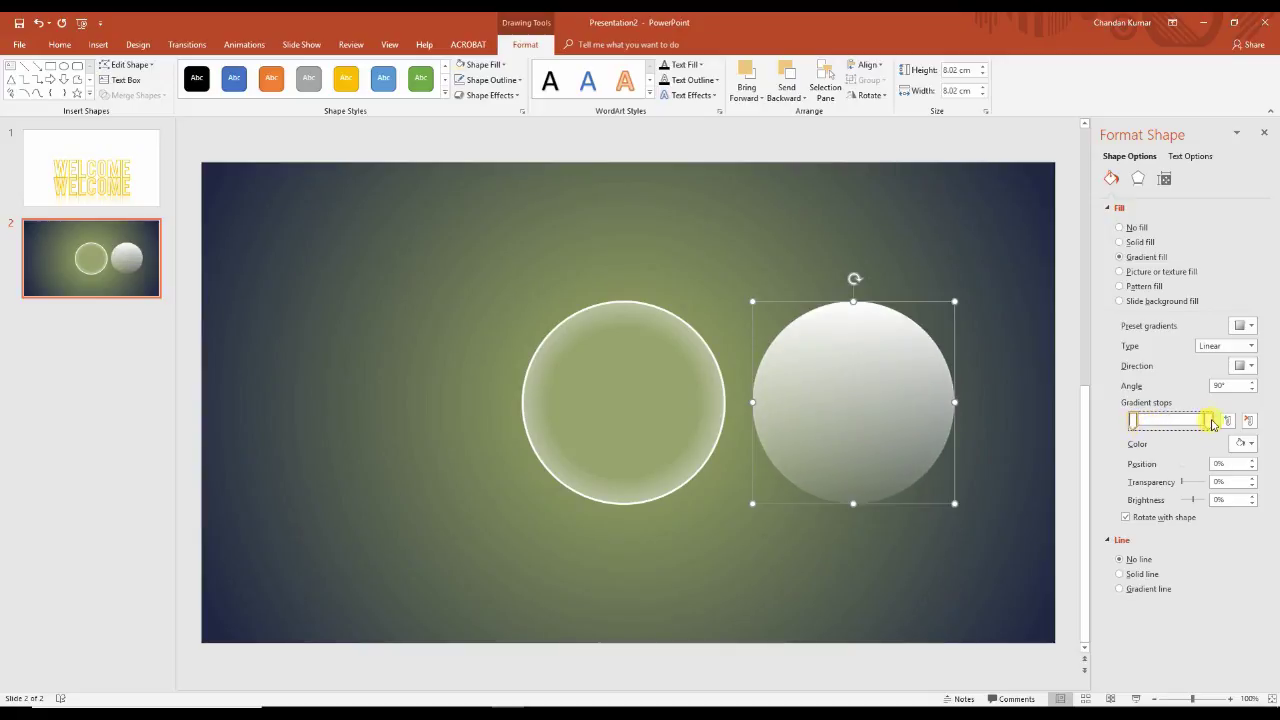
left_click_drag(1229, 481, 1198, 484)
type("50")
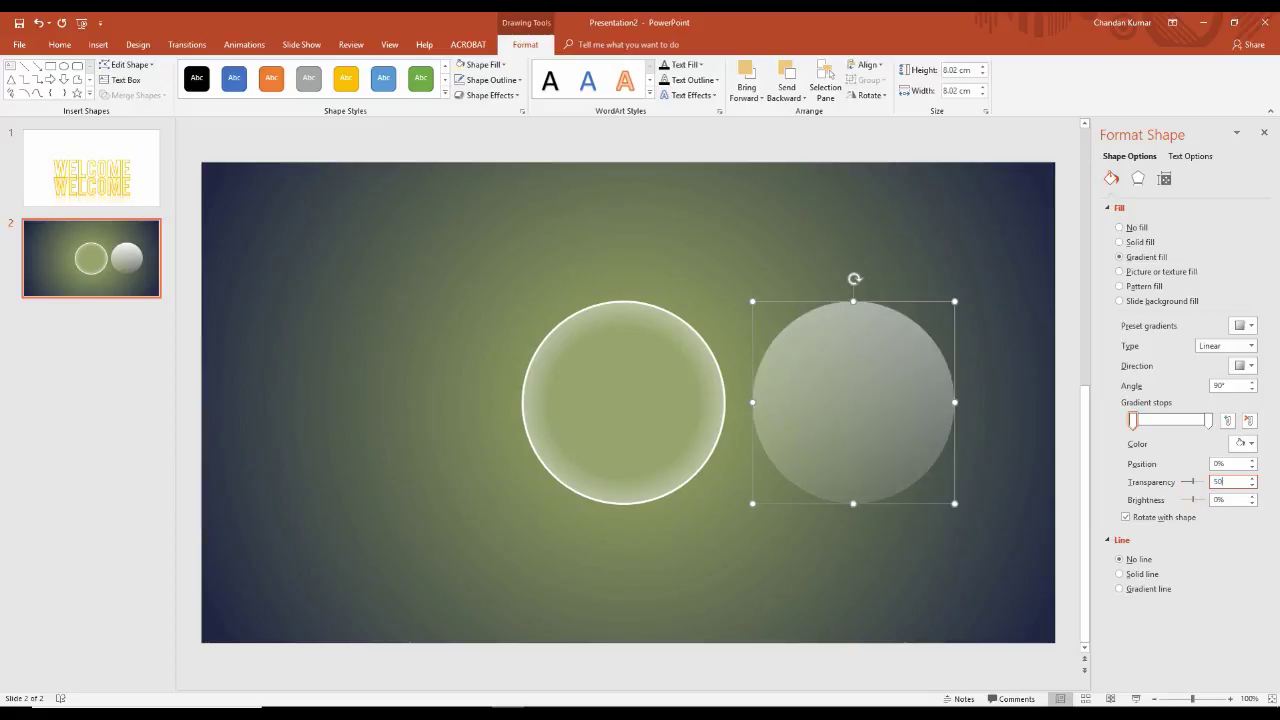
left_click(1209, 421)
left_click_drag(1231, 483, 1157, 484)
type("100")
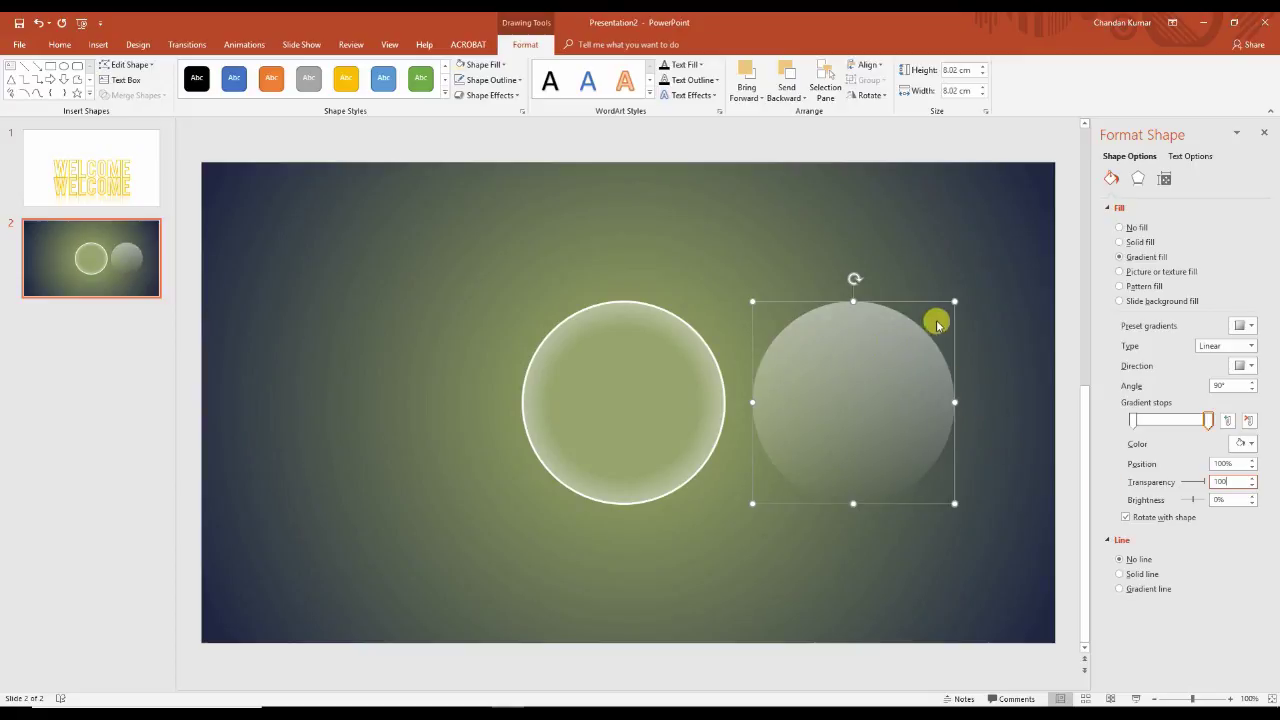
left_click_drag(952, 300, 933, 322)
left_click_drag(857, 346, 644, 337)
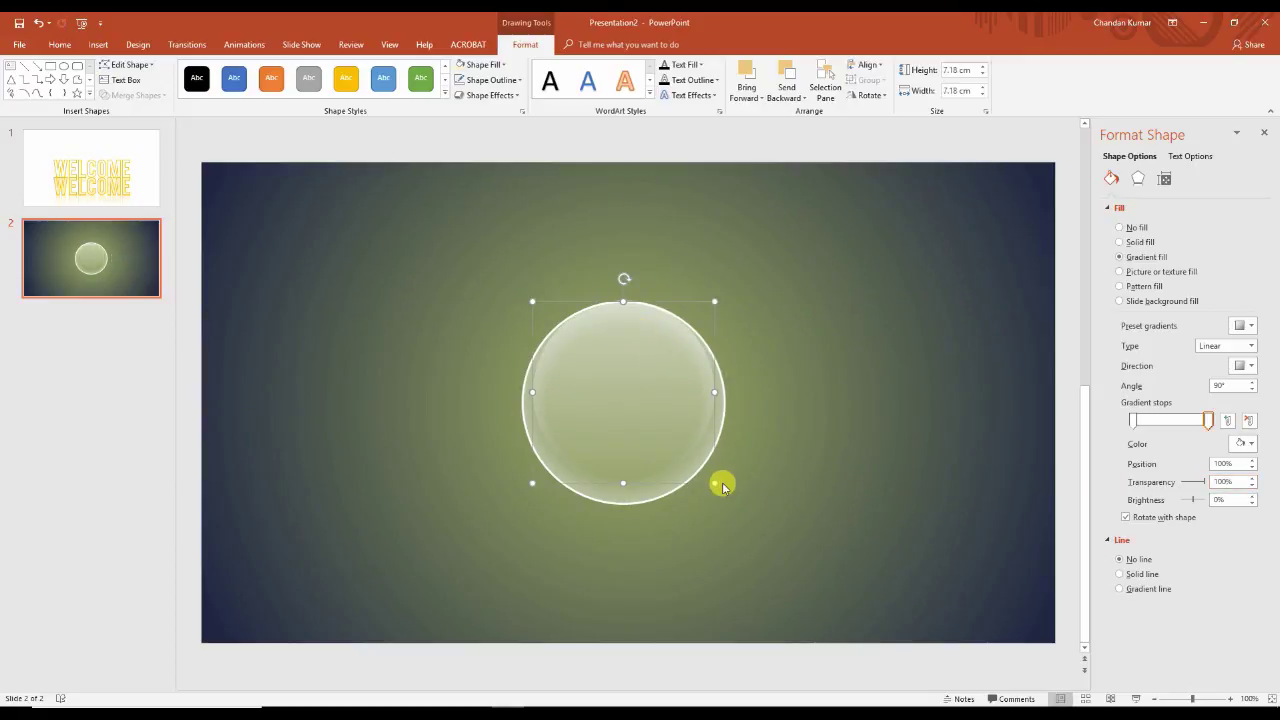
Step: Flatten the highlight into a 6.32 cm wide ellipse near the bubble's top
left_click_drag(714, 483, 674, 443)
left_click_drag(622, 389, 647, 399)
left_click_drag(628, 451, 626, 354)
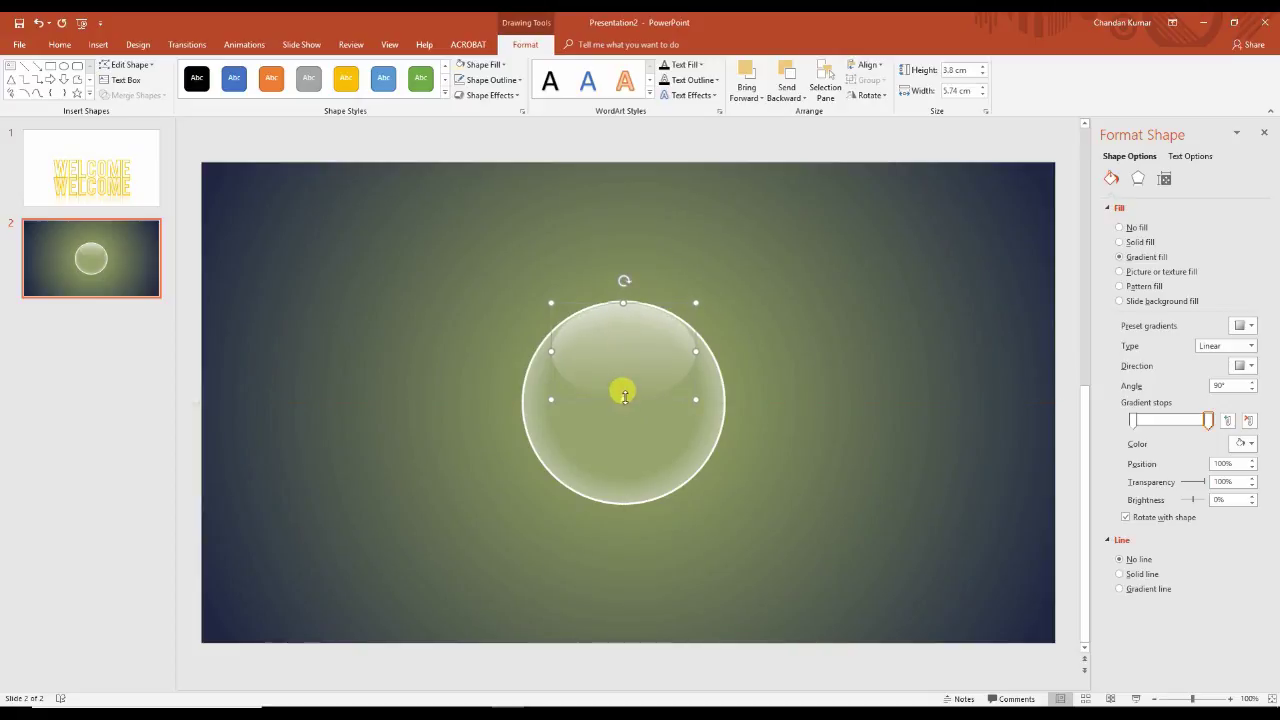
key("Escape")
left_click(677, 394)
left_click_drag(691, 363, 703, 362)
left_click_drag(547, 361, 540, 362)
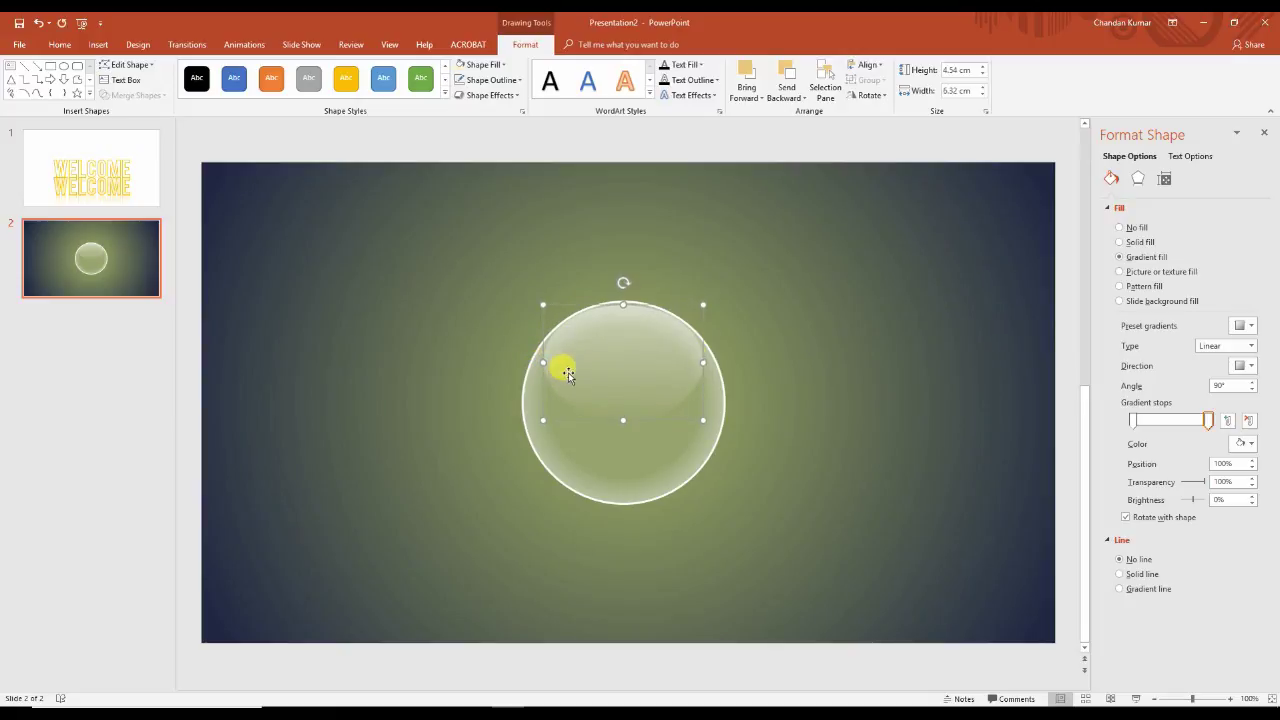
Step: Give the outer bubble a gradient outline and add a coloured stop at 37%
left_click(660, 479)
left_click_drag(1267, 434, 1267, 555)
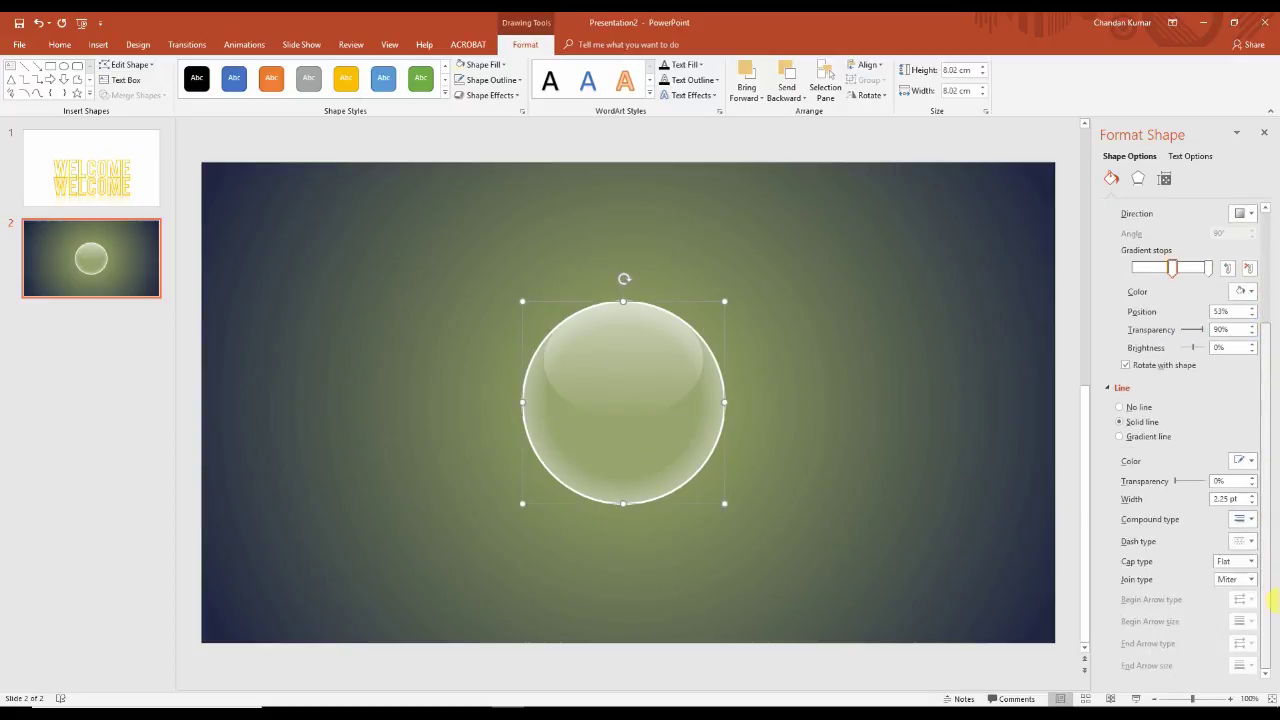
left_click(1120, 438)
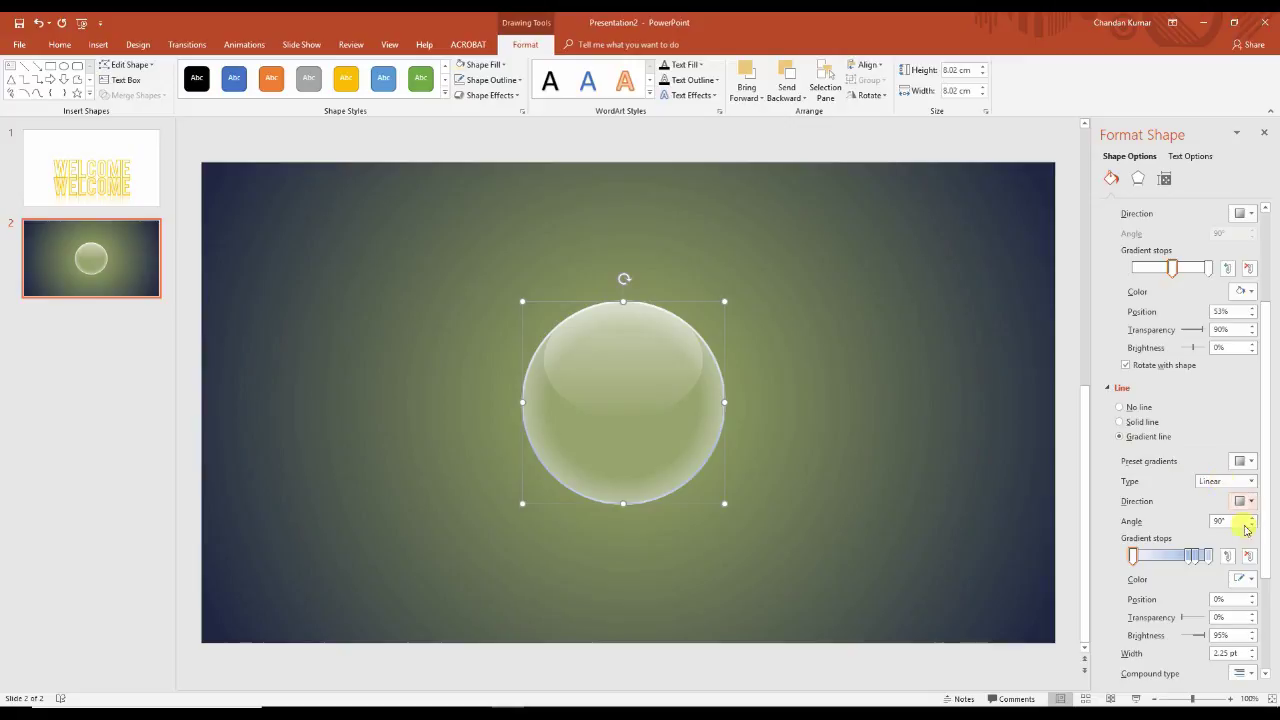
left_click(1172, 556)
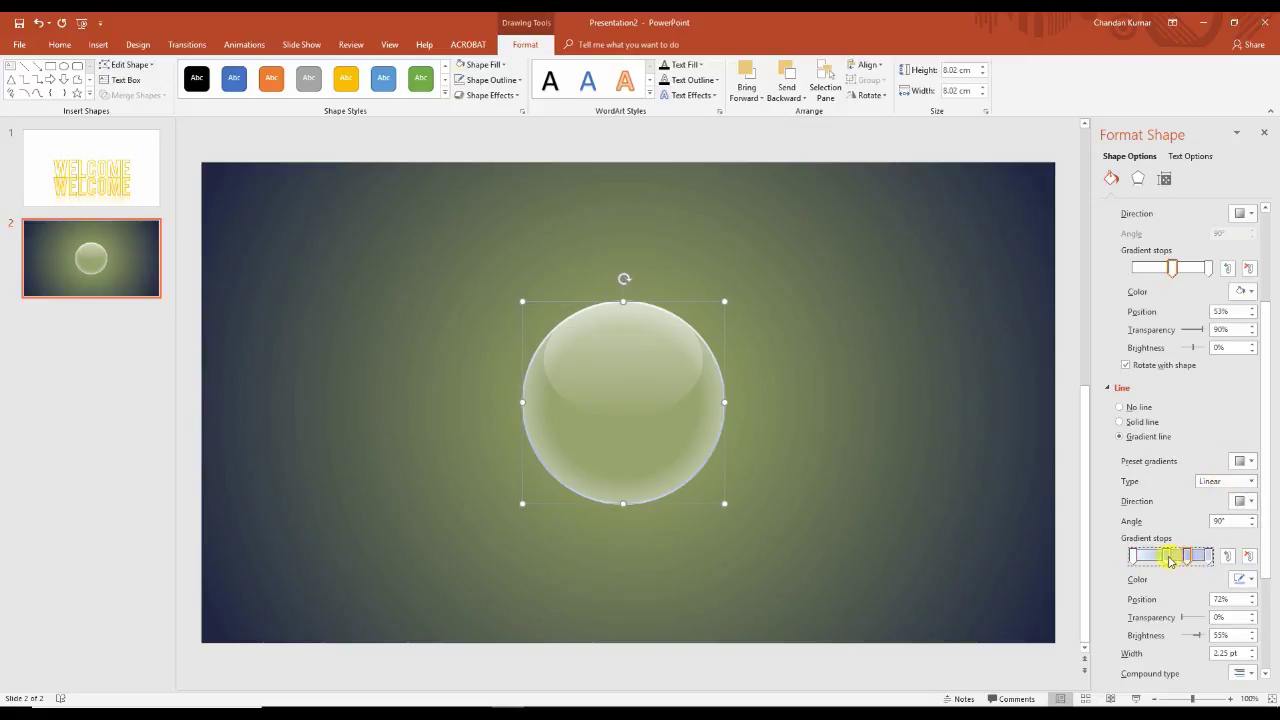
left_click_drag(1165, 556, 1159, 556)
left_click(1243, 578)
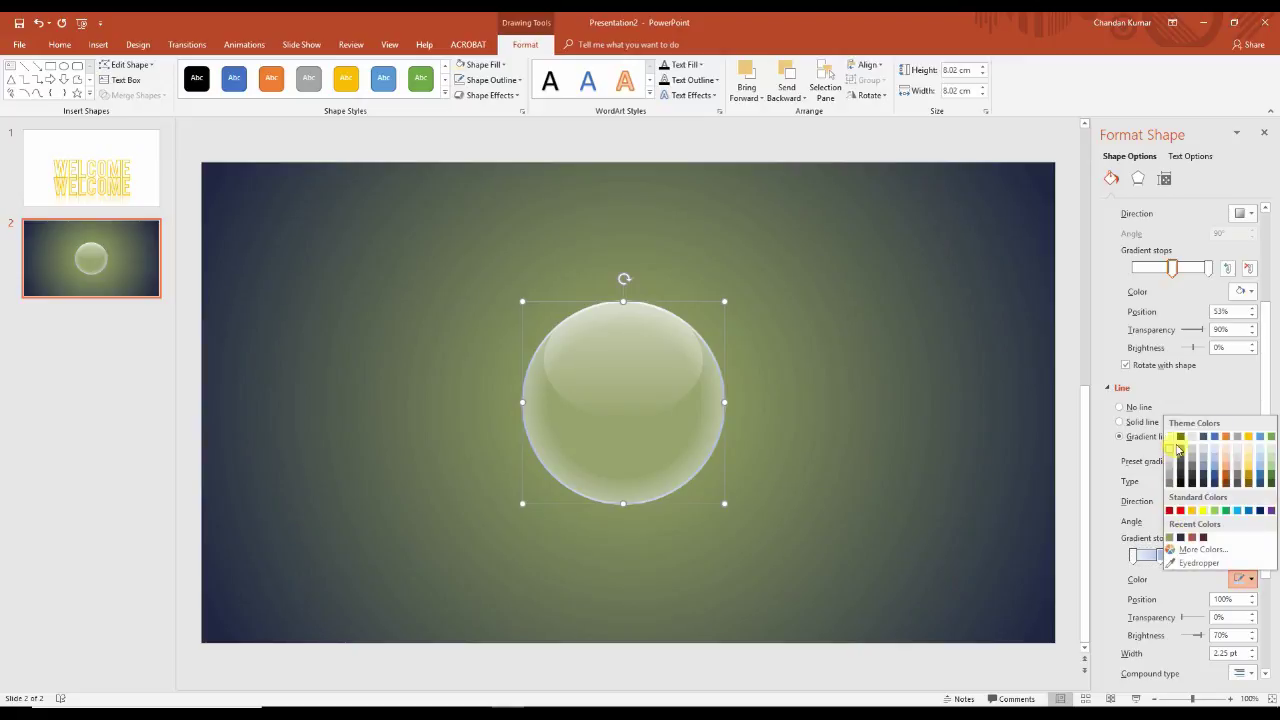
left_click(1172, 437)
Step: Recolour the outline gradient stops at 69%, 37% and the start
left_click(1185, 556)
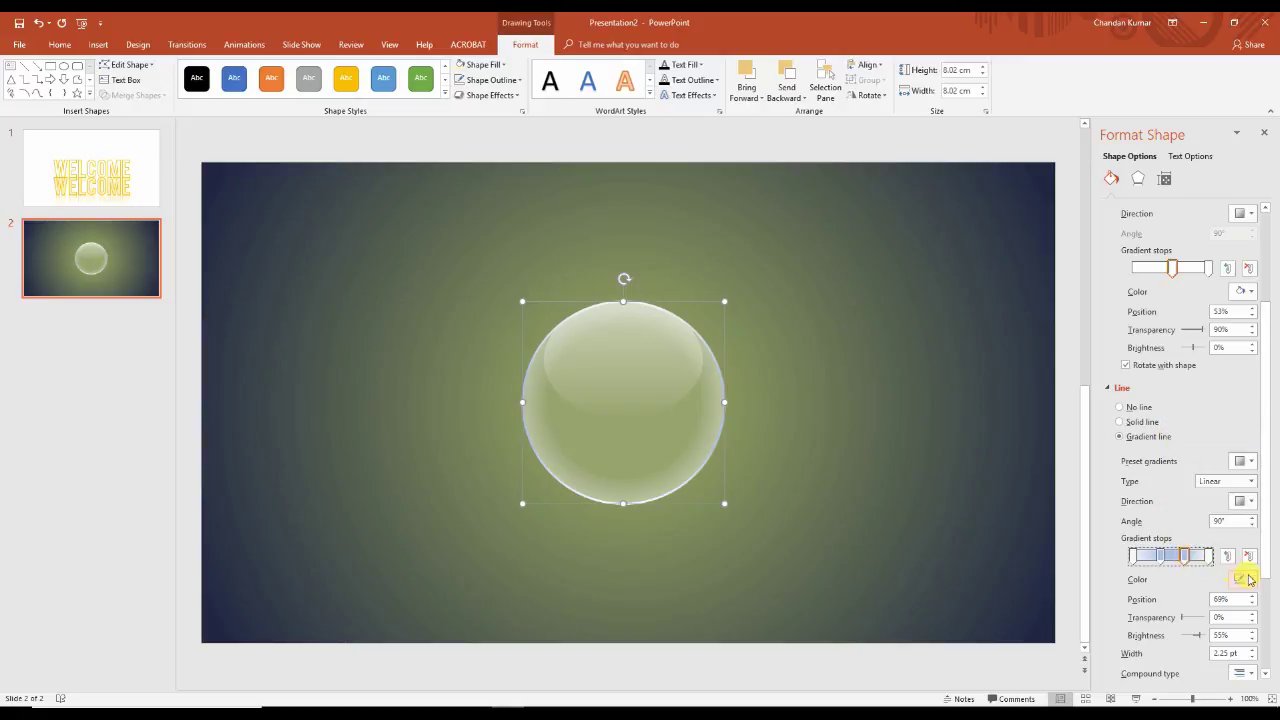
left_click(1245, 578)
left_click(1175, 443)
left_click(1160, 556)
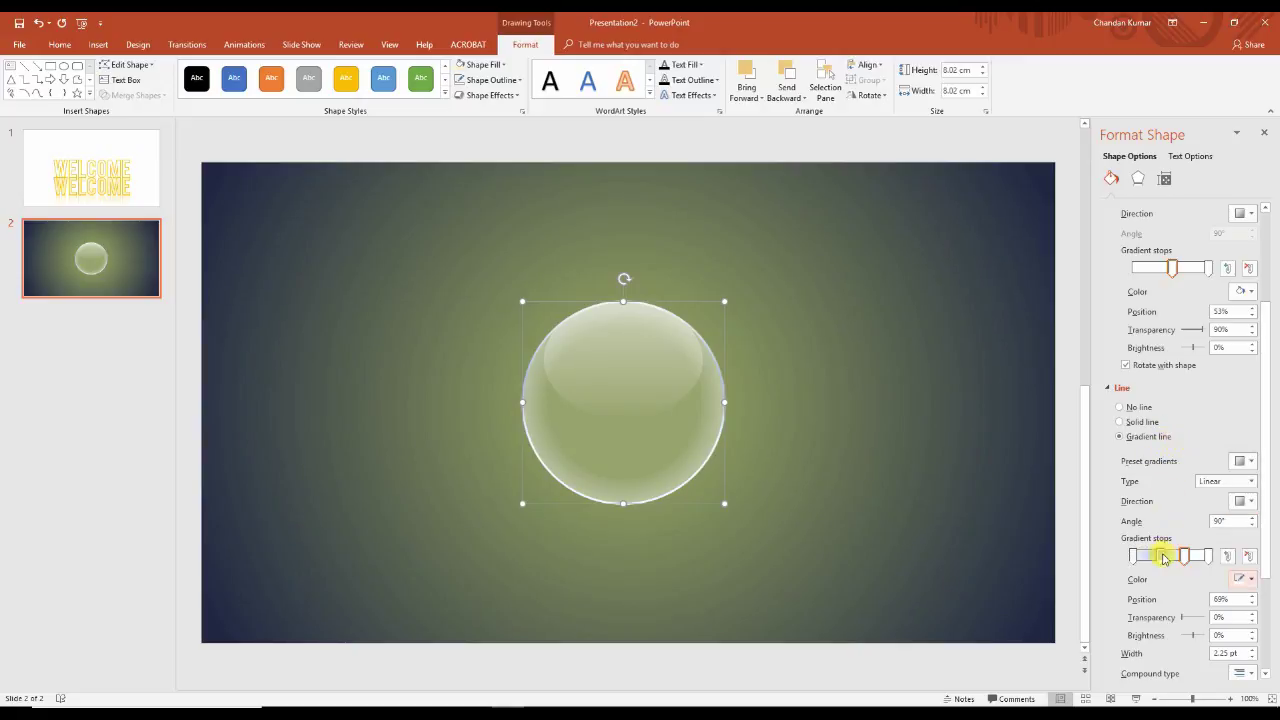
left_click(1251, 579)
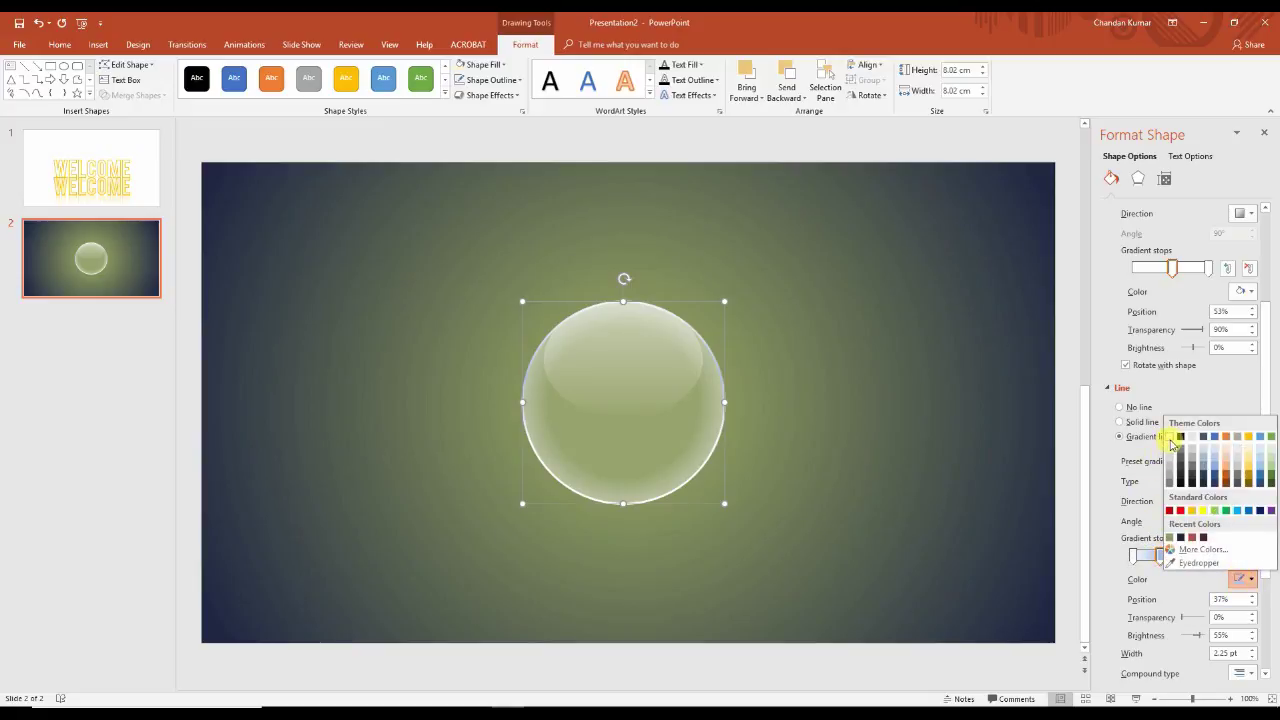
left_click(1172, 441)
left_click(1133, 556)
left_click(1248, 579)
left_click(1172, 441)
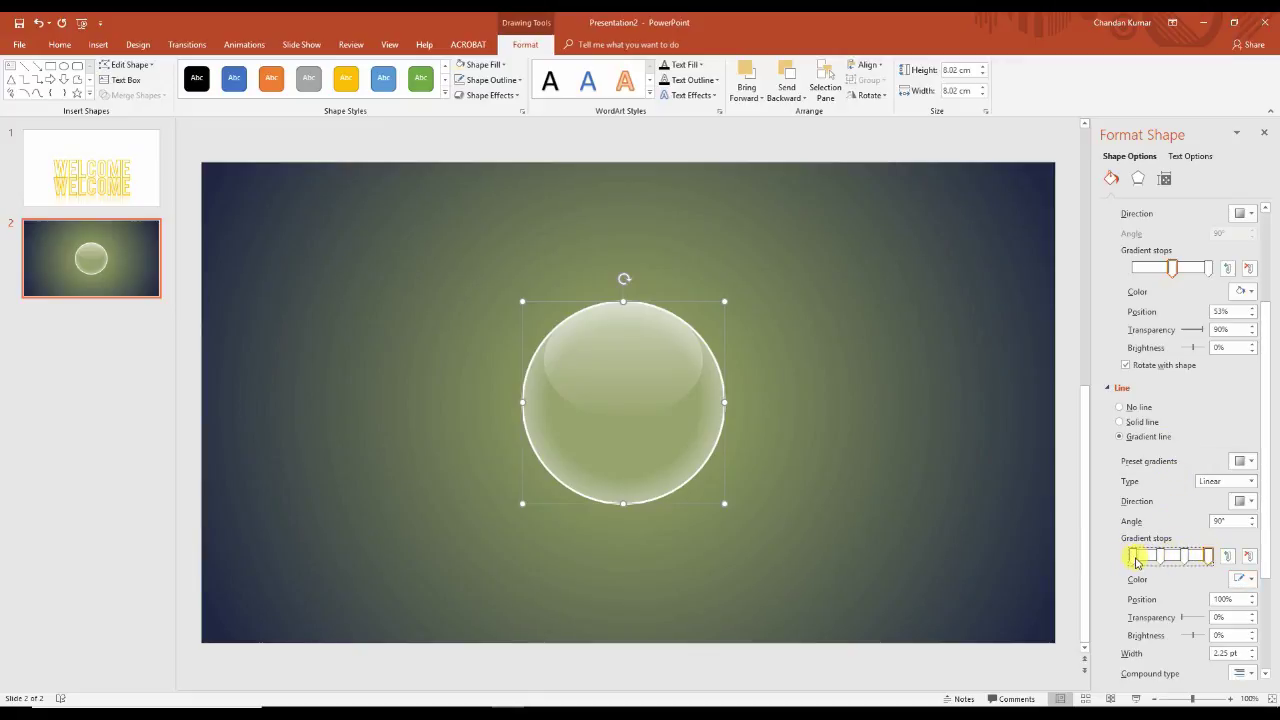
Step: Set the first and last outline gradient stops to 100% transparency
left_click_drag(1233, 618, 1187, 620)
type("100")
left_click(1208, 557)
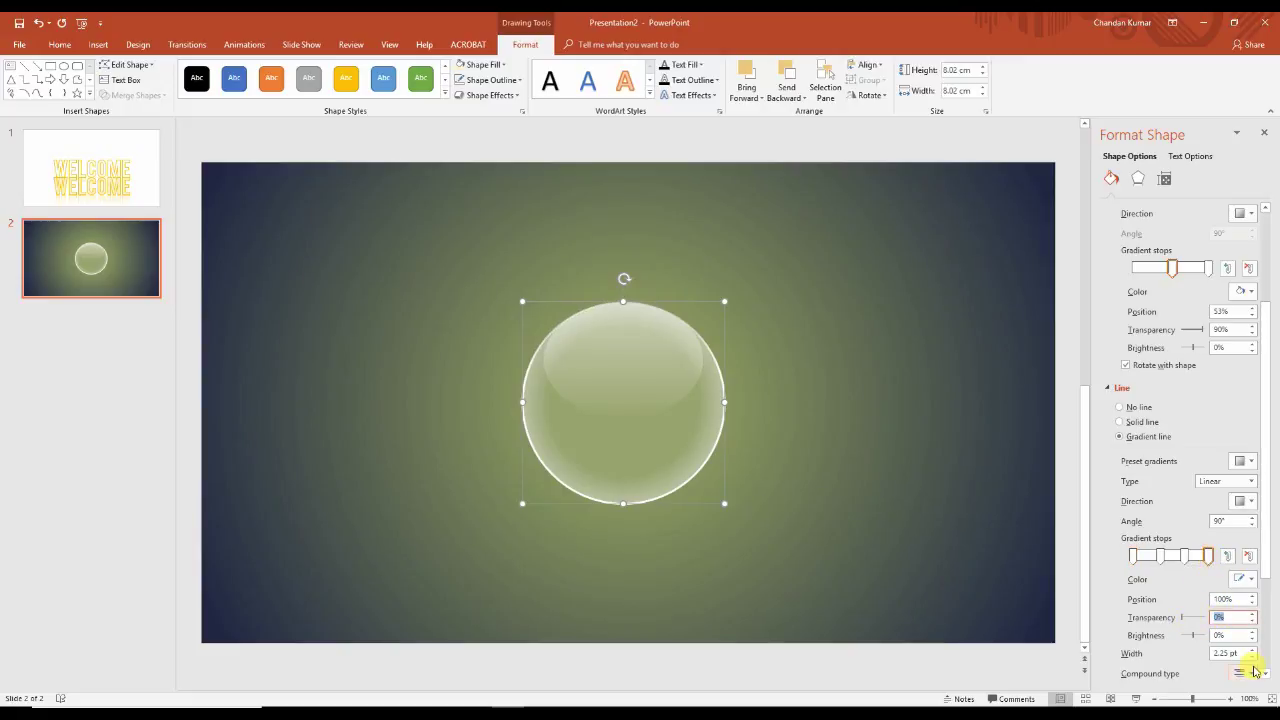
type("100")
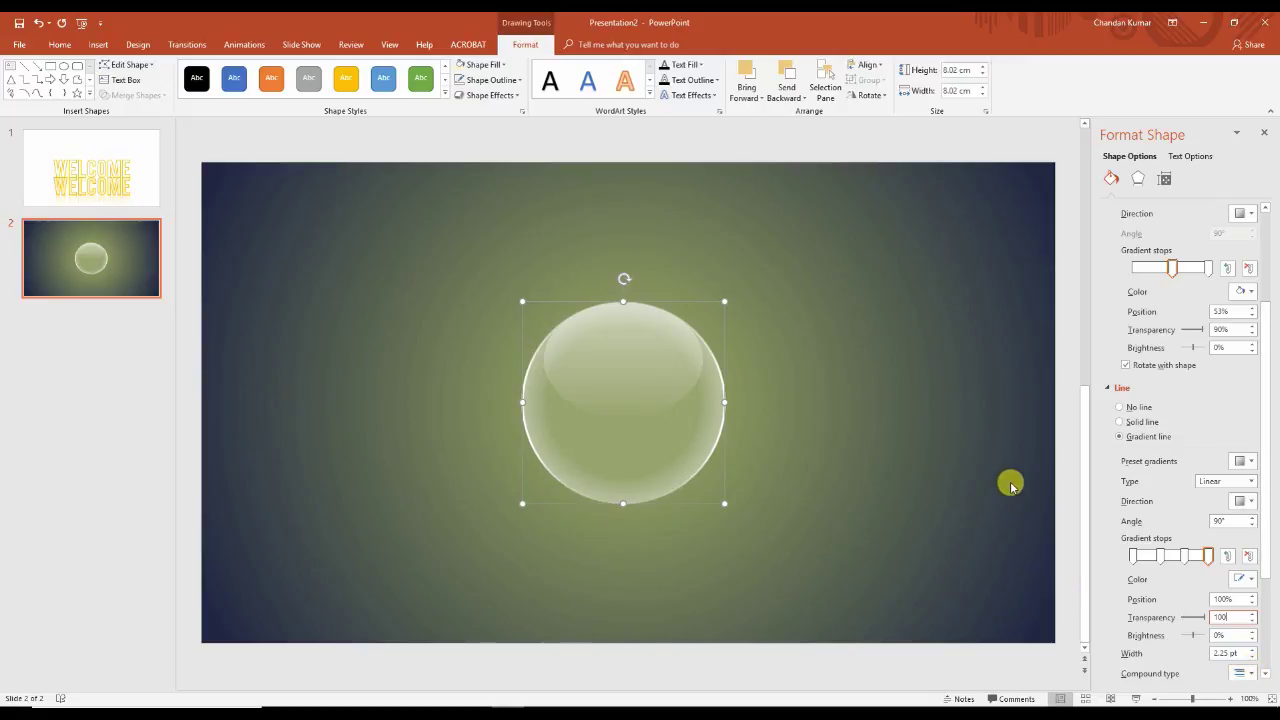
left_click(1010, 485)
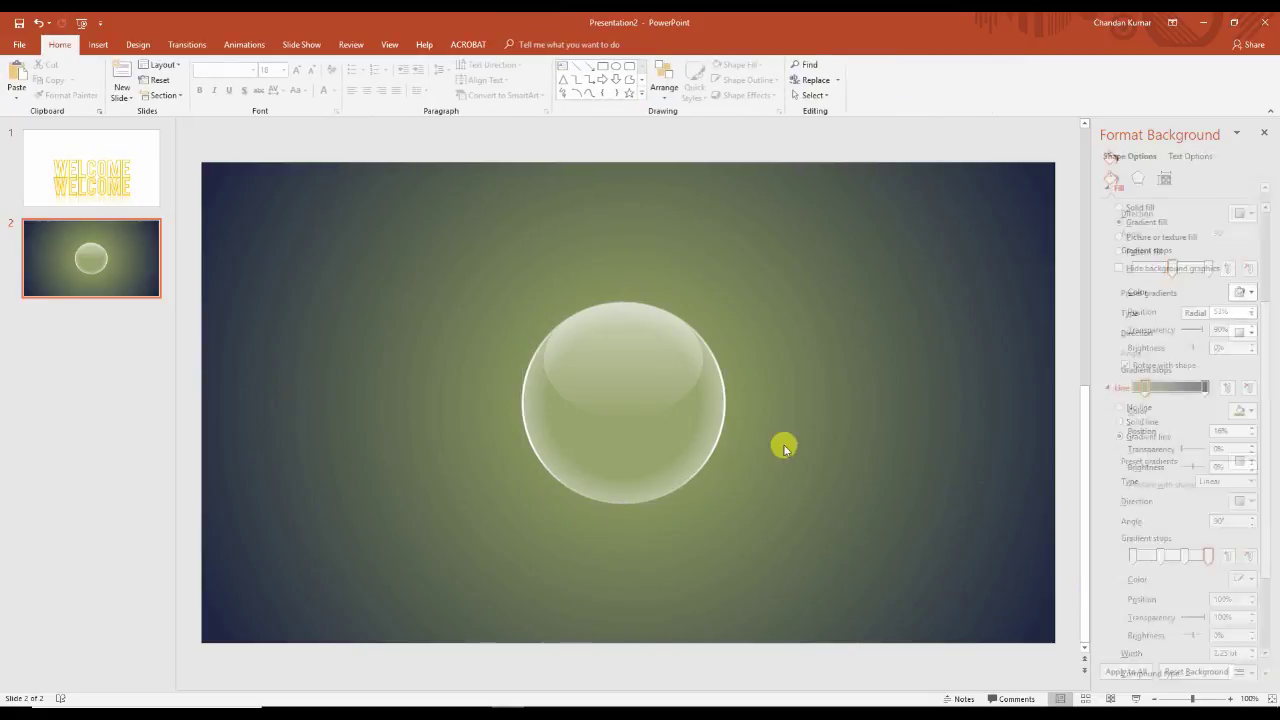
Step: Place a copy of the large bubble circle to its right
left_click(651, 372)
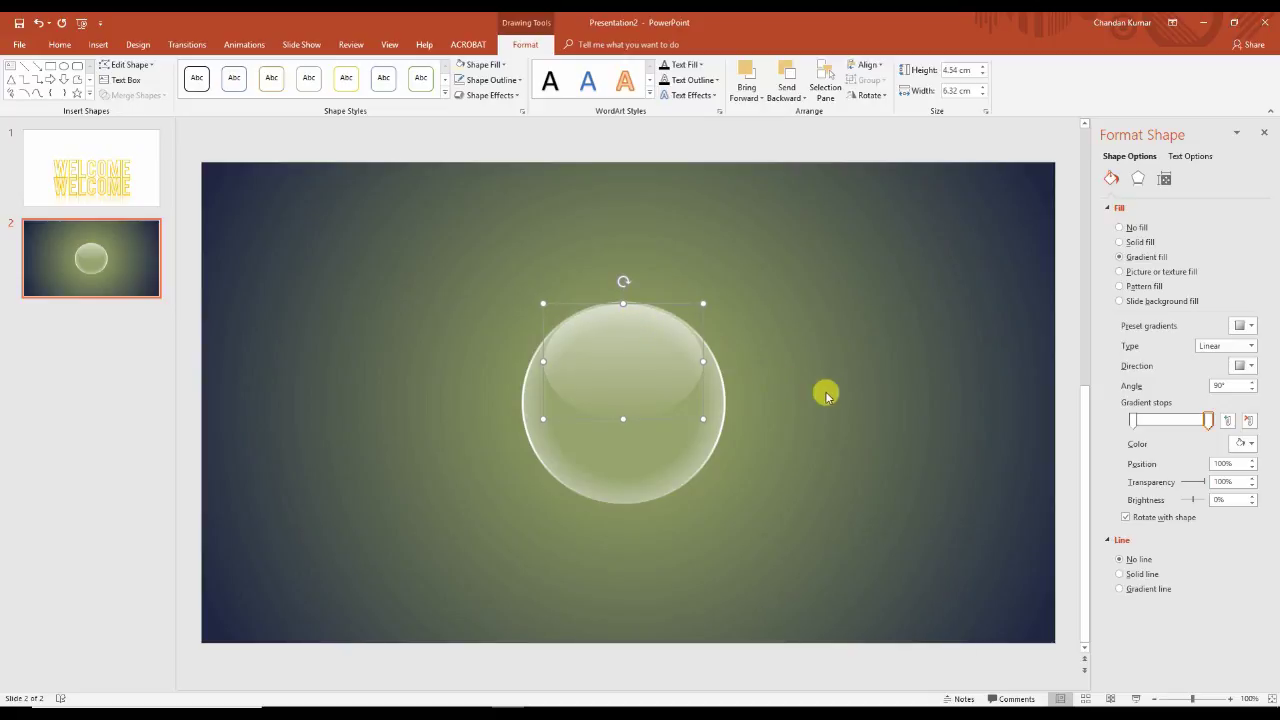
left_click(878, 427)
left_click(615, 333)
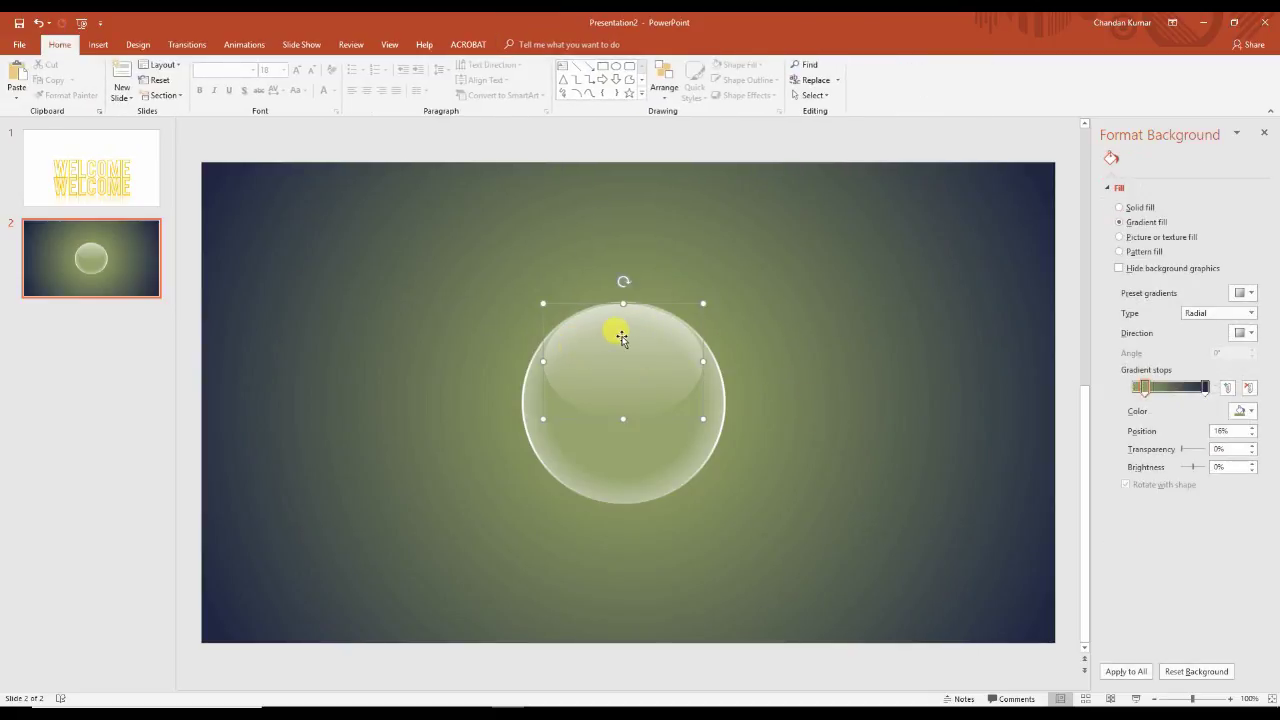
left_click_drag(686, 443, 908, 474)
left_click(951, 500)
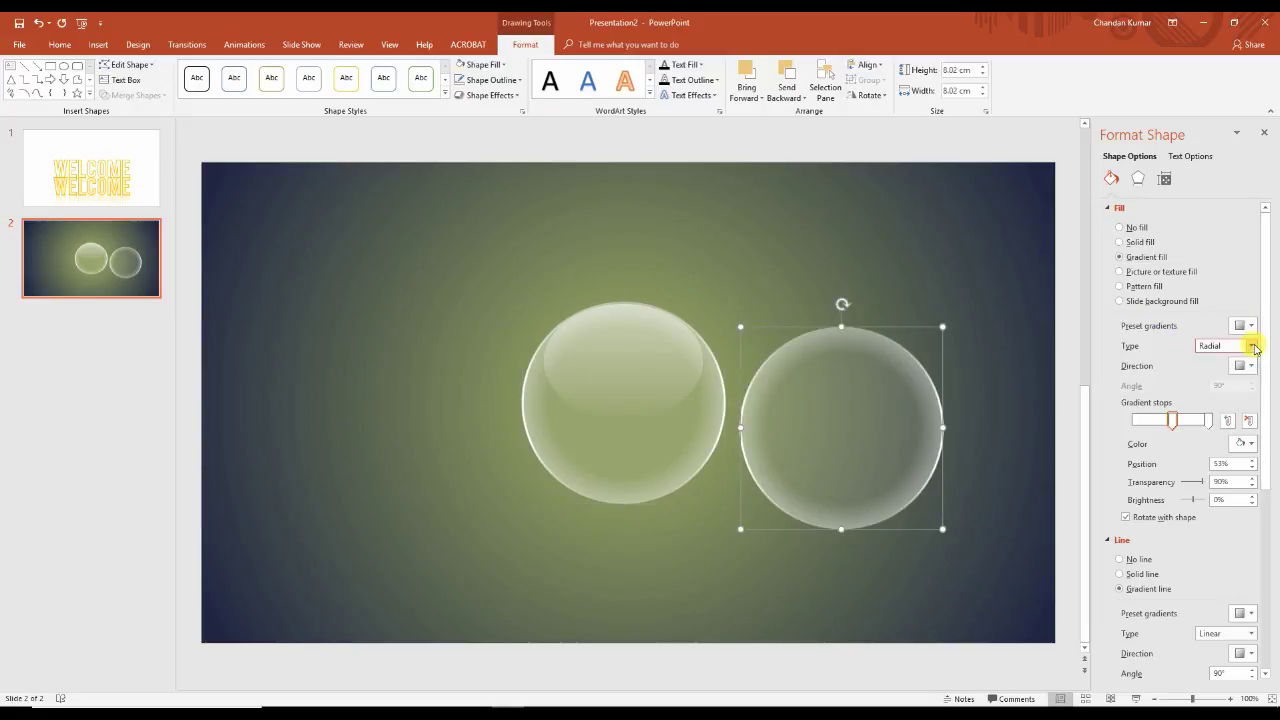
Step: Remove the right circle's outline and make it a white radial glow, outer stop 100% transparent
left_click(490, 80)
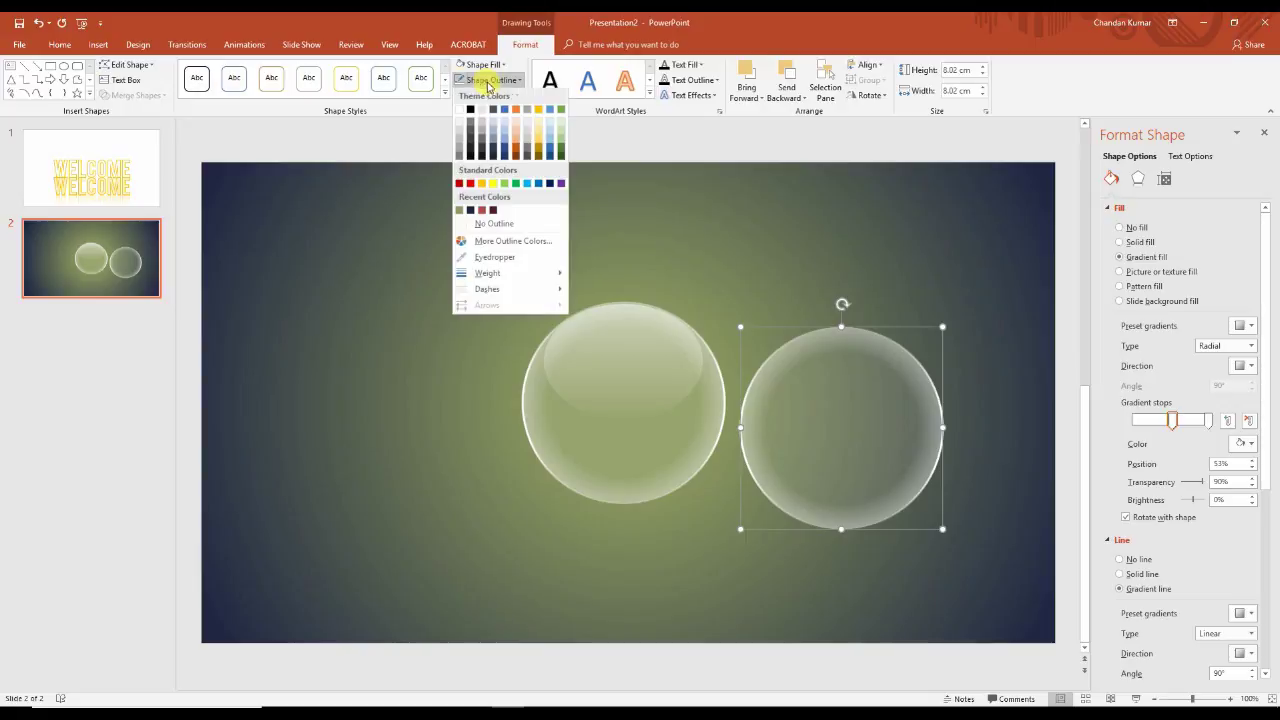
left_click(497, 226)
left_click(835, 365)
left_click_drag(1210, 420, 1266, 434)
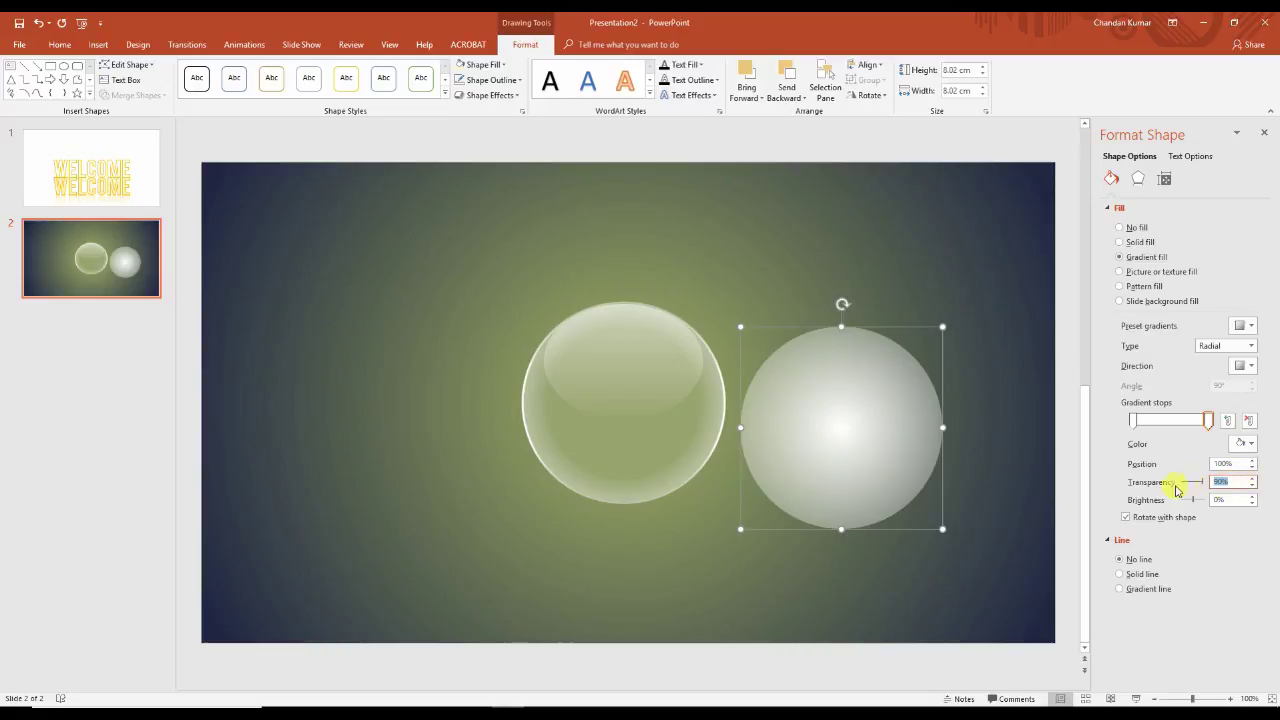
type("100")
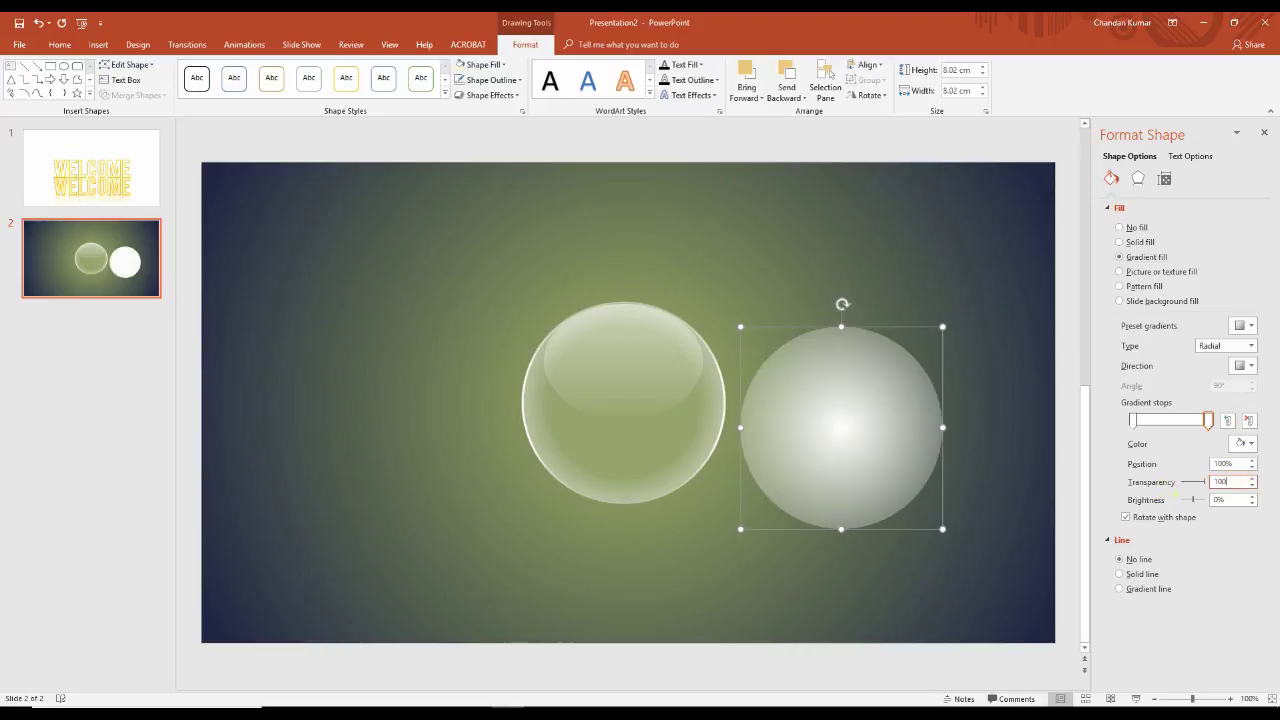
left_click_drag(1208, 428, 1162, 428)
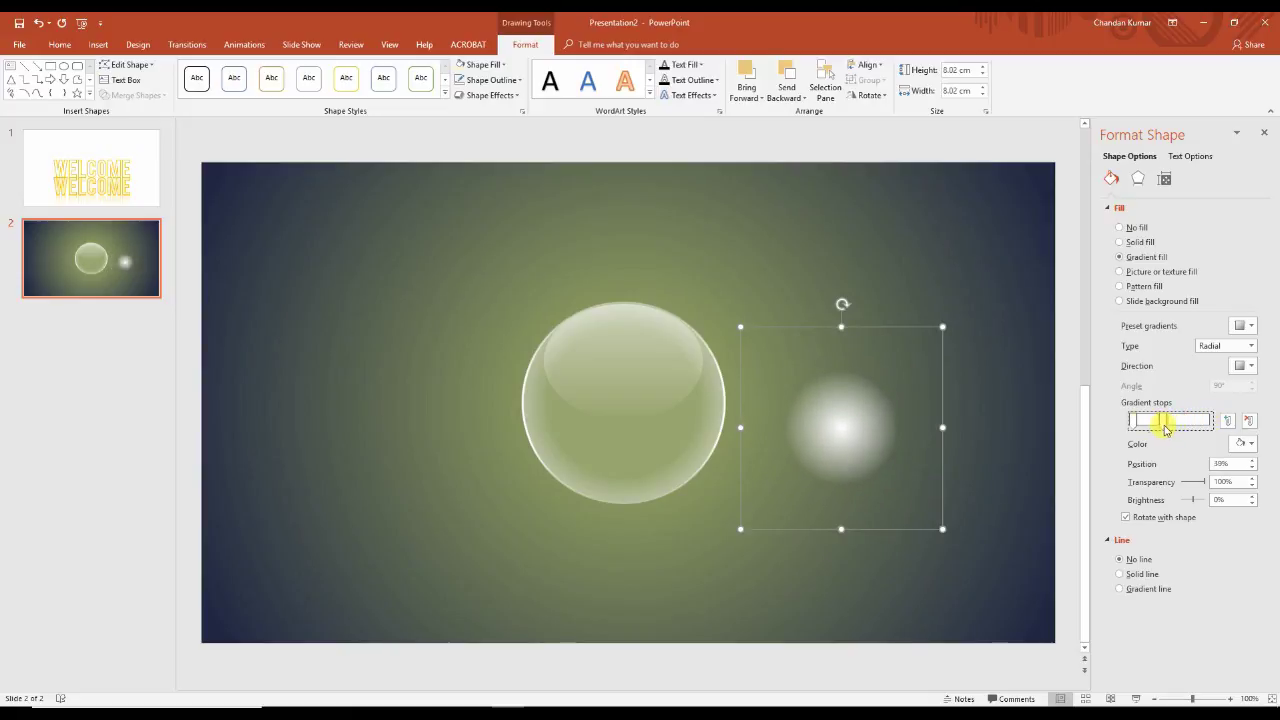
left_click(1136, 423)
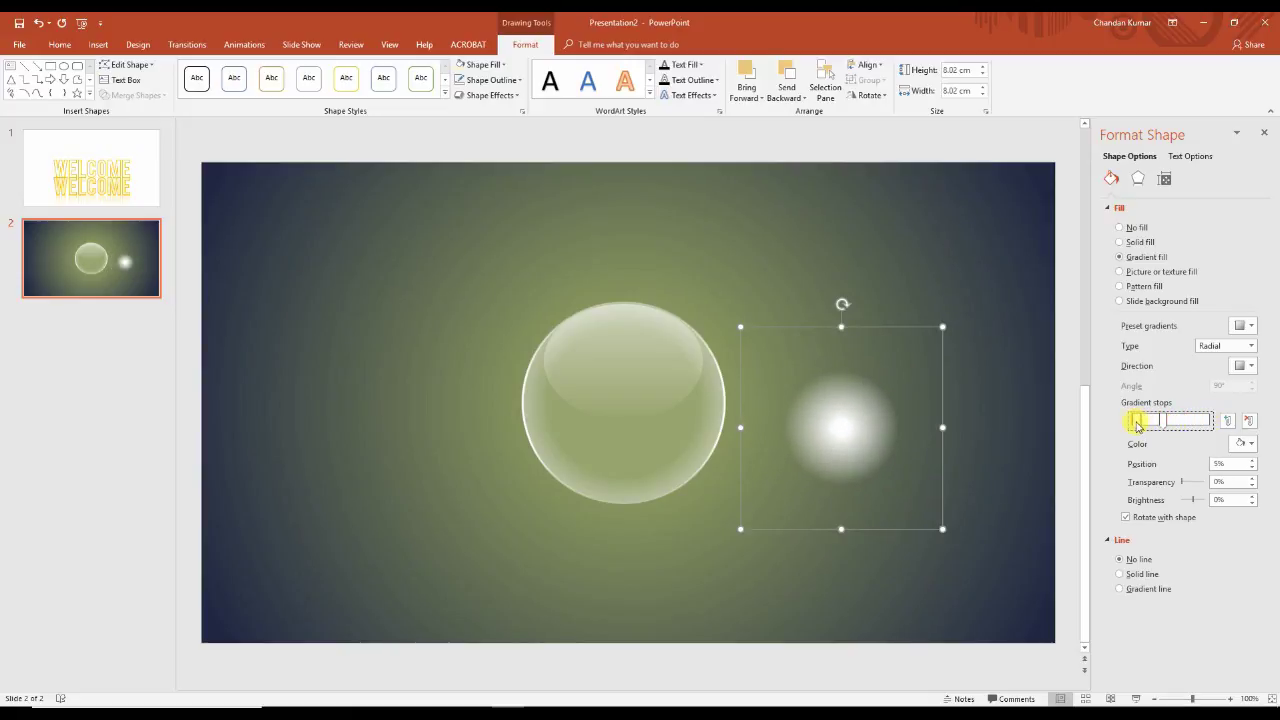
left_click(1048, 336)
left_click(820, 420)
left_click(935, 328)
Step: Shrink the glow, widen its bright centre, set it in the bubble's upper left, and add a smaller copy below
left_click(852, 412)
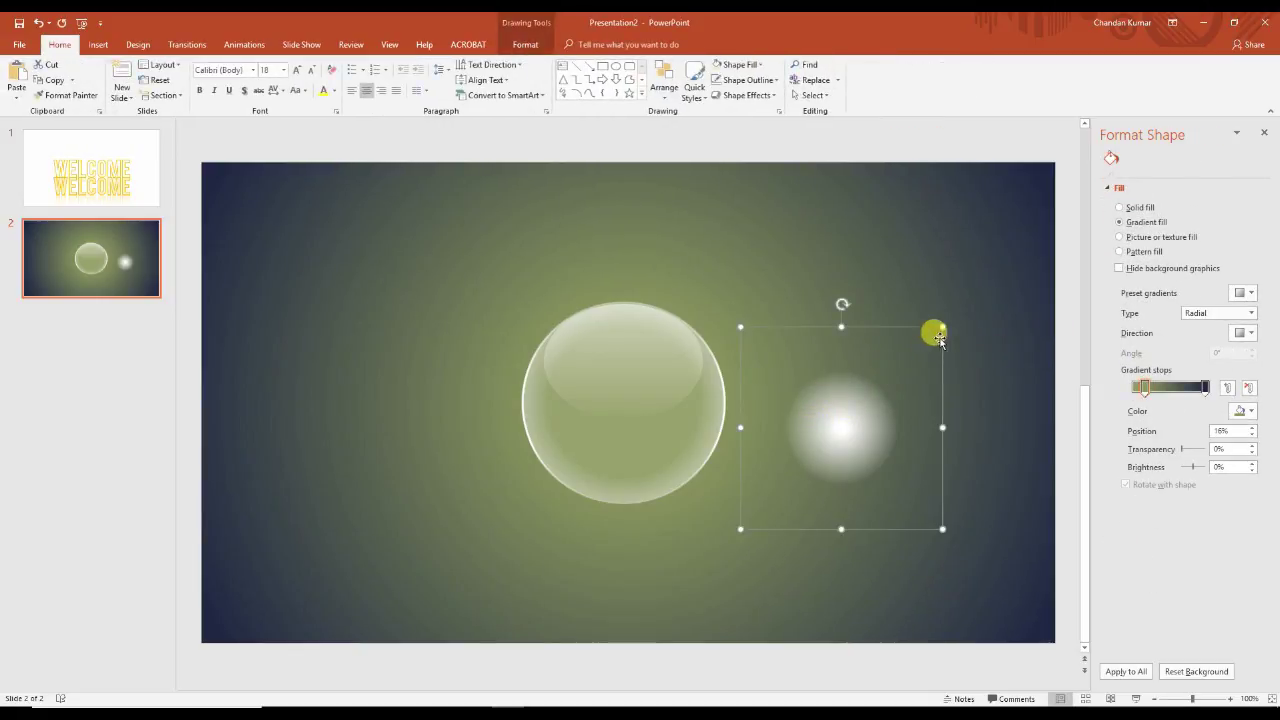
left_click_drag(937, 323, 568, 385)
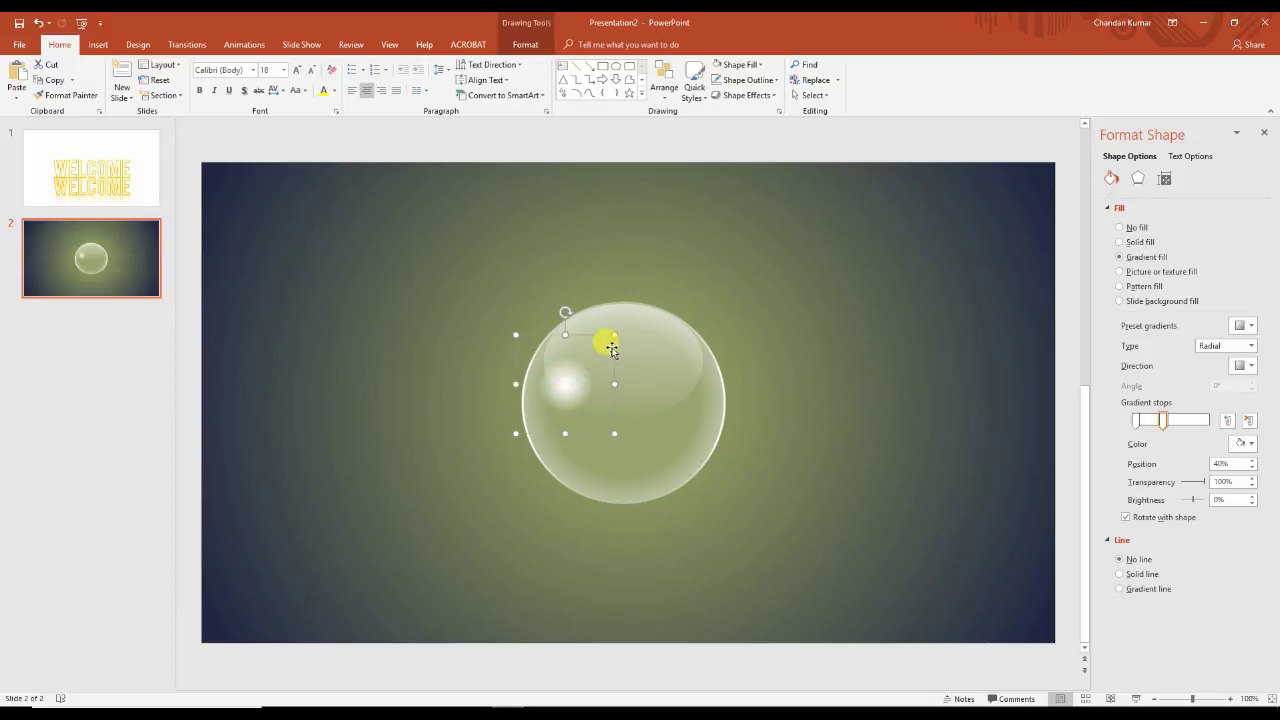
left_click_drag(1166, 421, 1175, 420)
left_click_drag(611, 335, 597, 422)
left_click(613, 434)
left_click(653, 373)
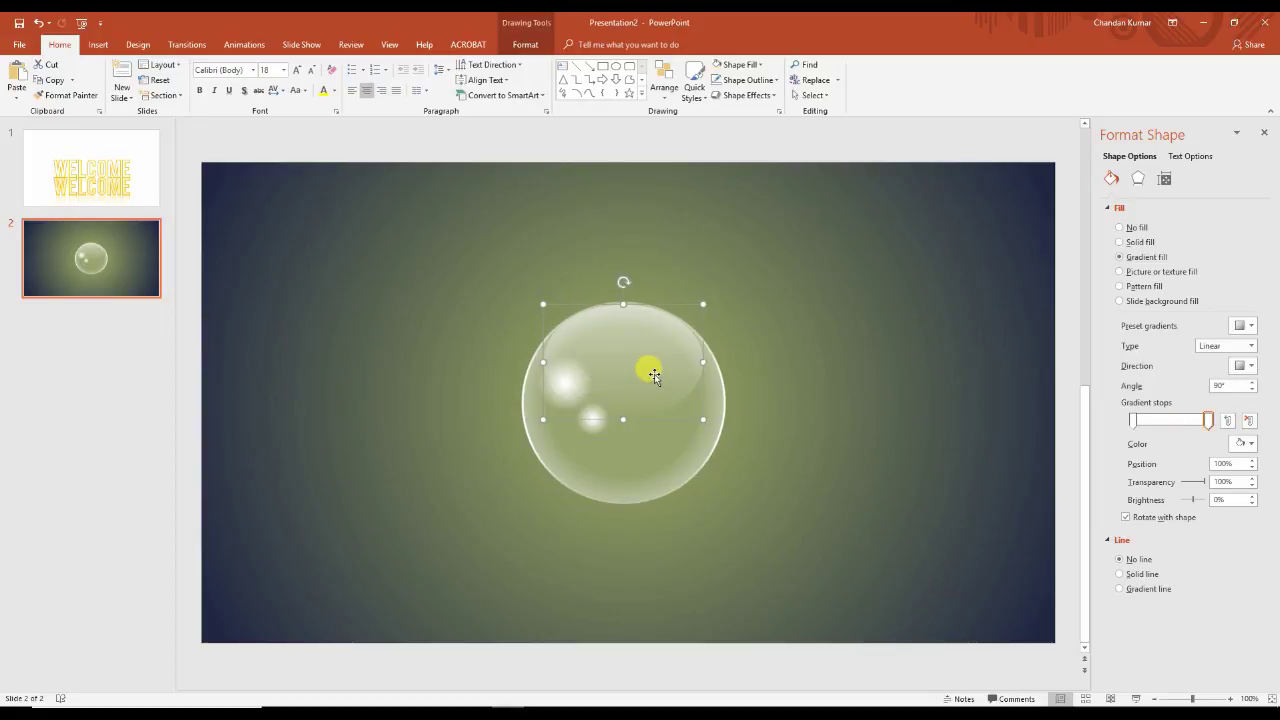
Step: Nudge the small glow down, then copy the whole bubble to the right
scroll(795, 413, "down", 3)
left_click(796, 413)
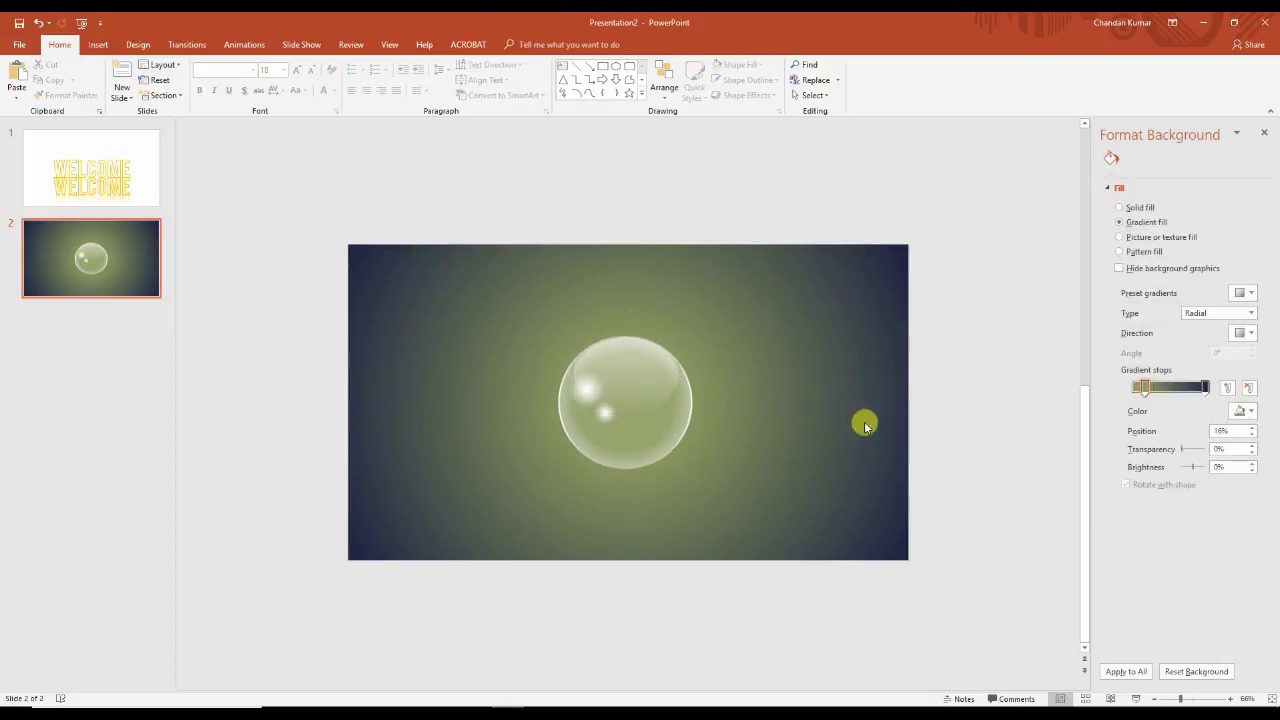
scroll(632, 424, "up", 1)
left_click(605, 410)
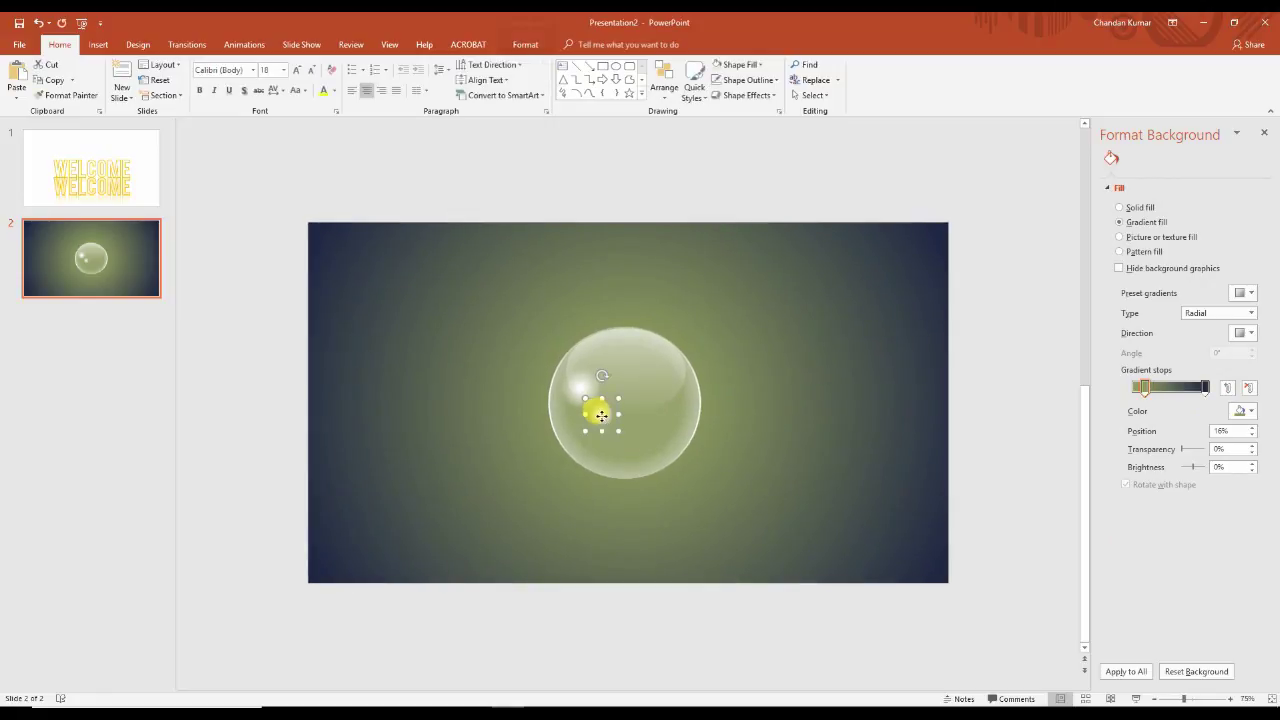
left_click_drag(607, 410, 606, 415)
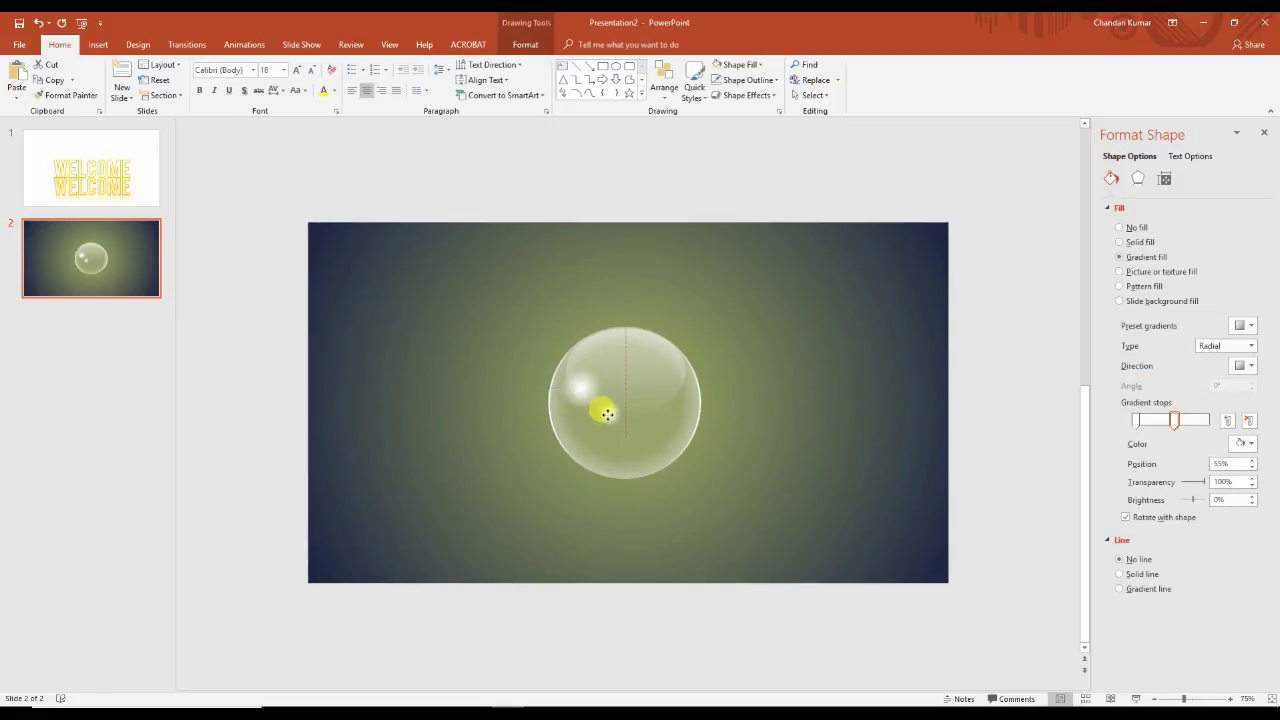
left_click_drag(1008, 278, 492, 505)
left_click_drag(646, 360, 705, 368)
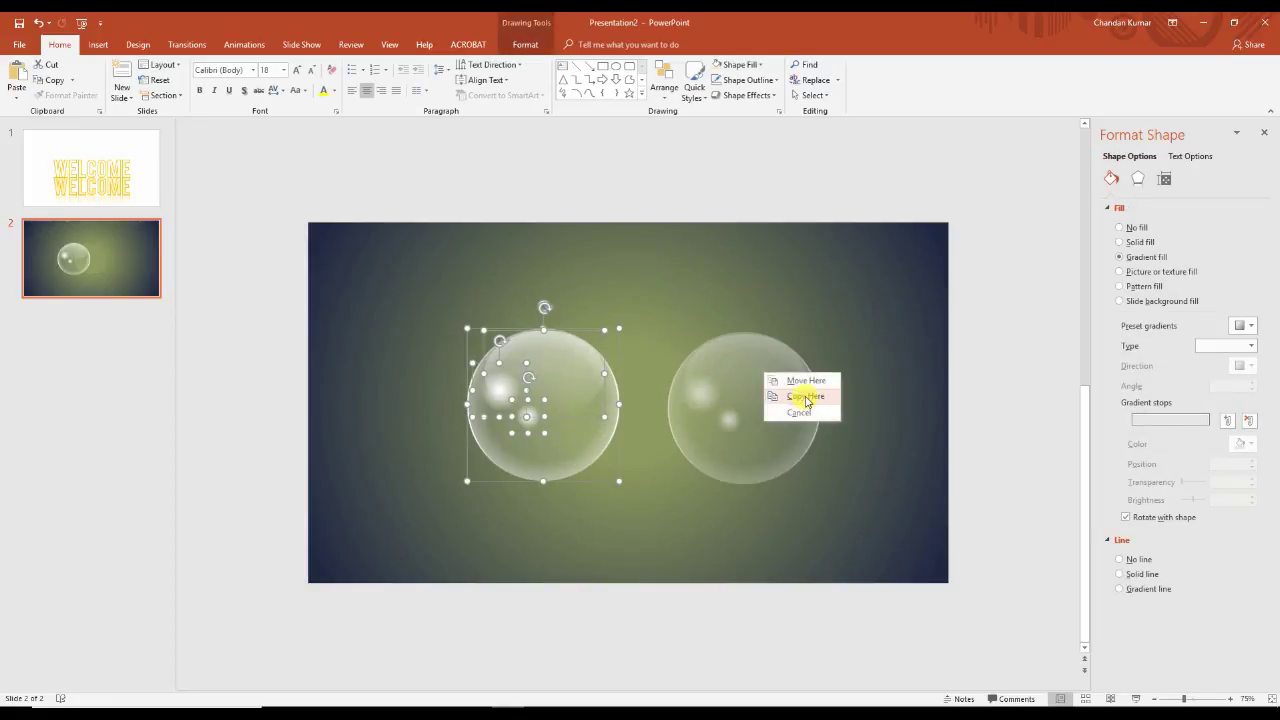
left_click(803, 396)
Step: Shift both highlights in the right-hand bubble toward its right side
left_click(932, 388)
left_click(729, 420)
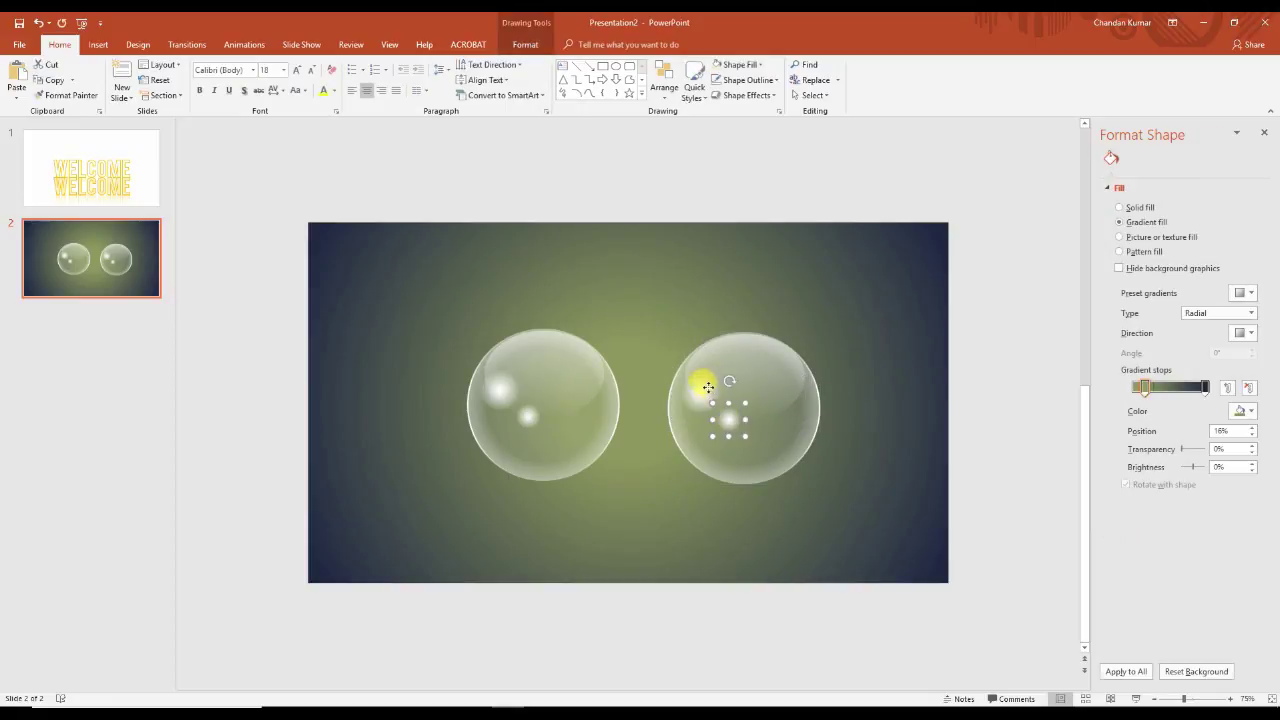
left_click(697, 383)
left_click_drag(697, 383, 785, 385)
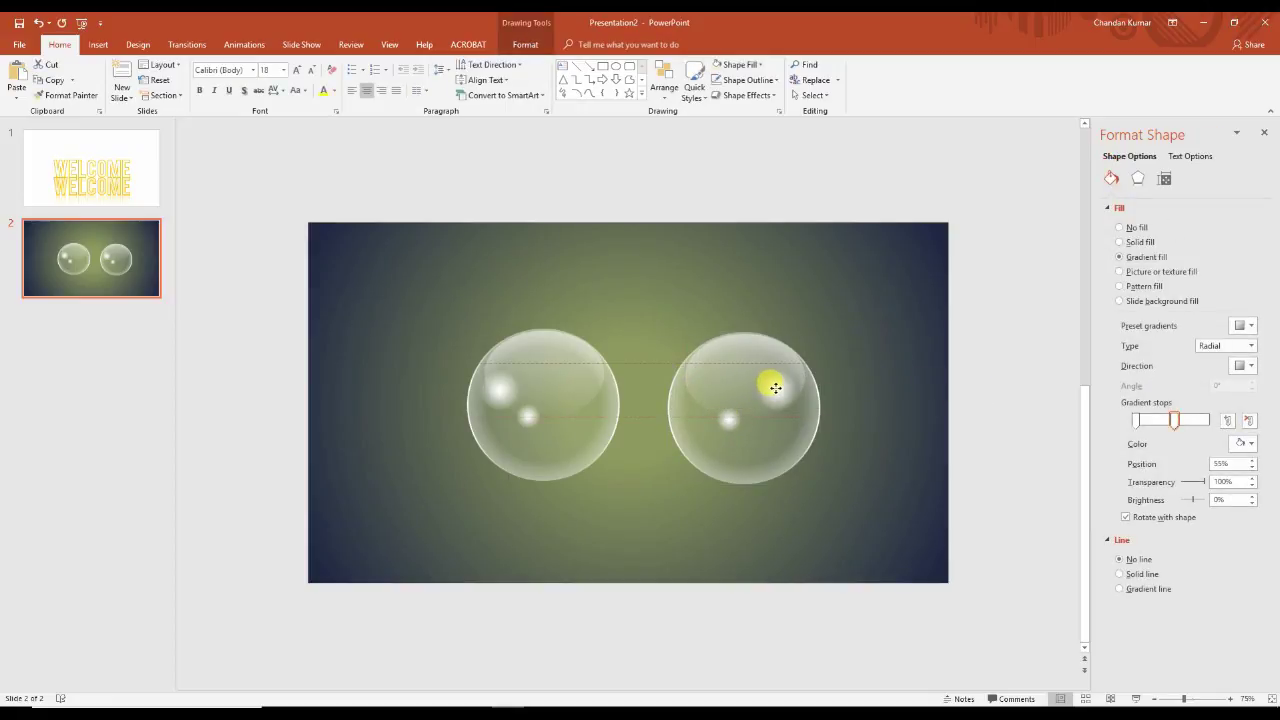
left_click_drag(727, 421, 780, 422)
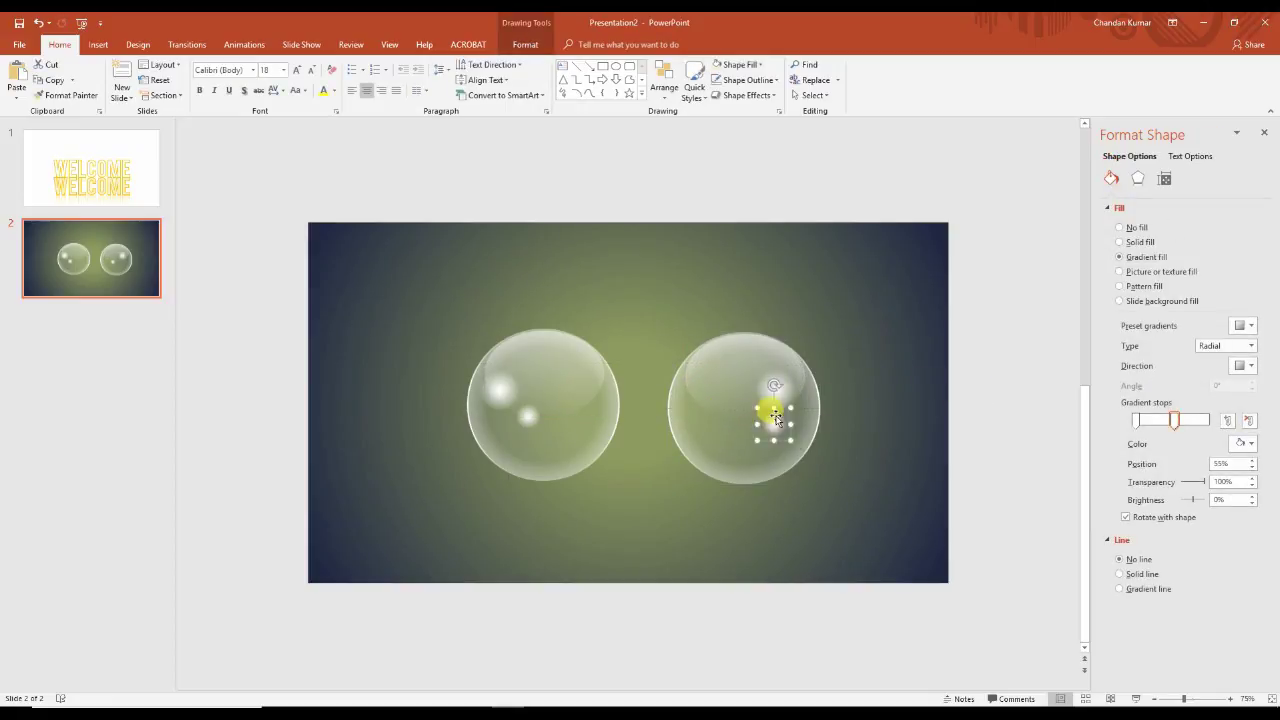
left_click_drag(767, 426, 768, 425)
left_click(989, 376)
Step: Copy the right bubble up to the slide's top edge
left_click_drag(1018, 306, 648, 528)
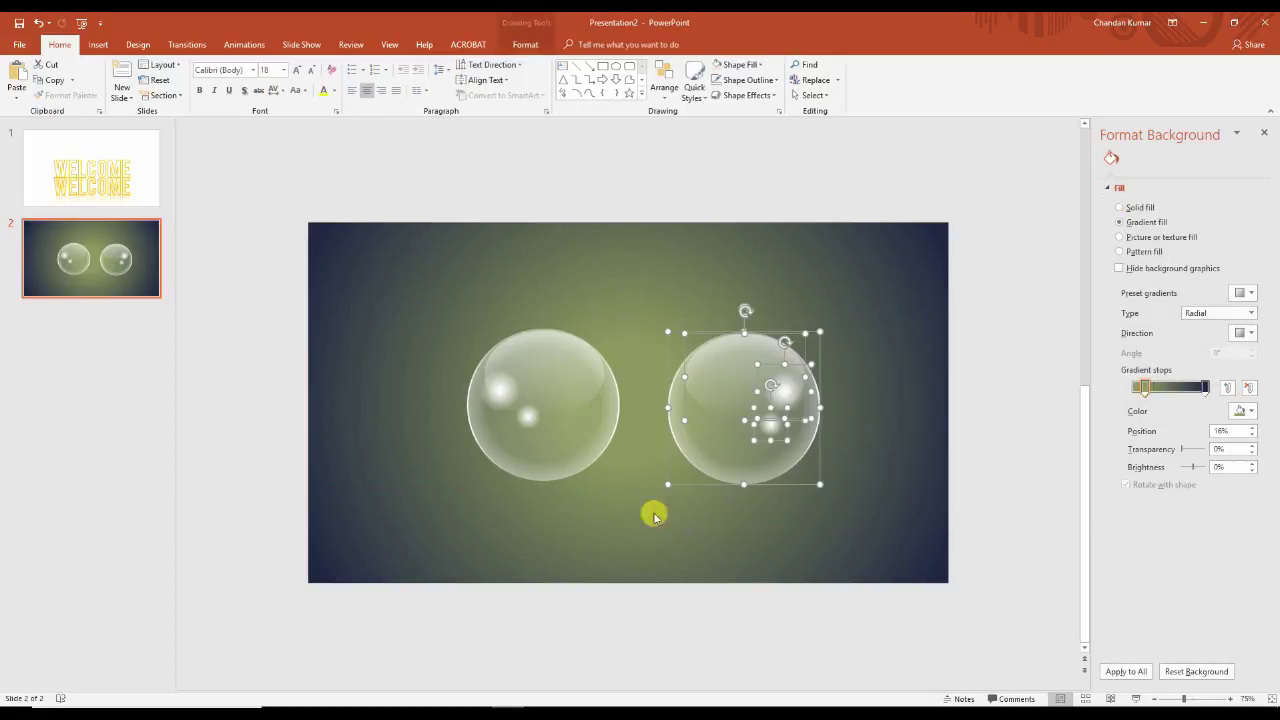
mouse_move(720, 372)
left_mouse_down()
mouse_move(639, 506)
mouse_move(583, 286)
mouse_move(623, 252)
mouse_move(686, 257)
mouse_move(638, 275)
left_mouse_up()
left_click(697, 532)
left_click(980, 320)
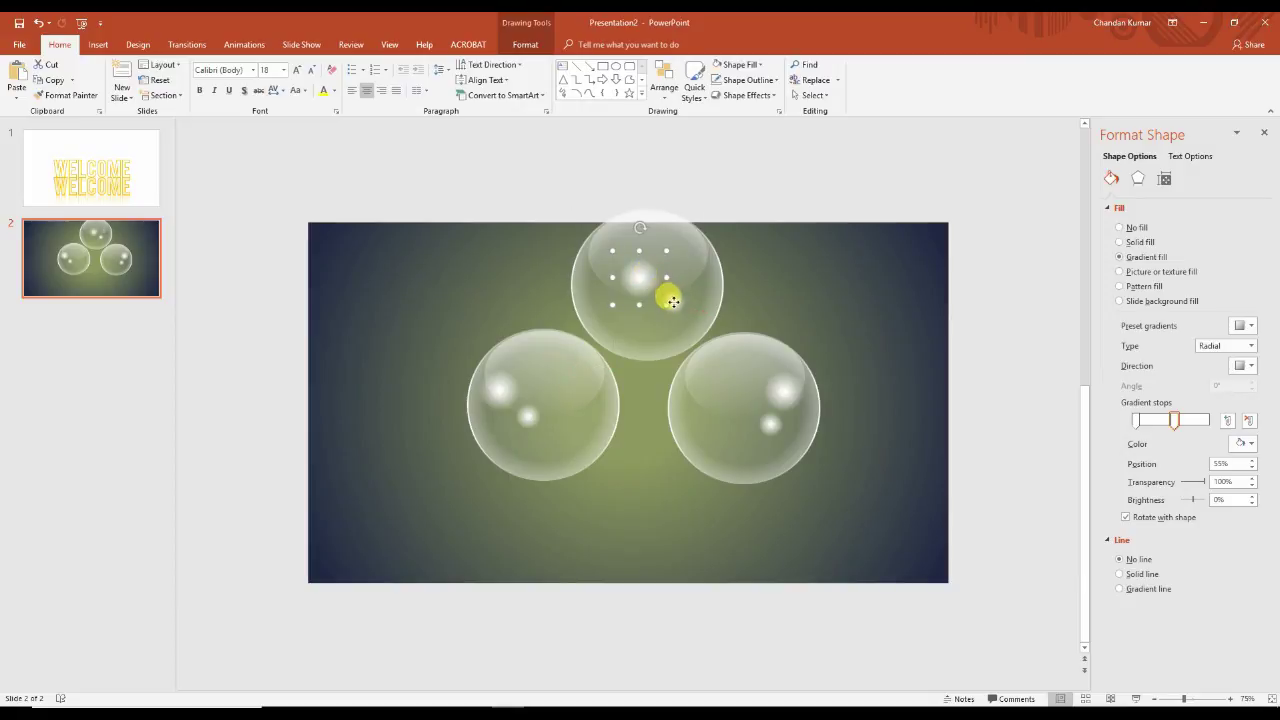
Step: Copy the right bubble into the top-right corner and move its highlight up-left
left_click(990, 290)
left_click_drag(995, 310, 673, 453)
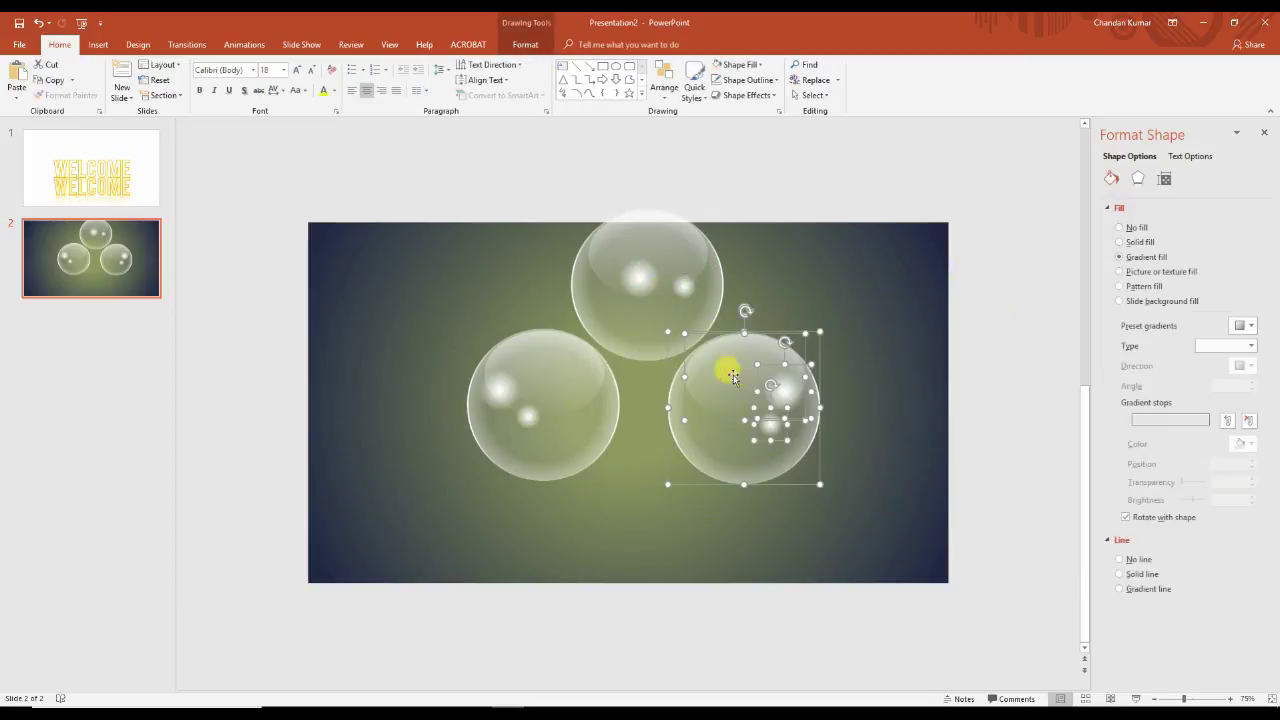
left_click_drag(745, 363, 860, 302)
left_click(992, 308)
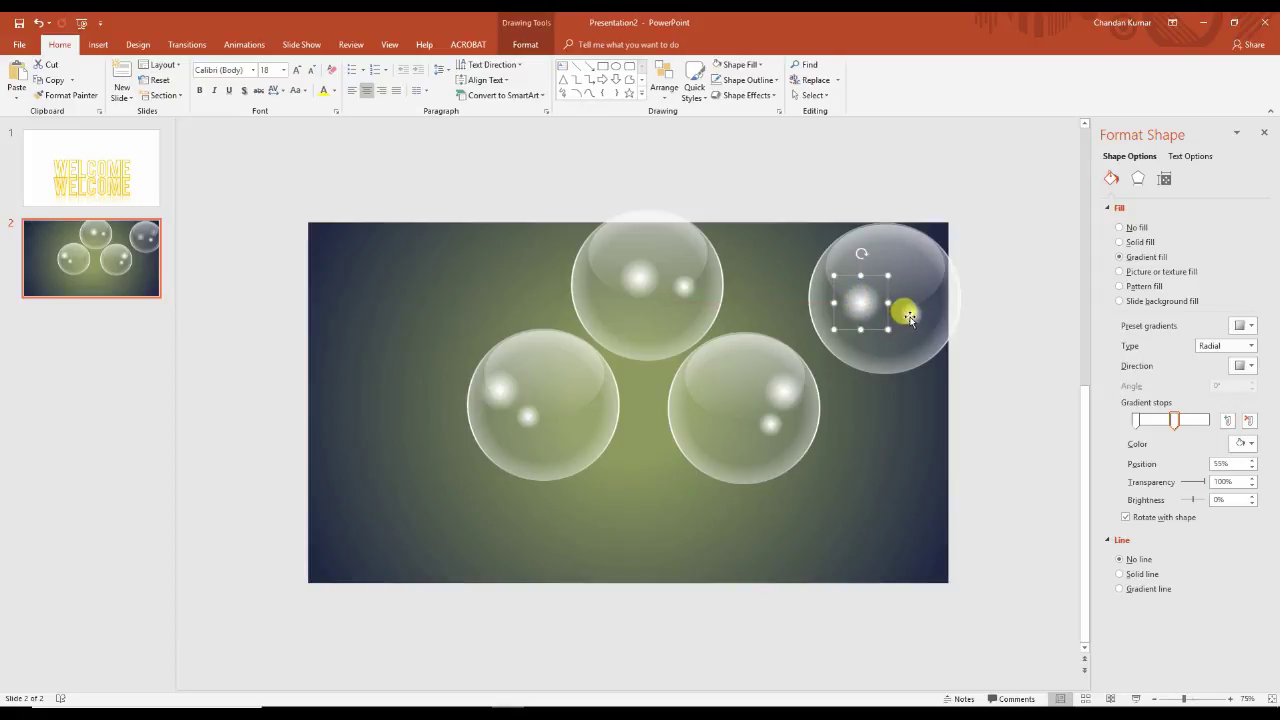
left_click_drag(875, 352, 836, 268)
left_click(1020, 203)
Step: Group the parts of the top-right and bottom-right bubbles, then select the left bubble
left_click_drag(1020, 203, 745, 418)
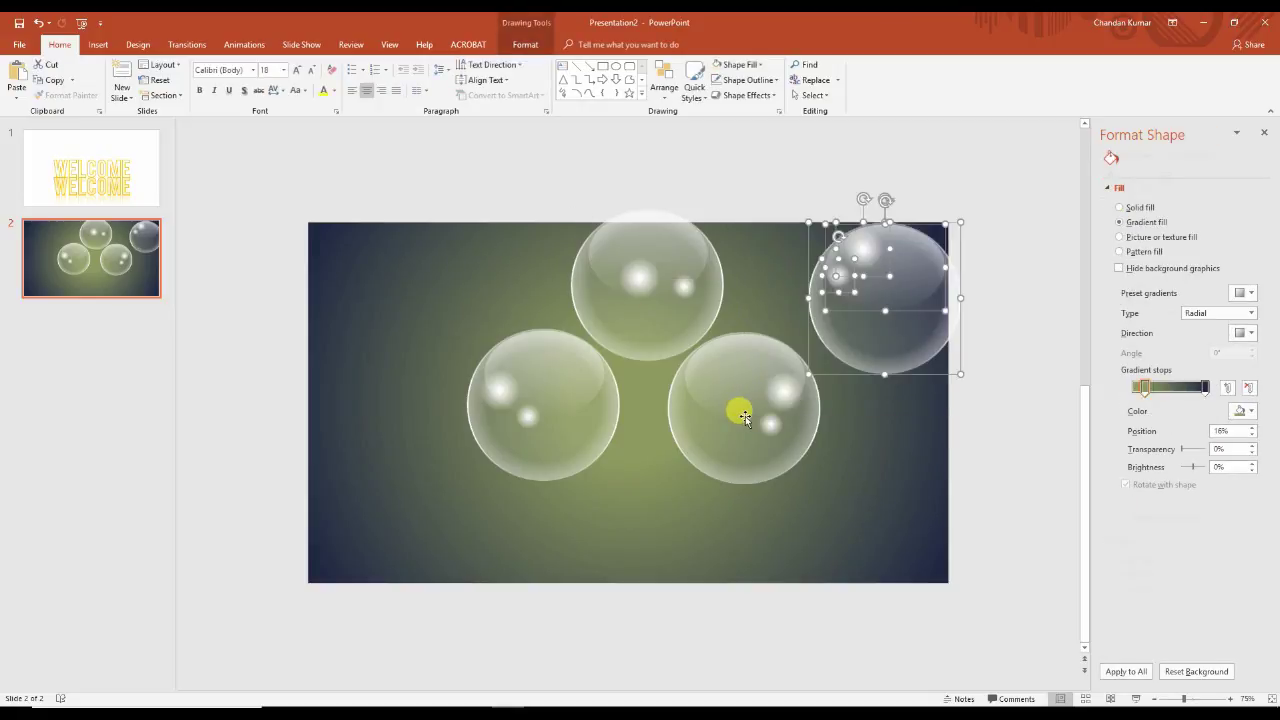
key("ctrl+g")
left_click_drag(632, 650, 846, 297)
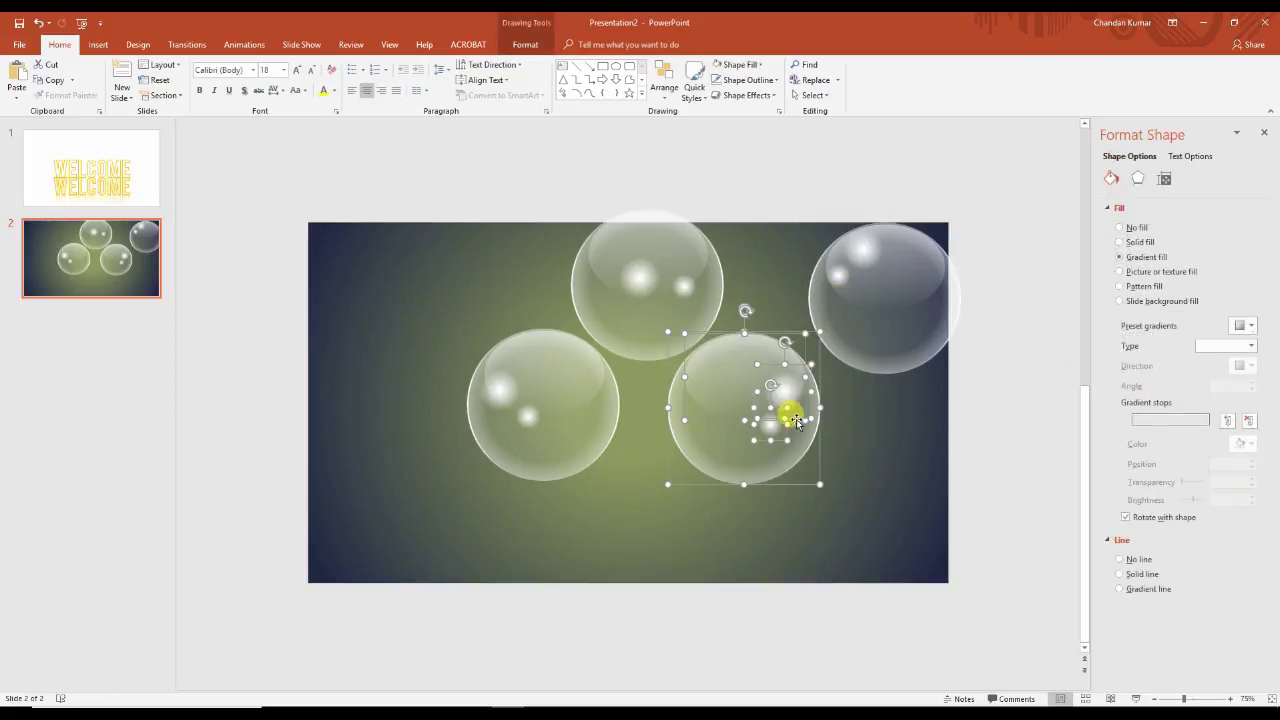
key("ctrl+g")
left_click(522, 488)
mouse_move(643, 302)
left_mouse_down()
mouse_move(651, 317)
mouse_move(651, 306)
left_mouse_up()
Step: Group the left bubble's parts and the top bubble's parts
key("ctrl+g")
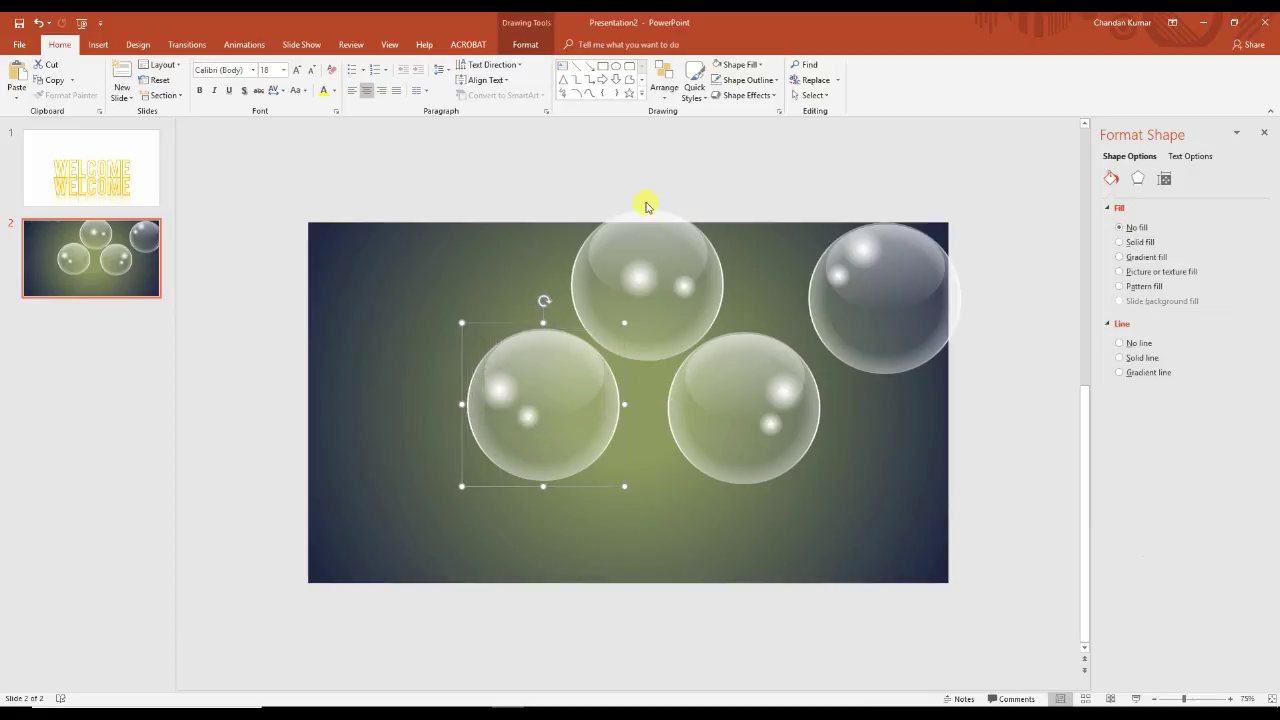
left_click_drag(537, 172, 745, 379)
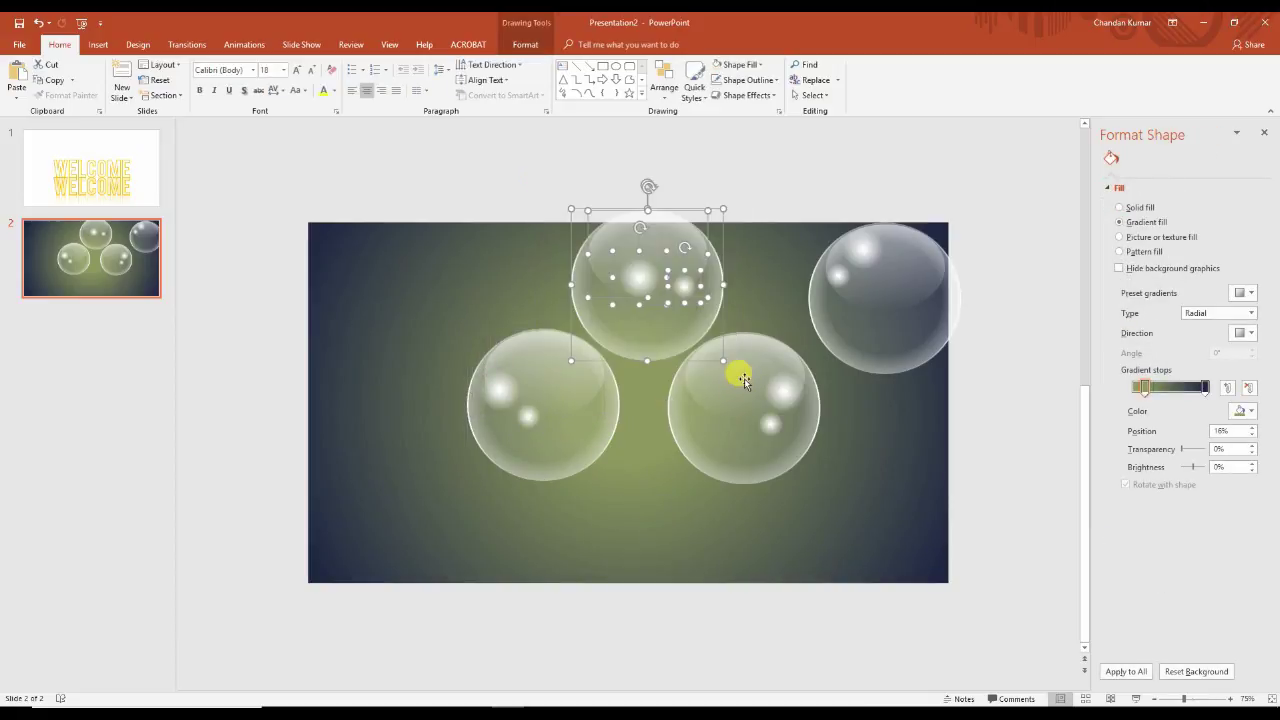
key("ctrl+g")
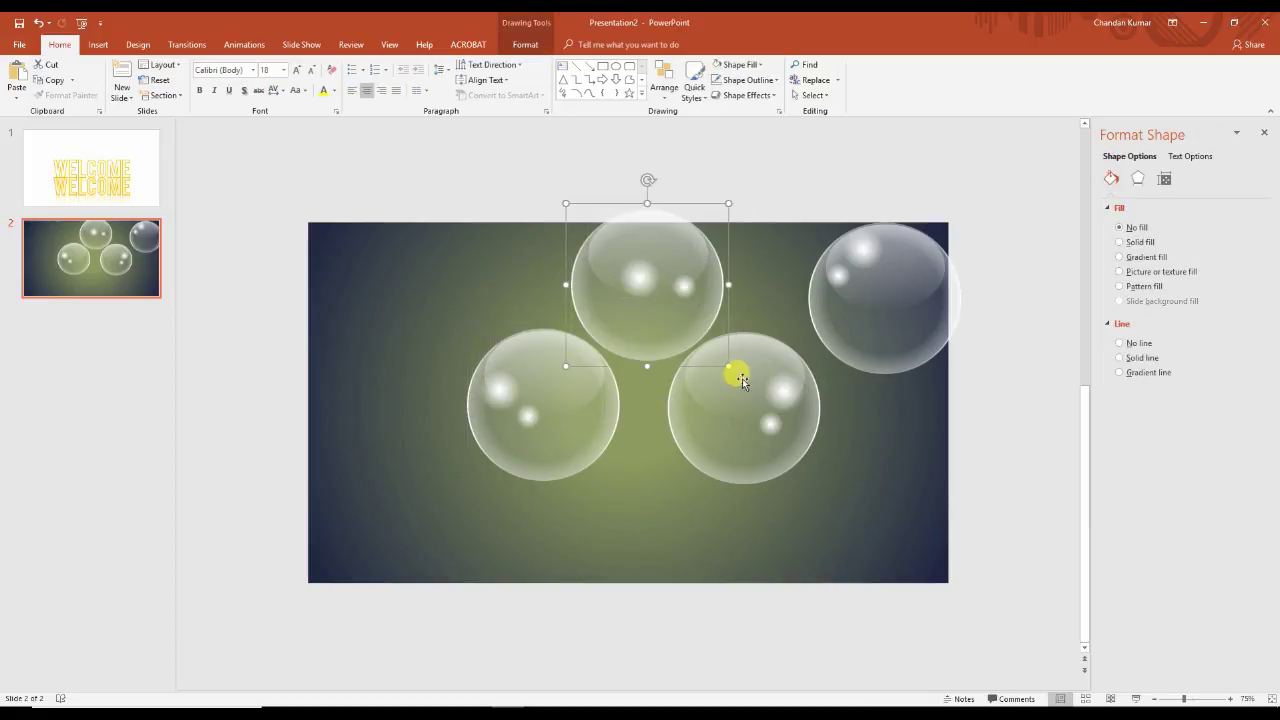
Step: Shrink the left and top bubbles and shift them left and up-left
left_click(541, 372)
left_click_drag(541, 372, 476, 358)
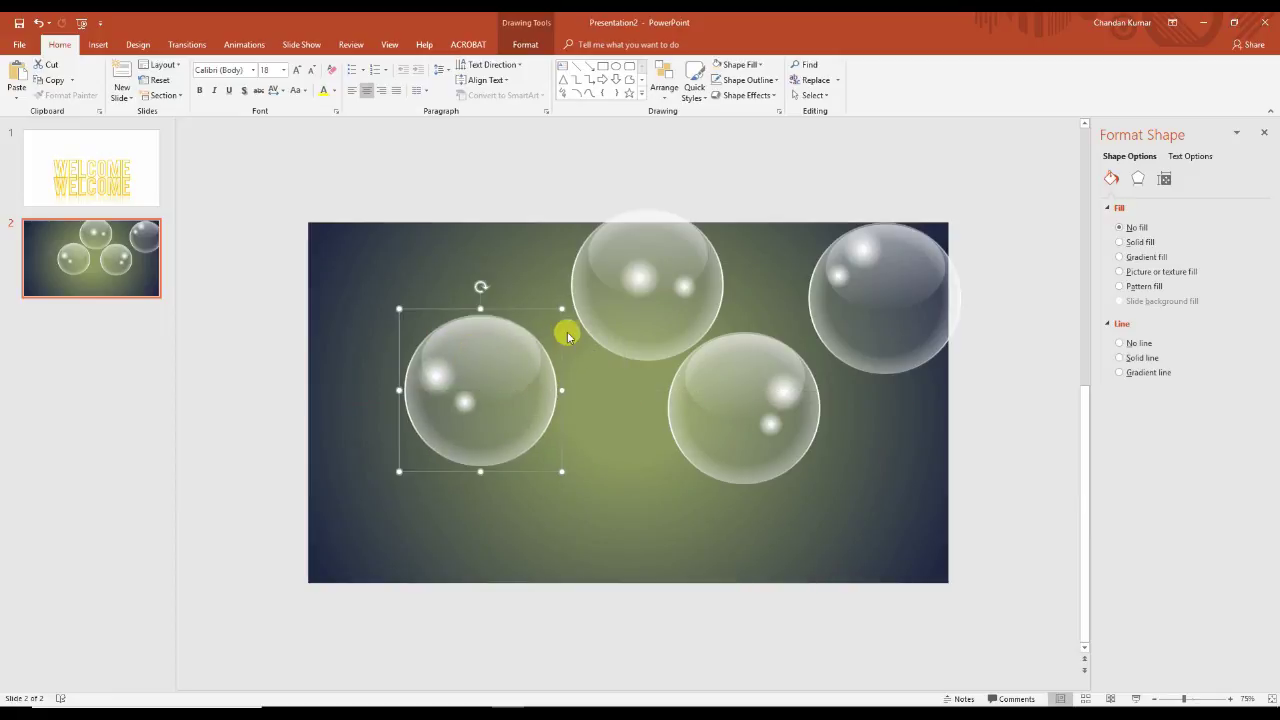
left_click_drag(558, 306, 497, 353)
left_click(697, 235)
left_click_drag(729, 202, 661, 270)
left_click_drag(620, 314, 590, 302)
left_click(822, 378)
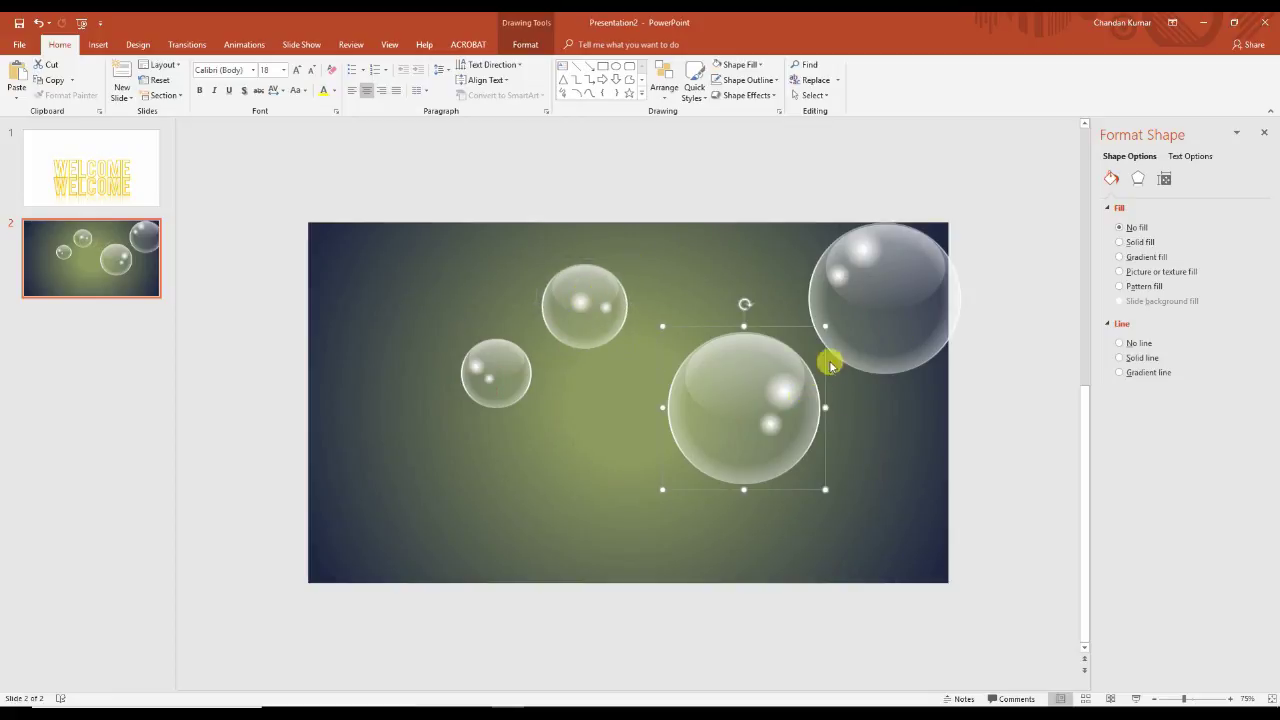